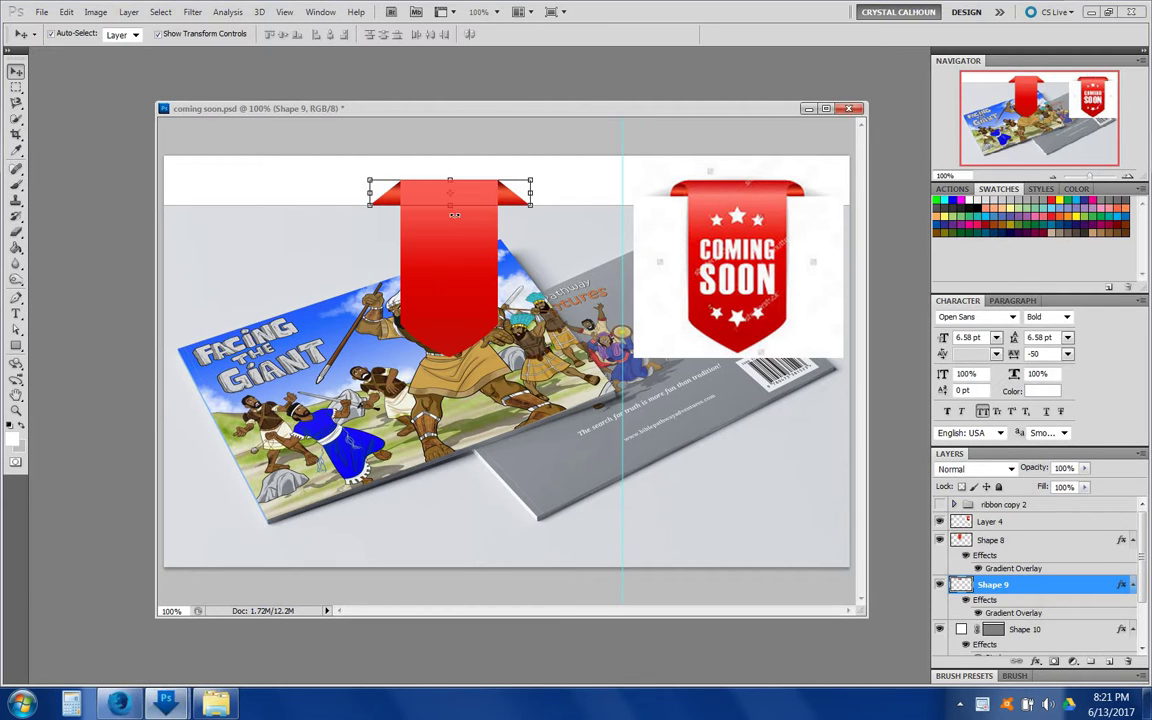
Create a new layer above Layer 4 and add the text "Coming Soon" on the plain red ribbon
click(487, 275)
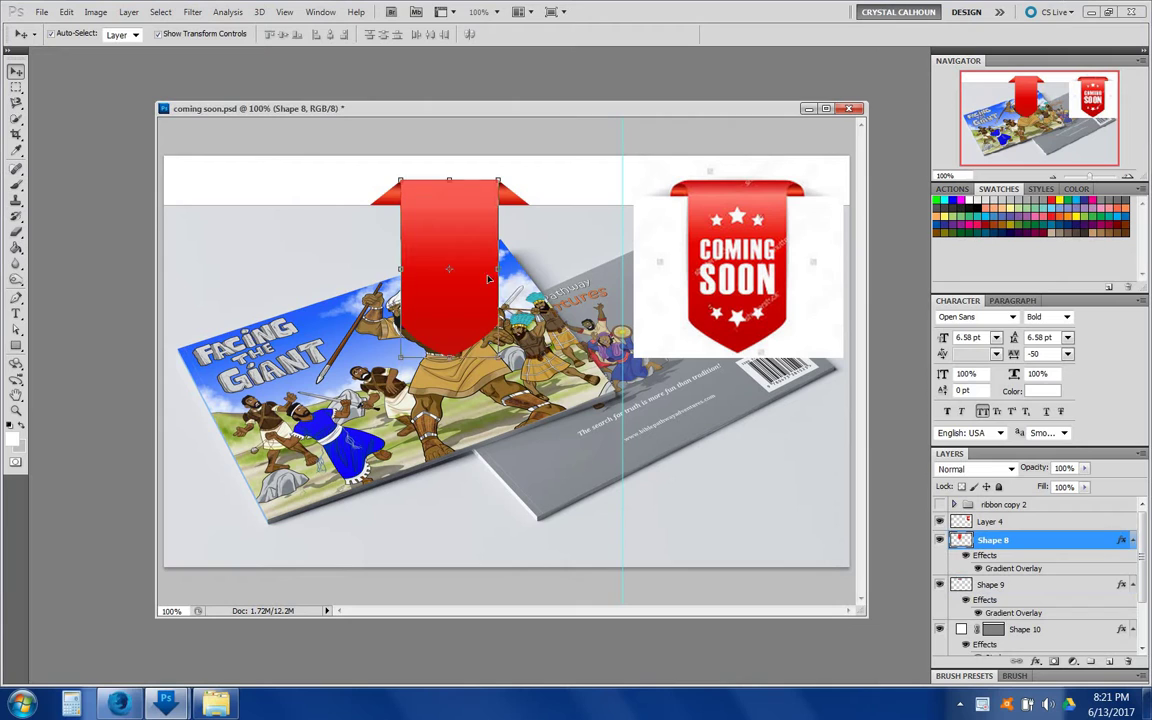
click(1045, 524)
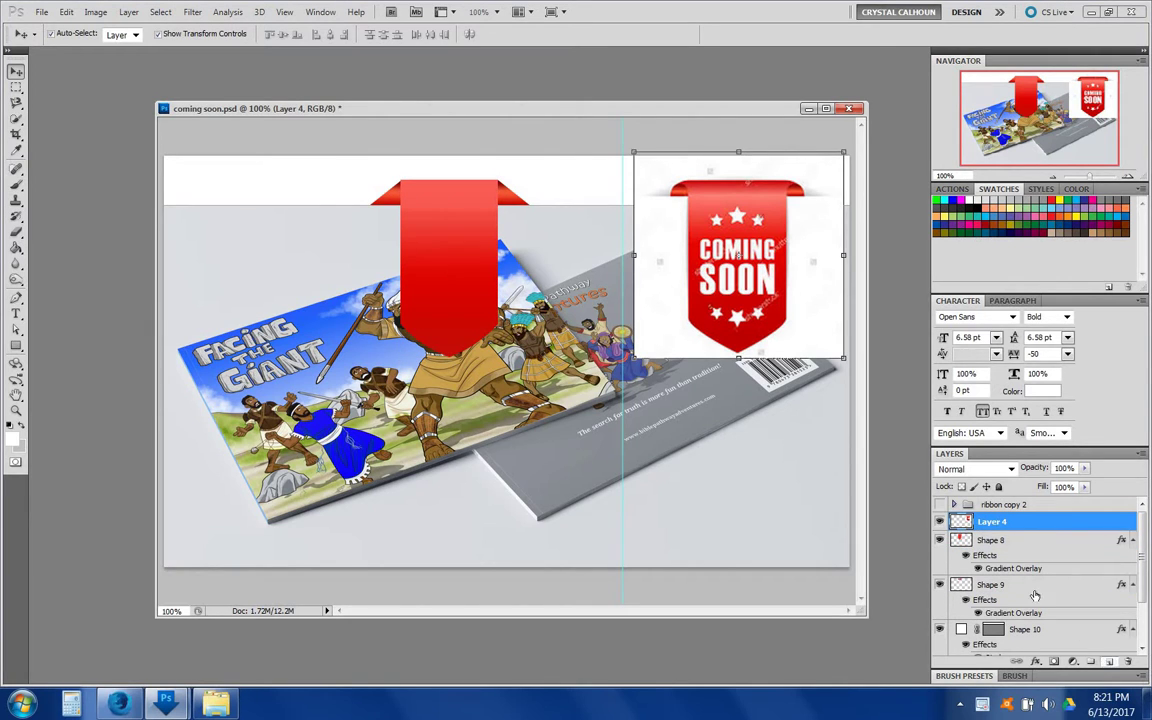
key(ctrl+shift+alt+n)
double_click(992, 523)
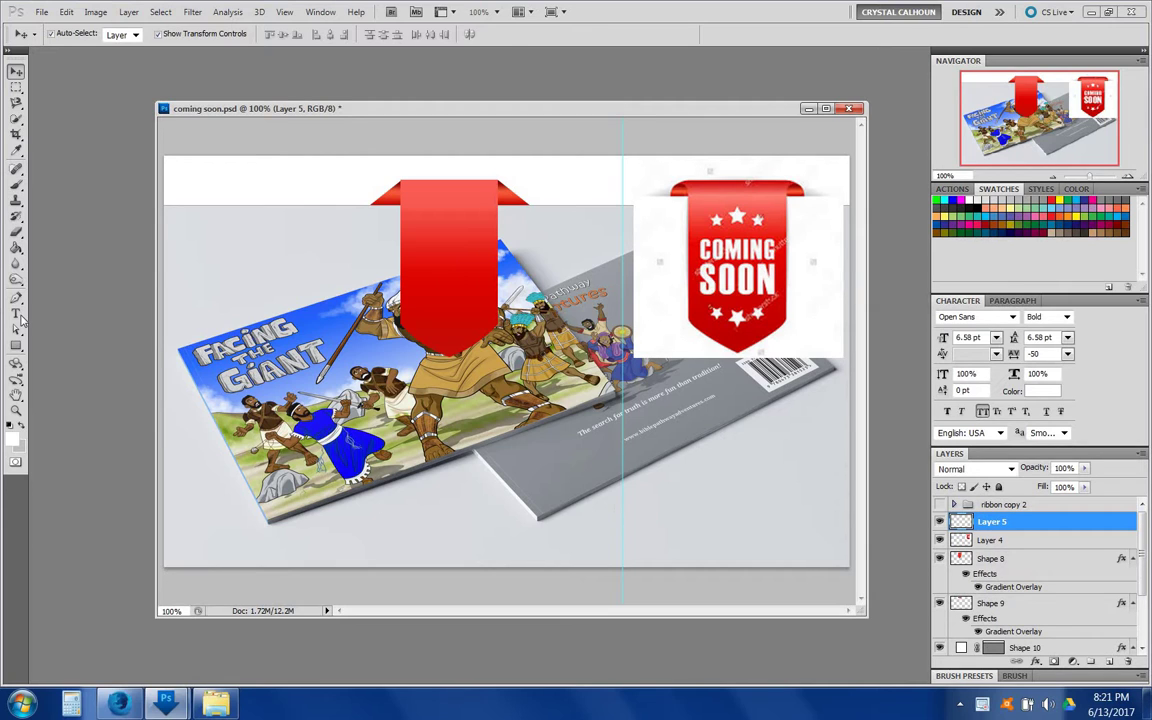
click(16, 313)
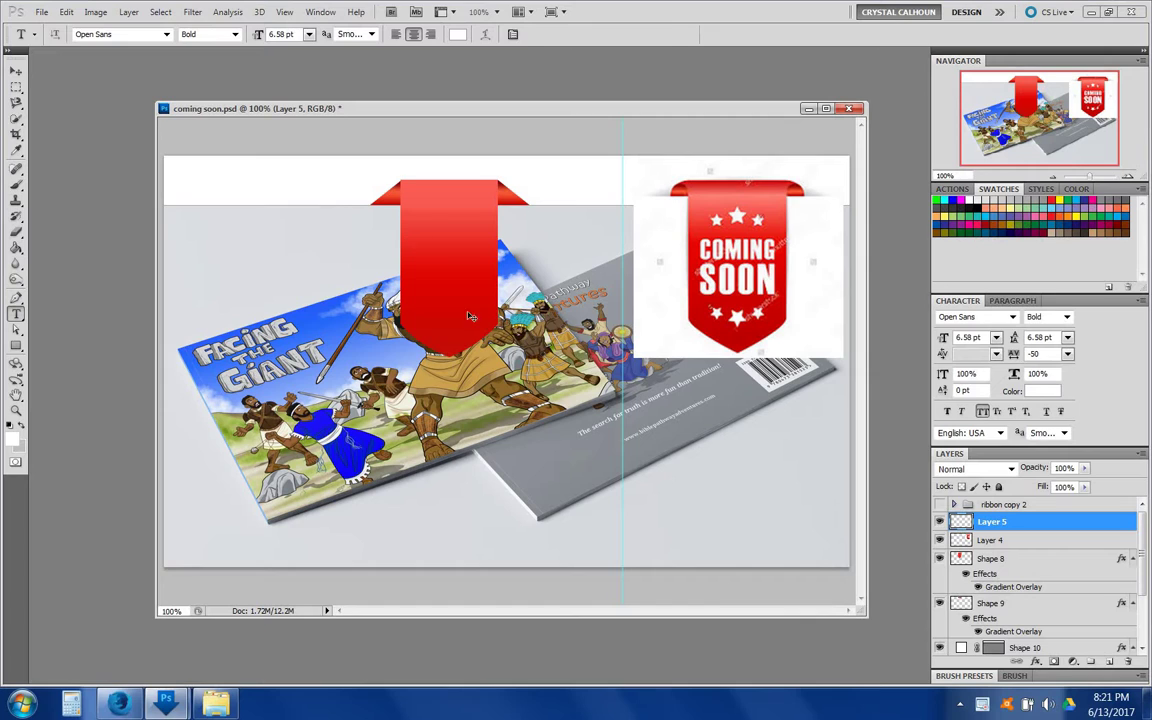
click(409, 245)
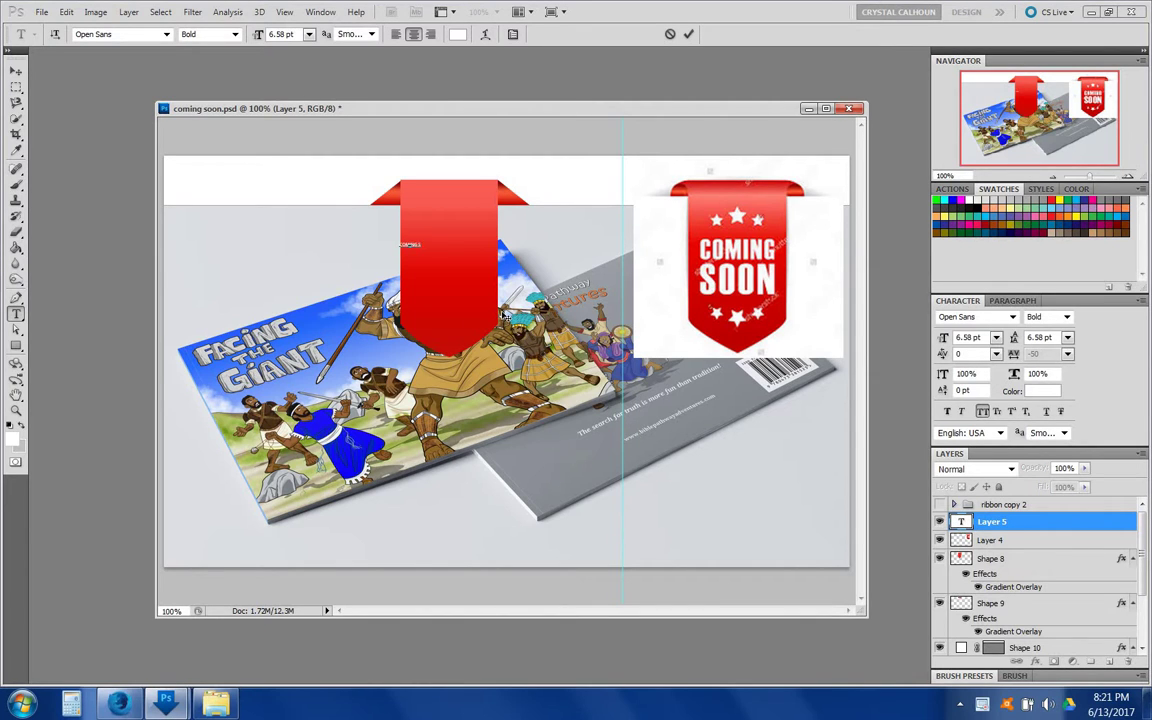
click(16, 71)
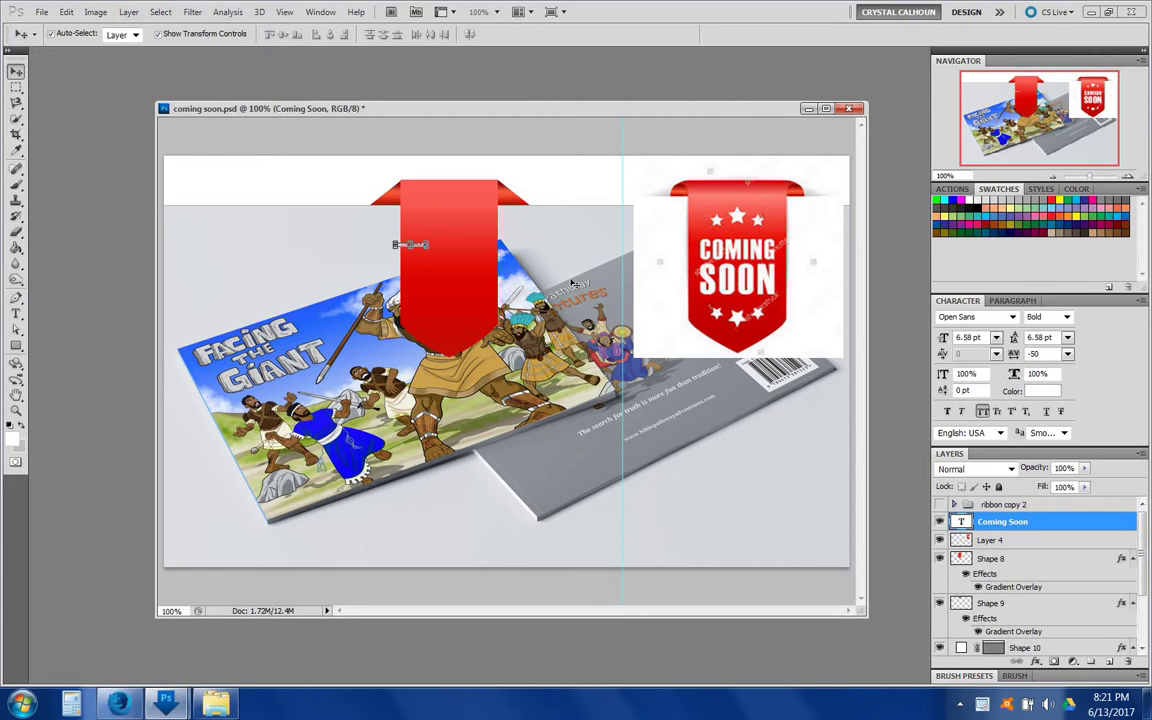
Enlarge the "Coming Soon" text to about 20 pt so it spans the ribbon's width
key(ctrl+t)
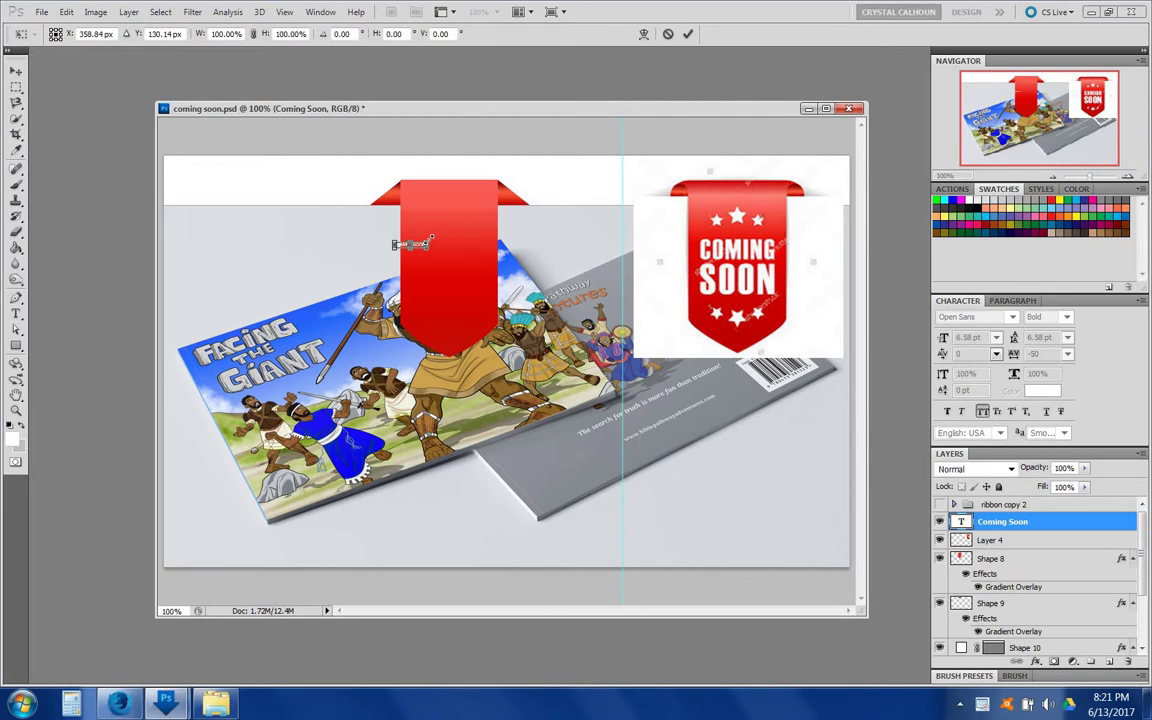
drag(431, 238, 466, 251)
key(Return)
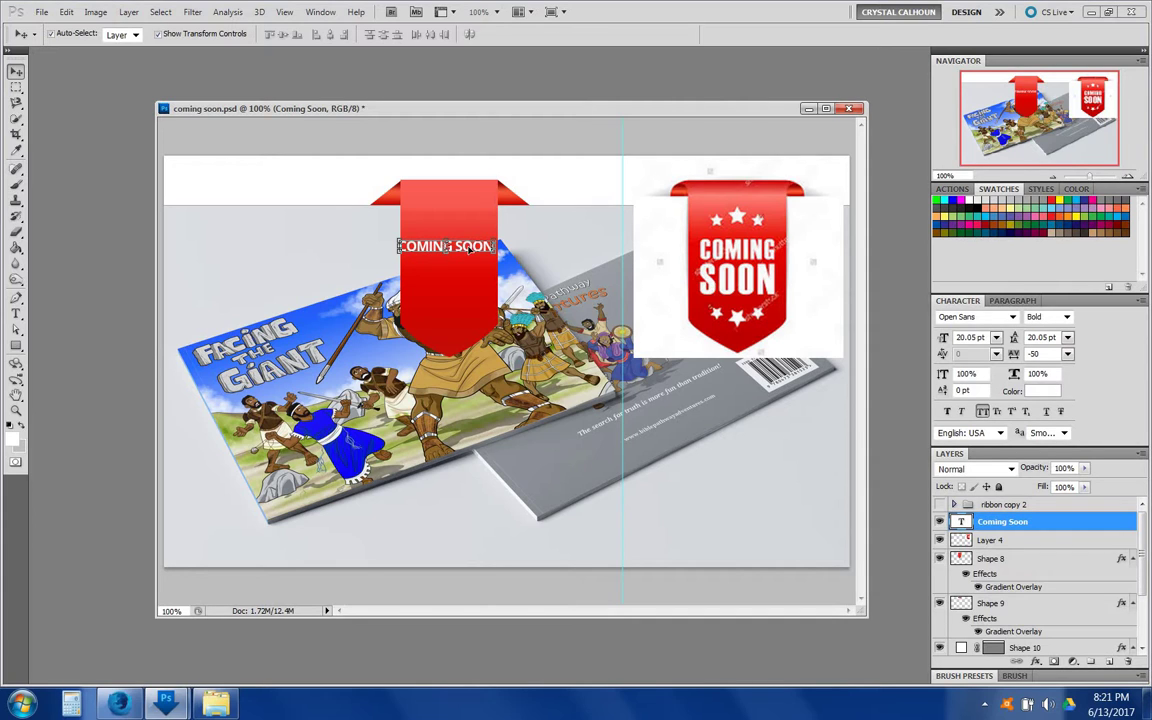
Remove the word "Soon" from the ribbon text, keeping only "Coming"
click(16, 313)
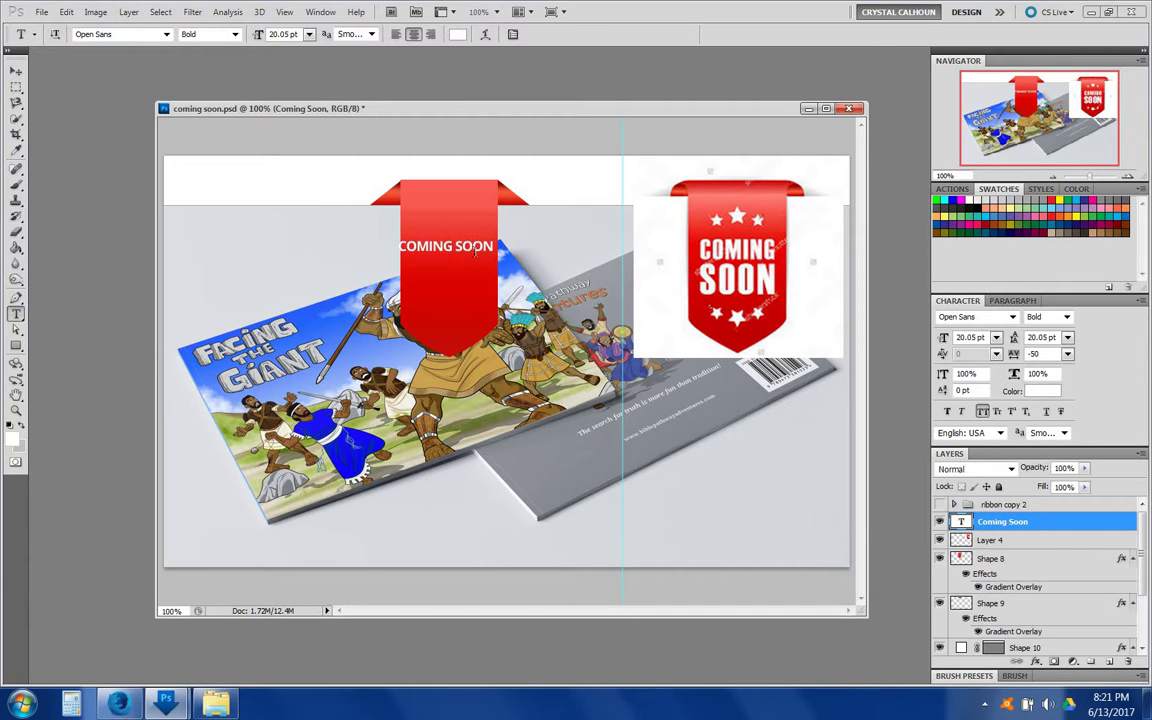
double_click(474, 247)
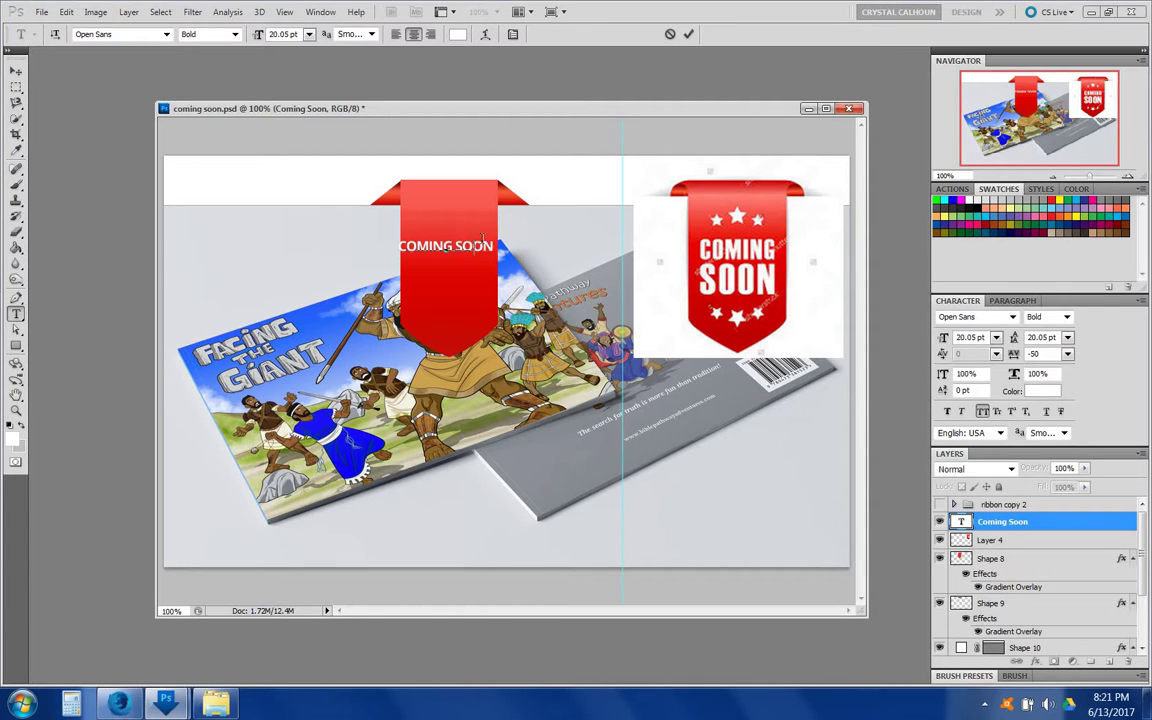
key(BackSpace)
click(16, 72)
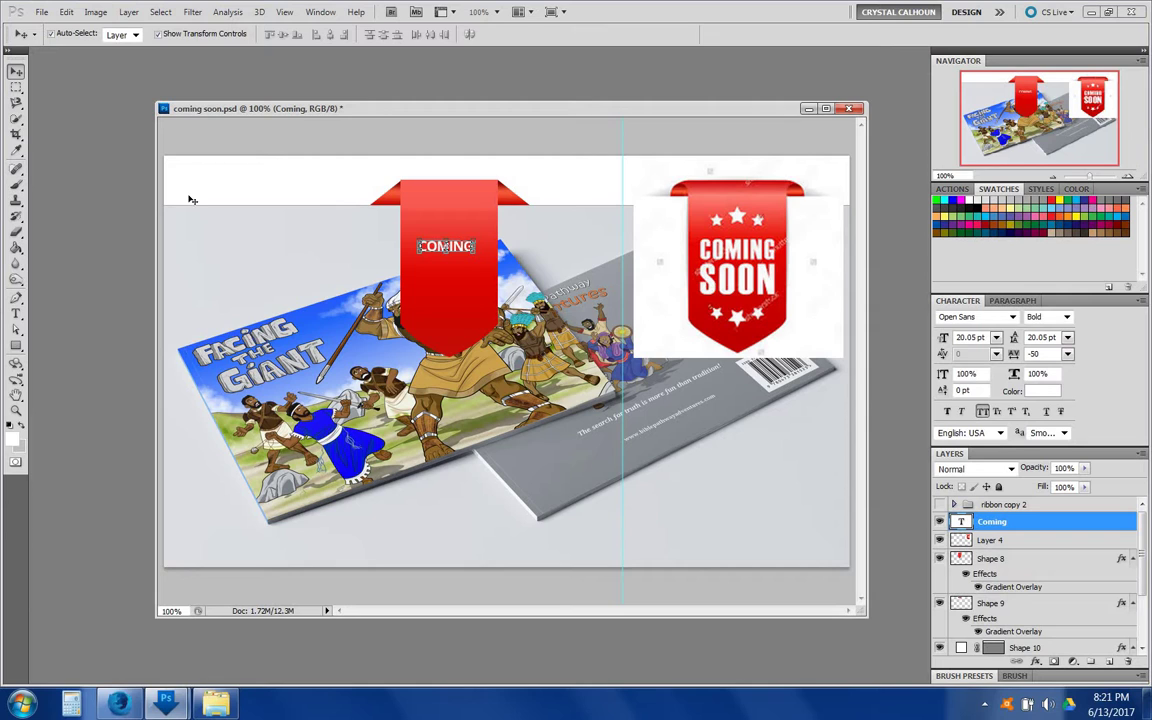
Scale the COMING text up proportionally to about 31 pt to nearly fill the ribbon's width
key(ctrl+t)
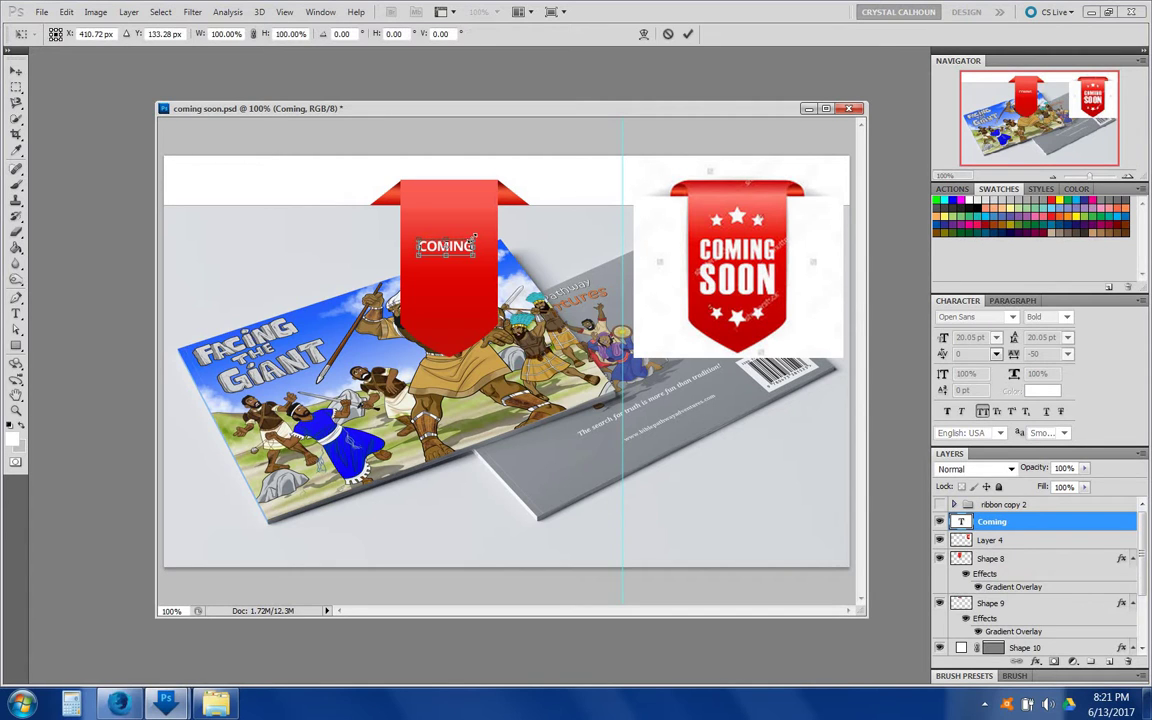
drag(474, 238, 492, 236)
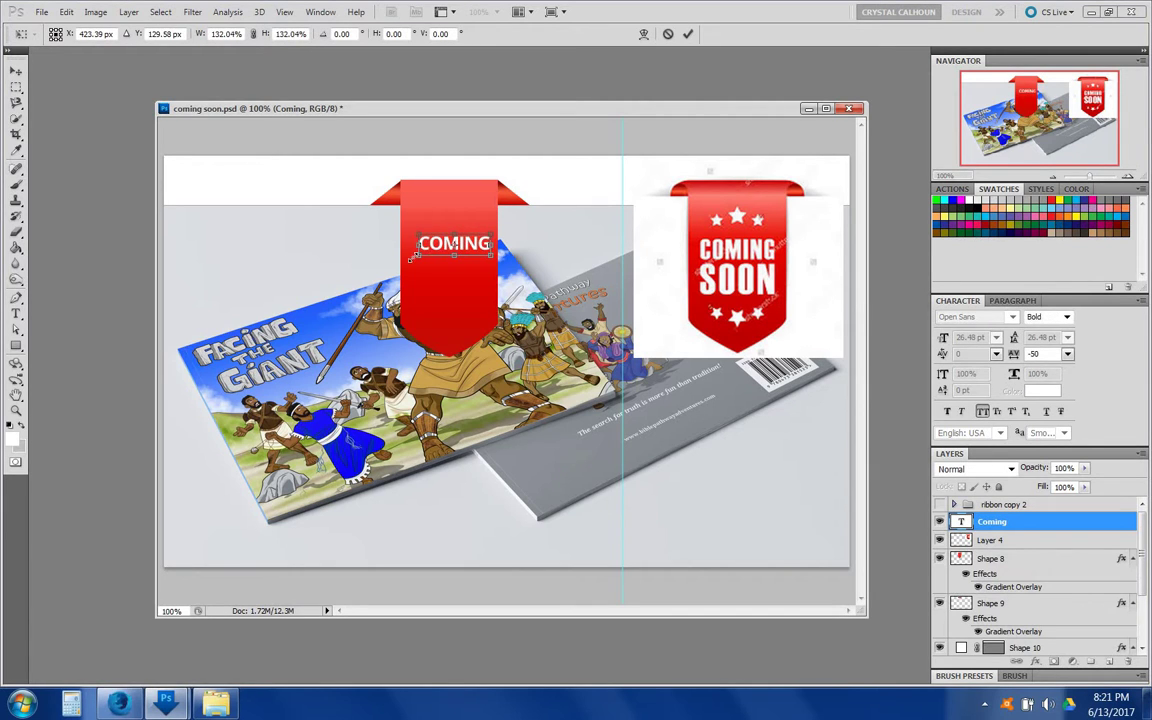
drag(413, 258, 401, 262)
key(Return)
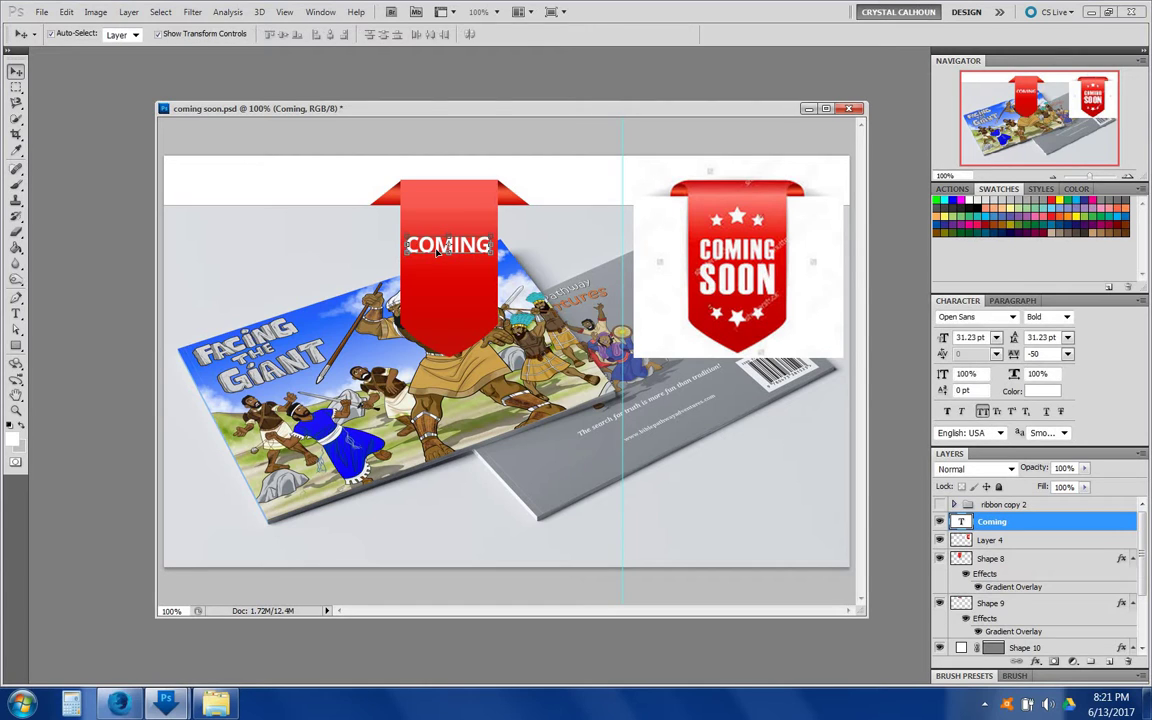
Change the COMING text's font to Bebas
click(963, 316)
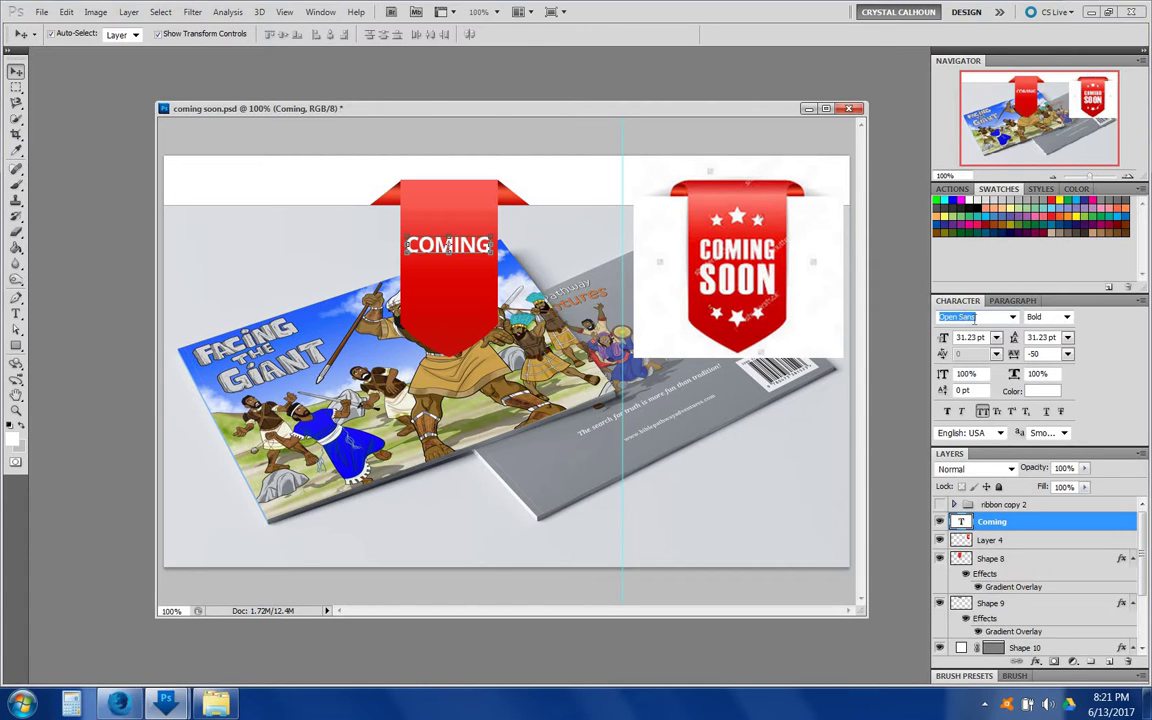
text(Bebas)
key(Return)
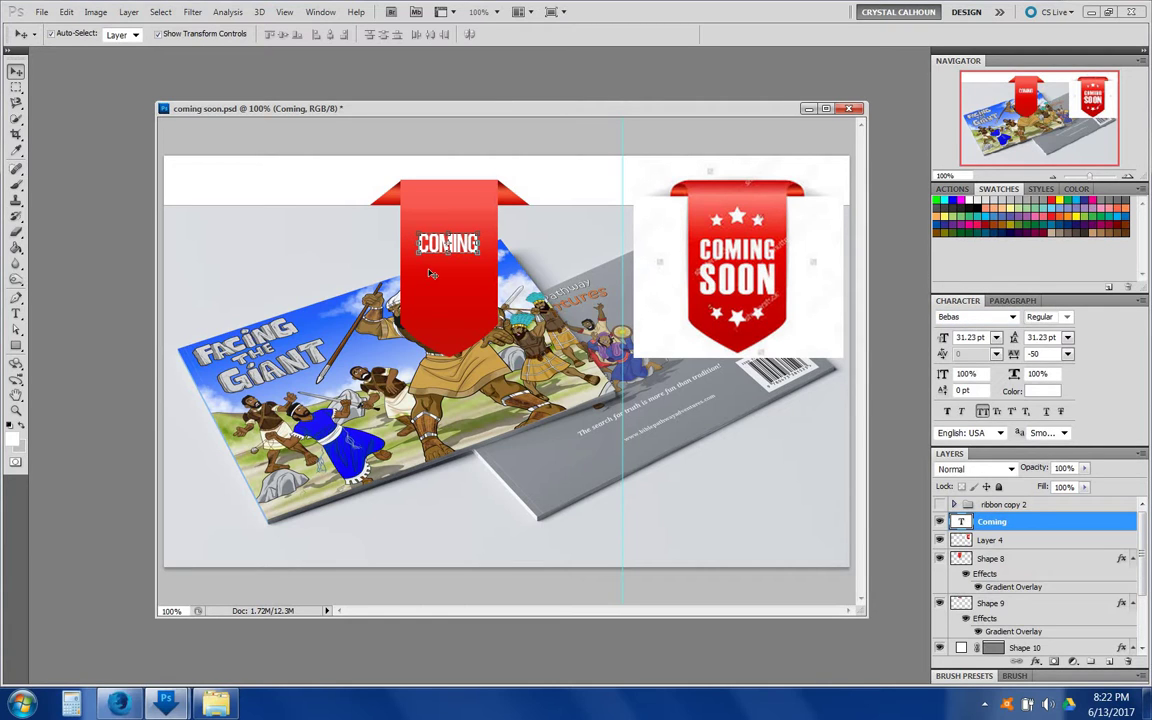
Enlarge the Bebas COMING text to about 42 pt, extending it toward both edges of the ribbon
key(ctrl+t)
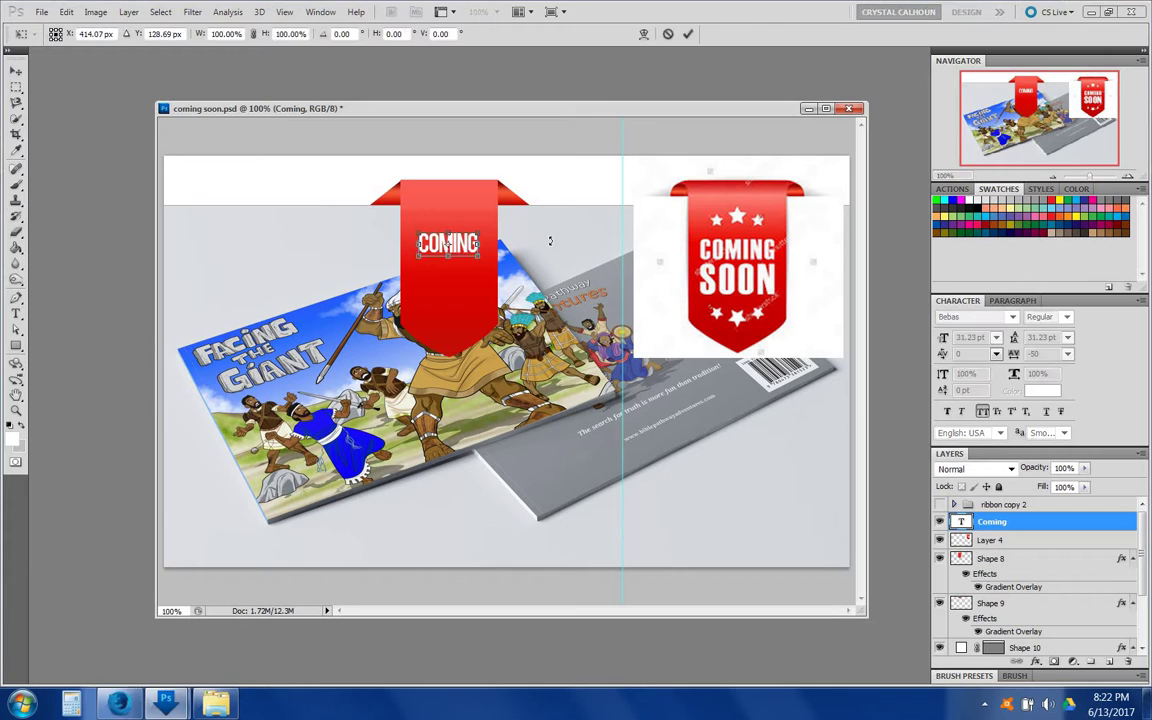
drag(413, 260, 404, 264)
drag(483, 262, 491, 267)
key(Return)
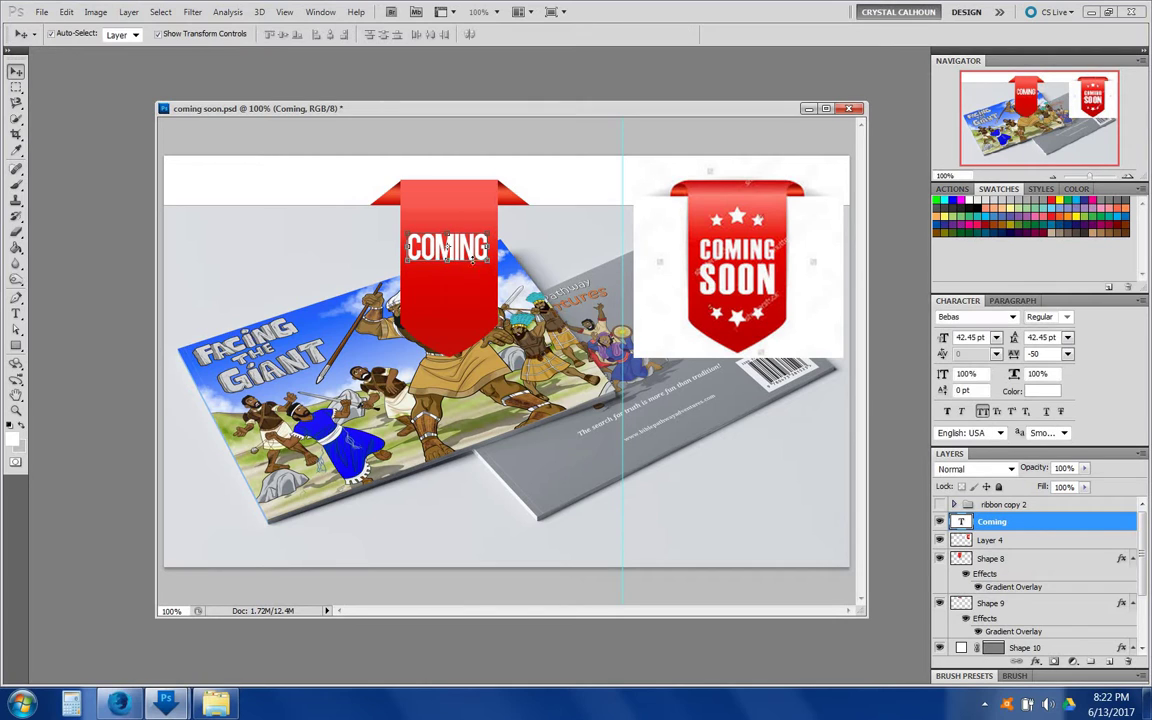
Set the COMING text's tracking to -10 and its anti-aliasing to Strong
click(1067, 354)
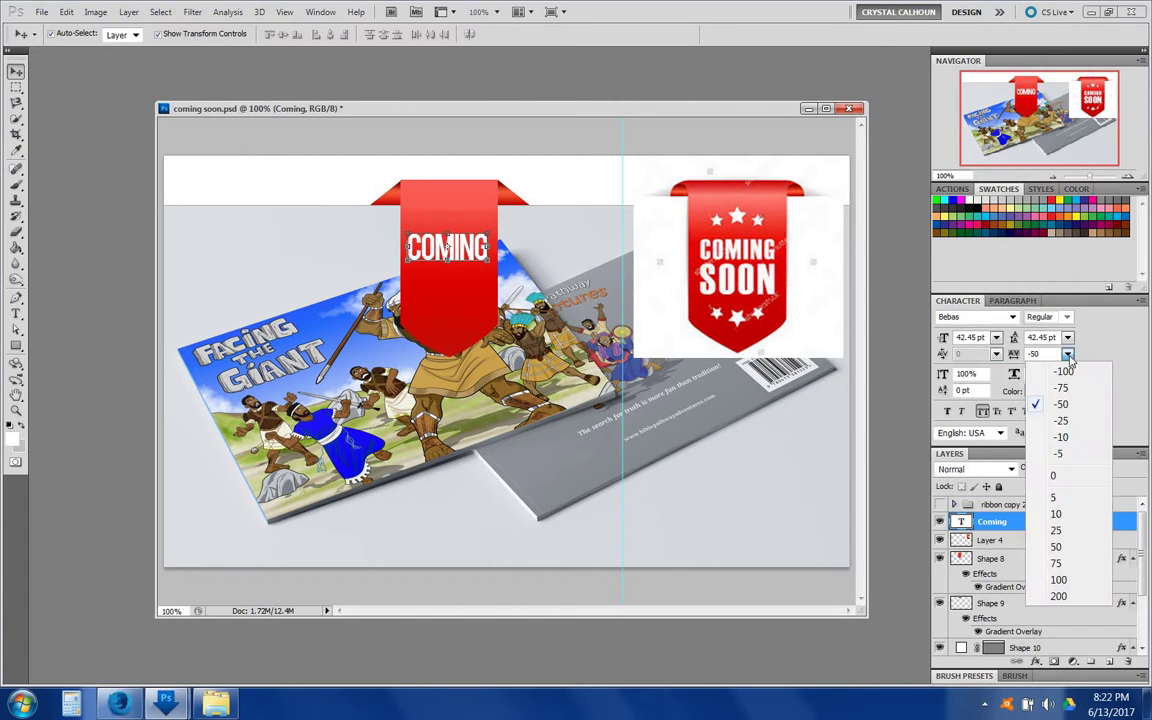
click(1062, 437)
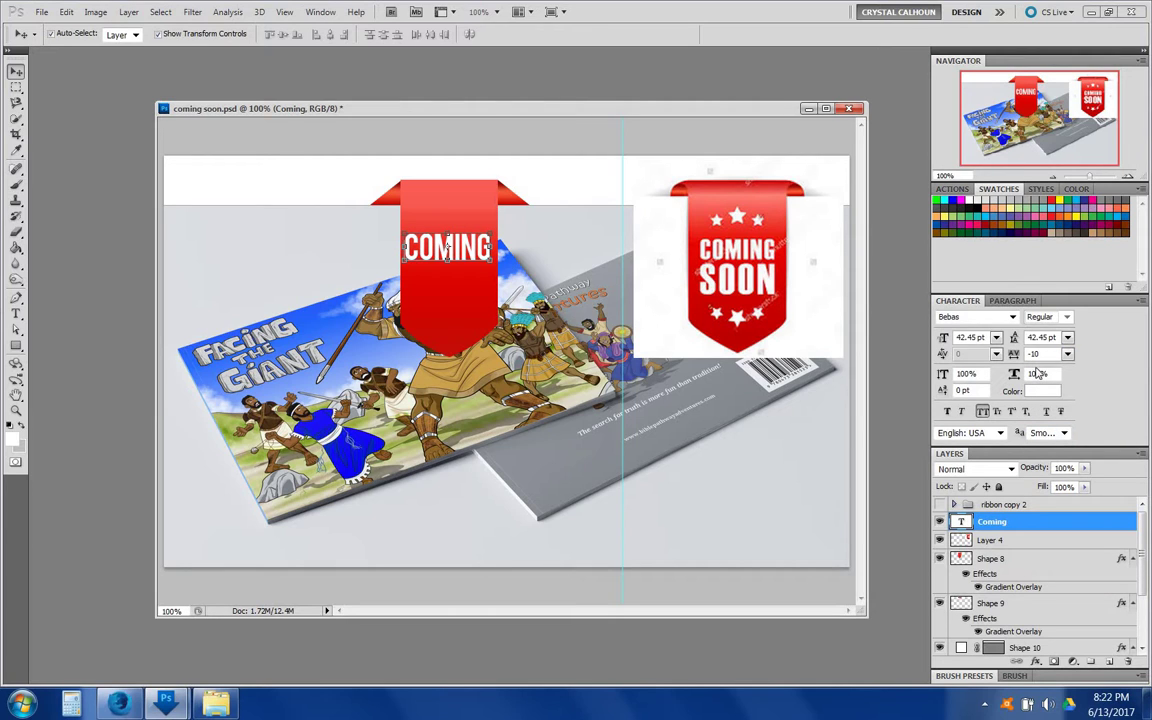
click(1064, 436)
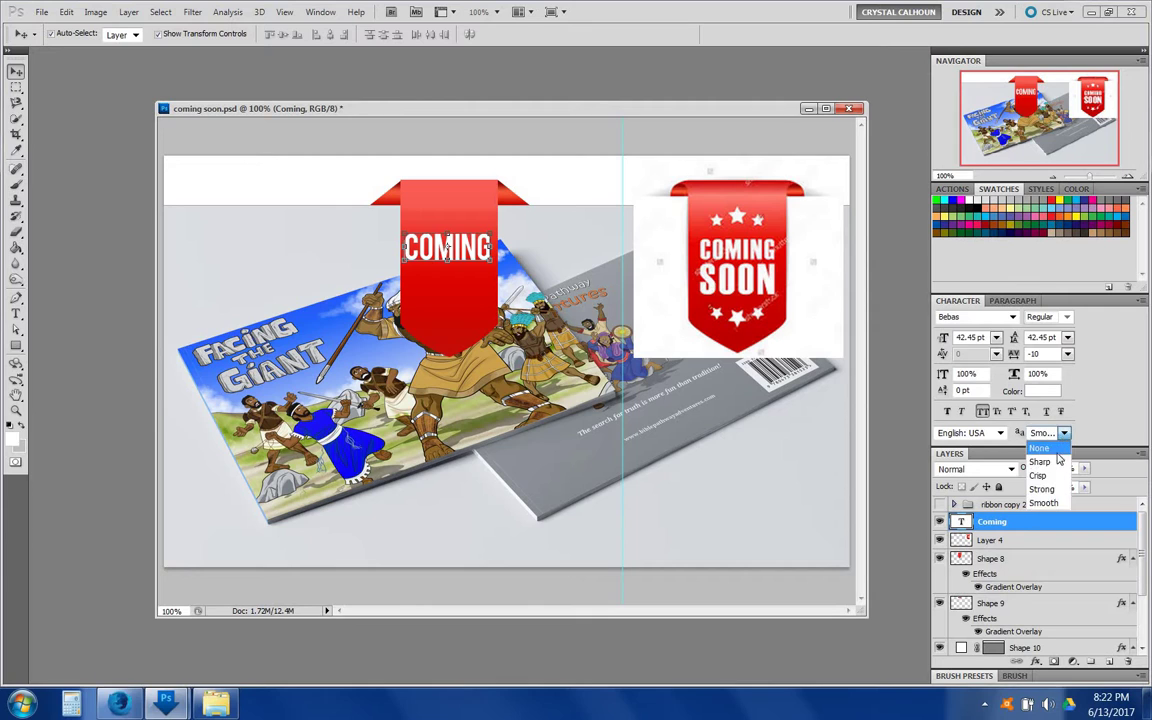
click(1046, 489)
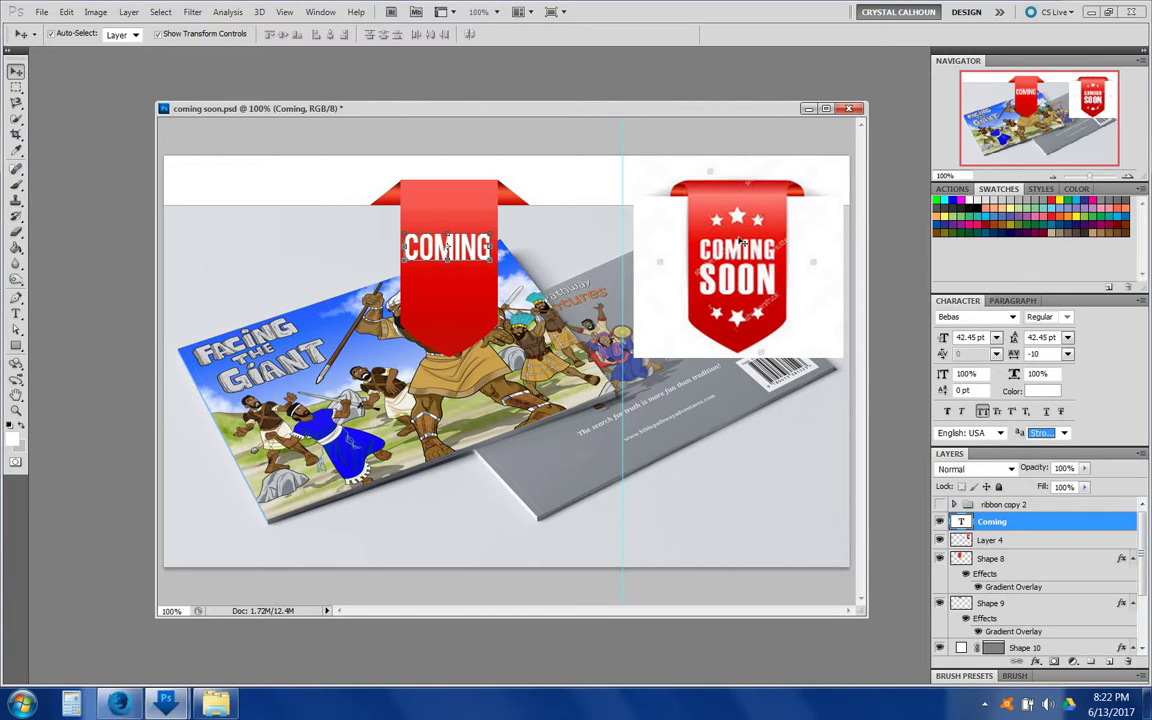
Scale the COMING text down to about 38 pt and center it across the ribbon with even side margins
click(461, 249)
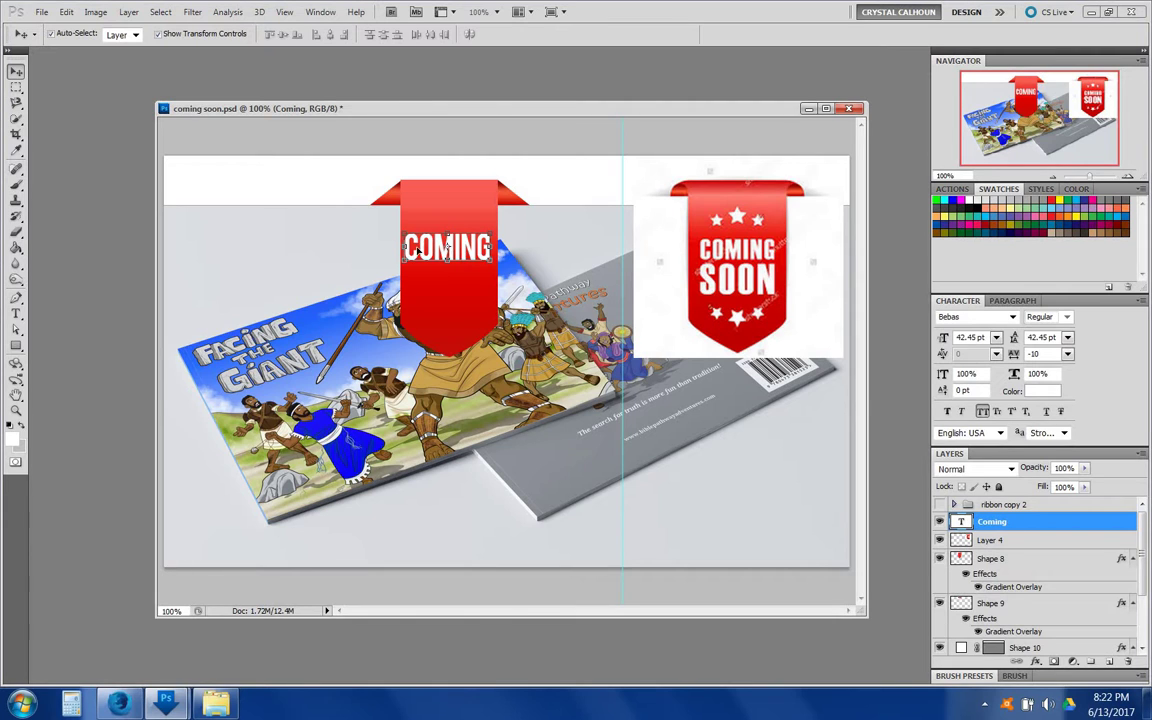
key(ctrl+t)
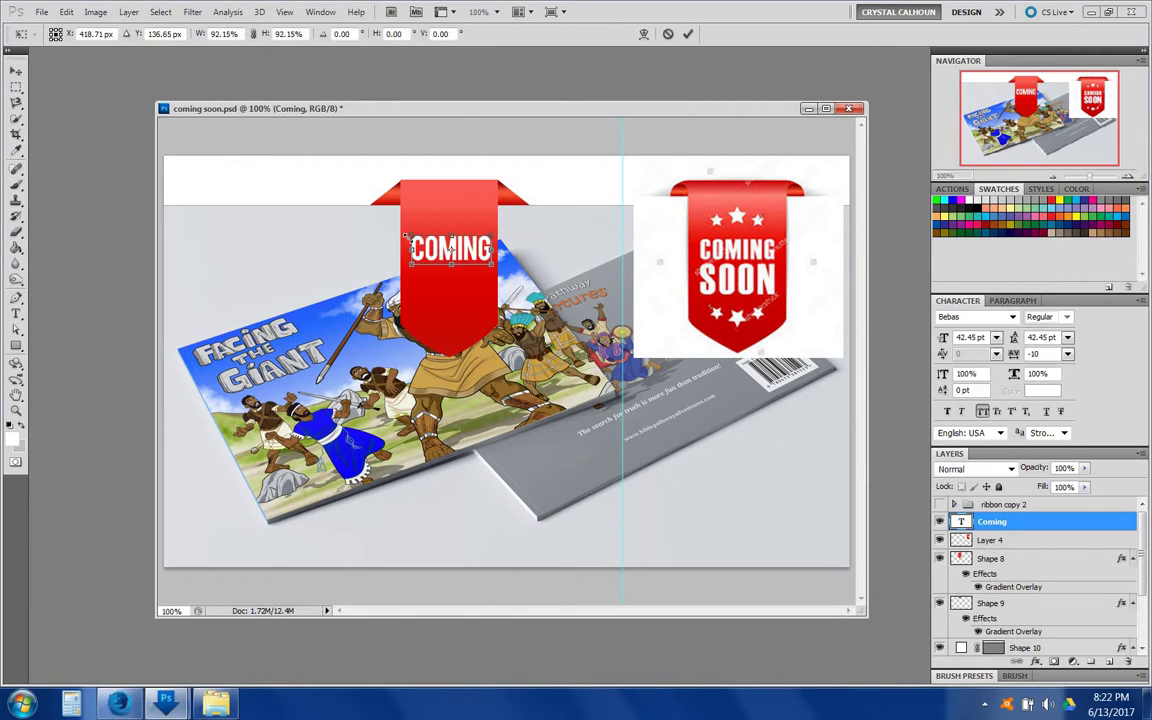
drag(402, 233, 411, 239)
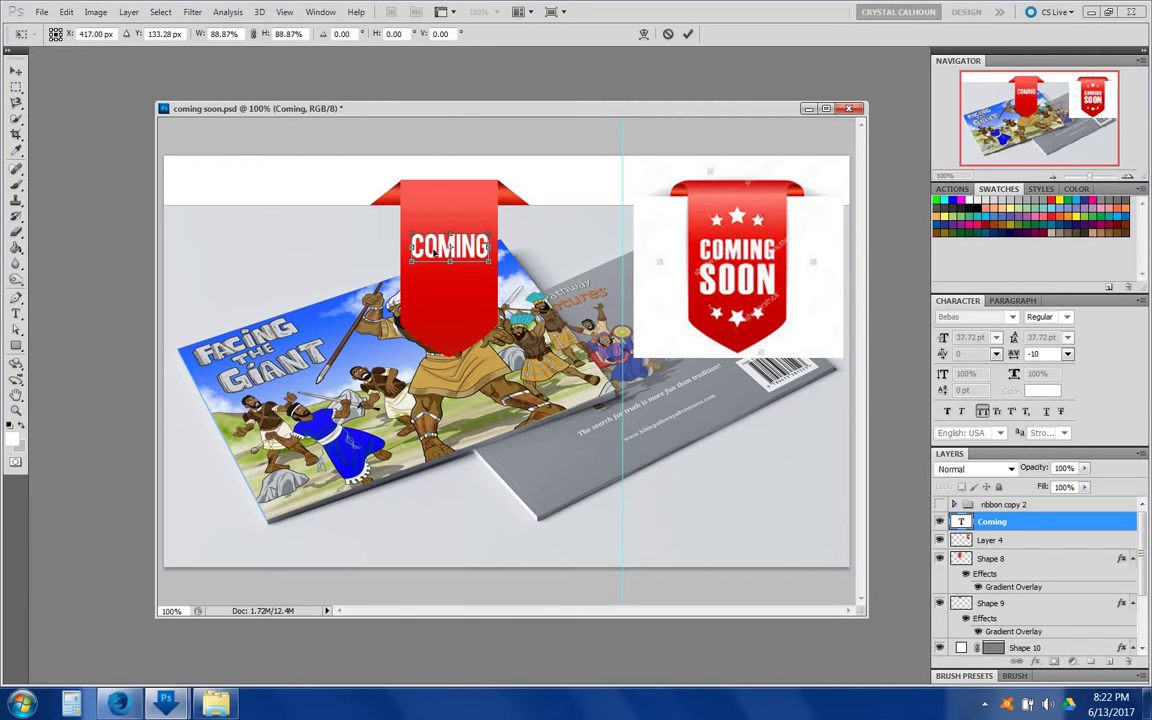
key(Return)
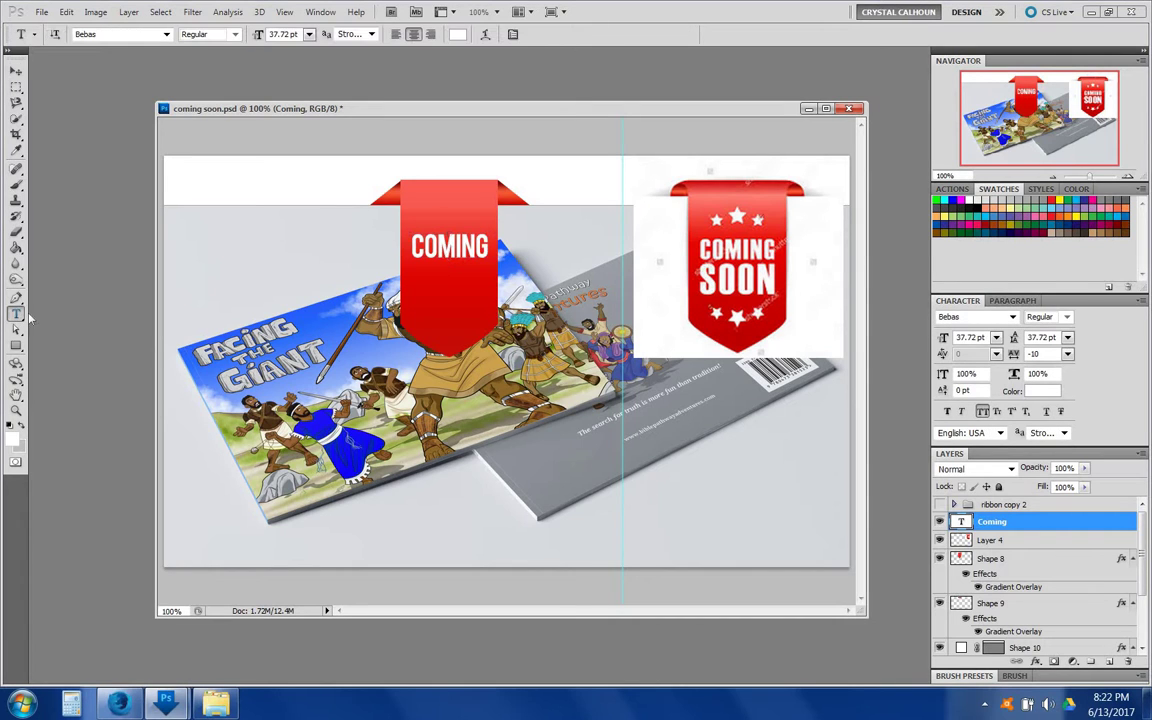
Add the text "SOON" below COMING and enlarge it to about 52.5 pt to match the width of COMING
click(423, 280)
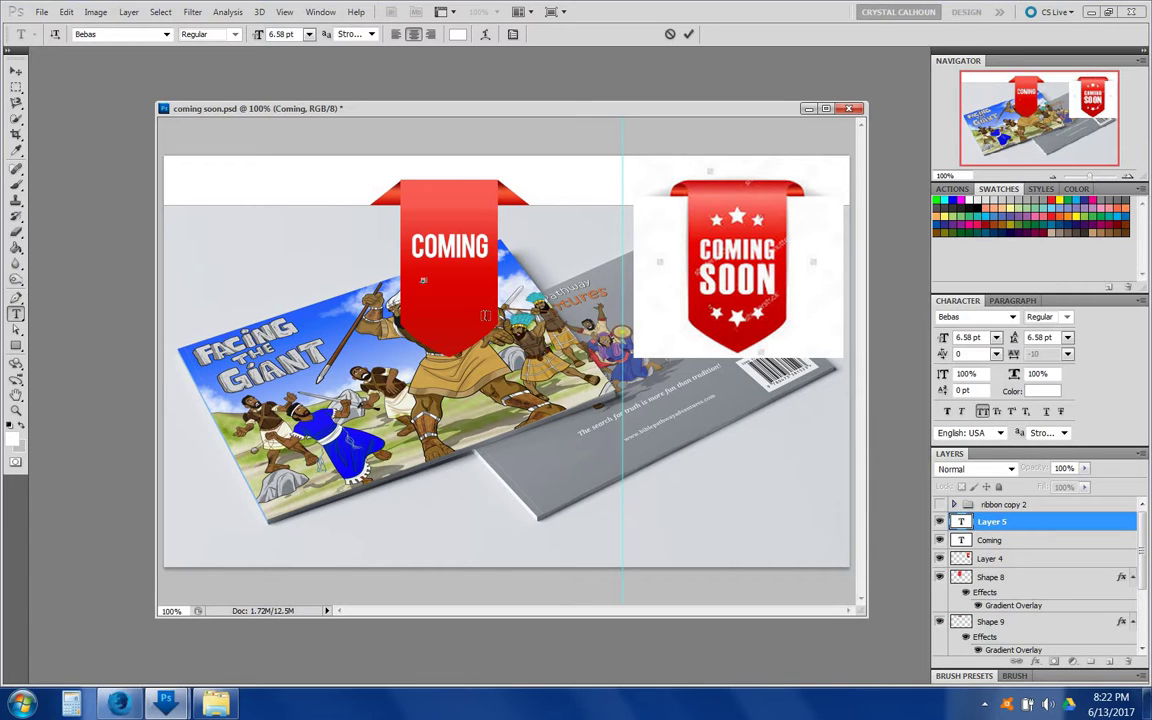
click(16, 71)
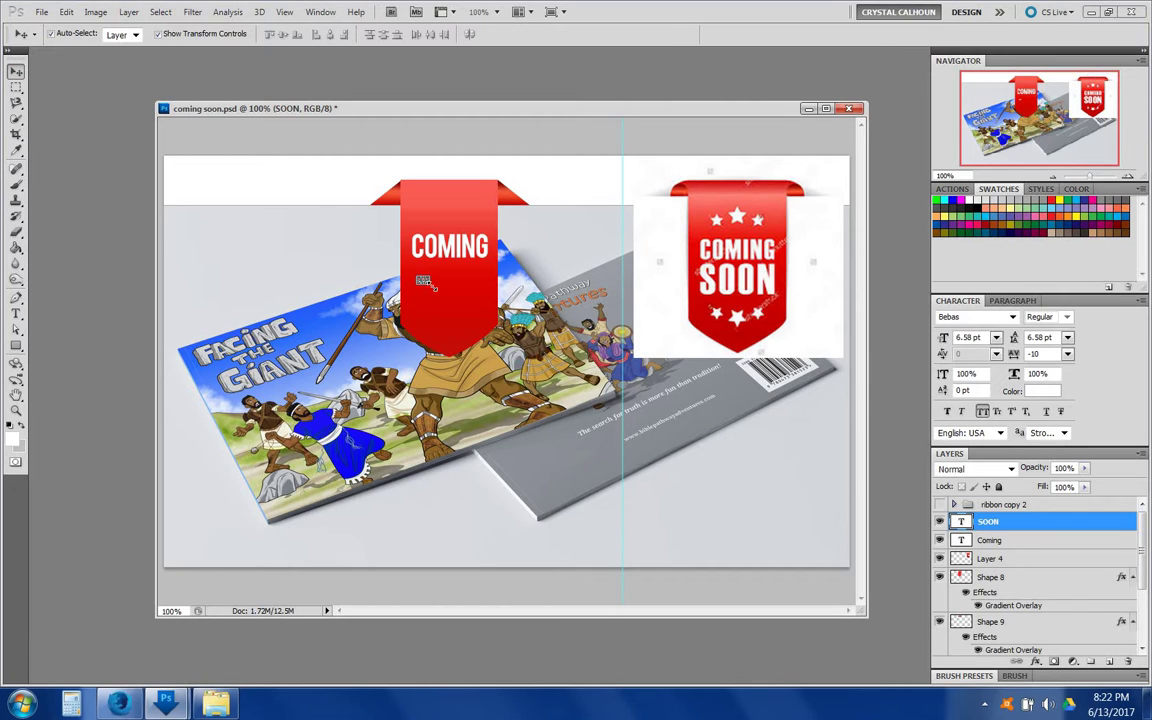
key(ctrl+t)
mouse_move(432, 289)
mouse_down()
mouse_move(490, 324)
mouse_move(411, 273)
mouse_move(424, 297)
mouse_move(428, 287)
mouse_up()
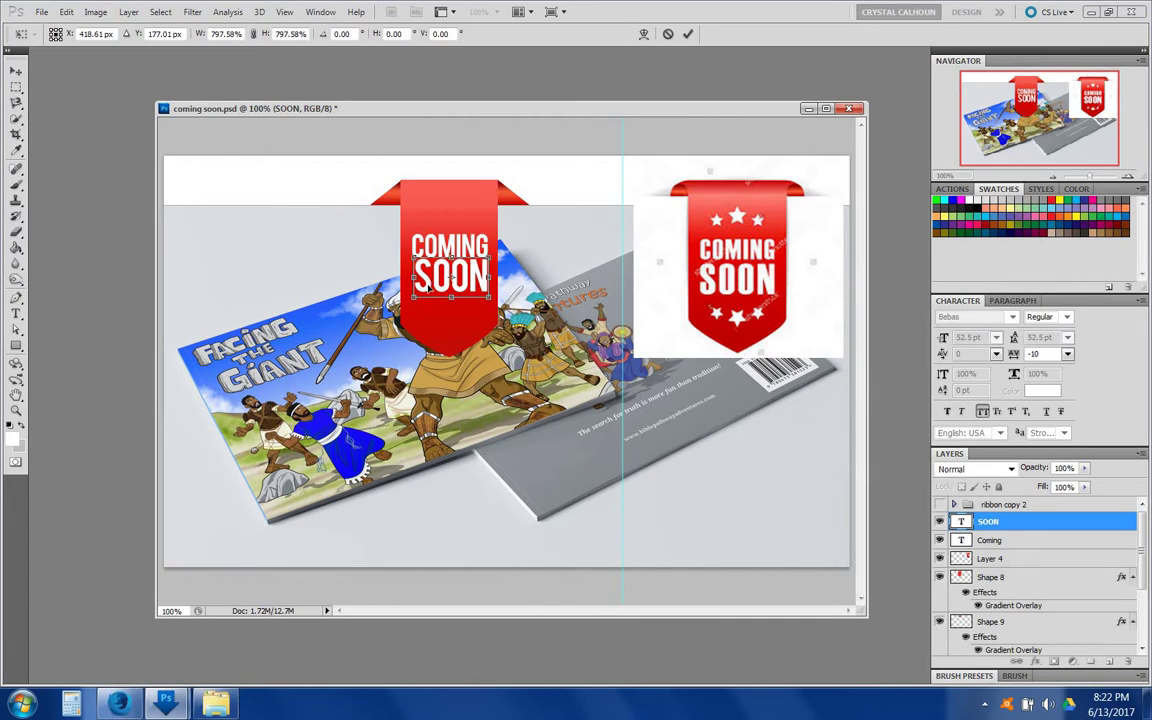
key(Return)
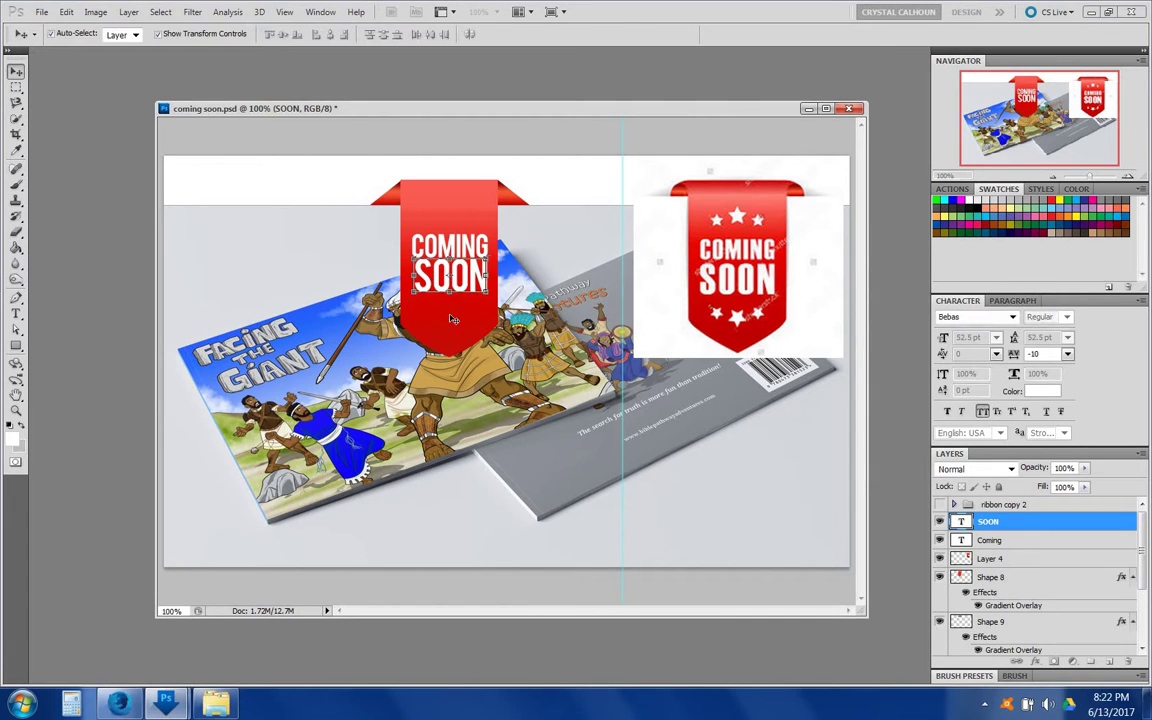
Nudge the SOON text down slightly to leave a small gap beneath COMING
key(Down)
key(Down)
key(Down)
key(Down)
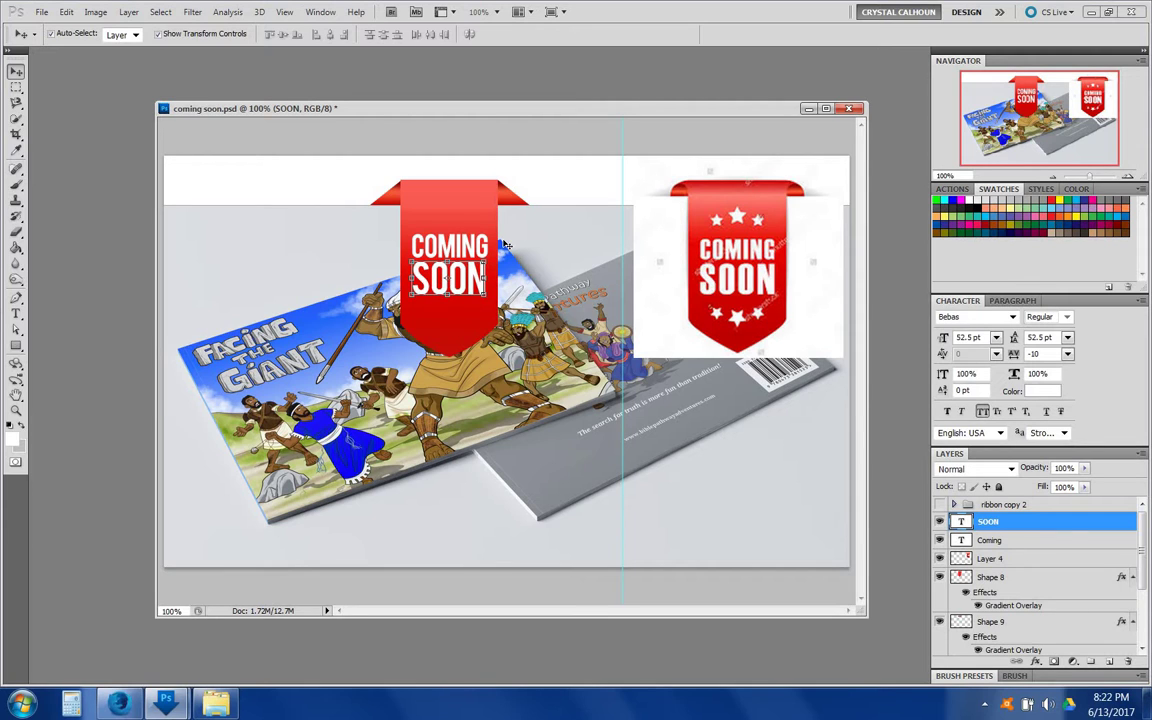
Check the paragraph alignment of the SOON and COMING text layers
shift+click(996, 539)
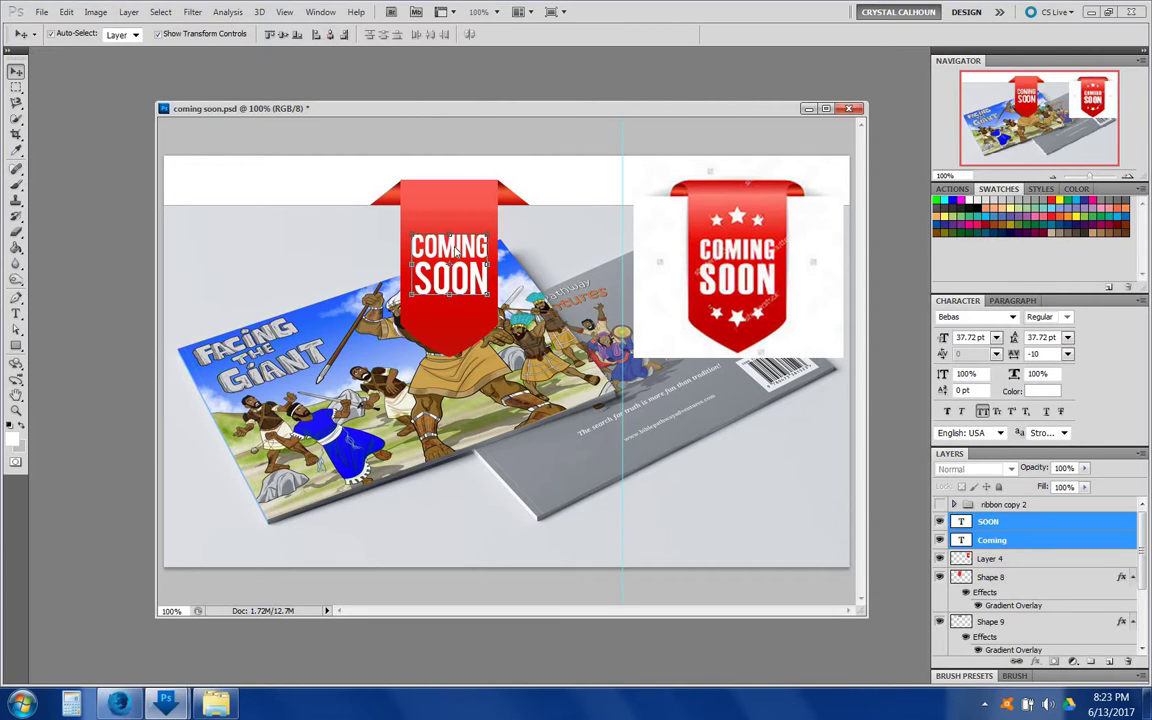
click(988, 522)
click(1013, 300)
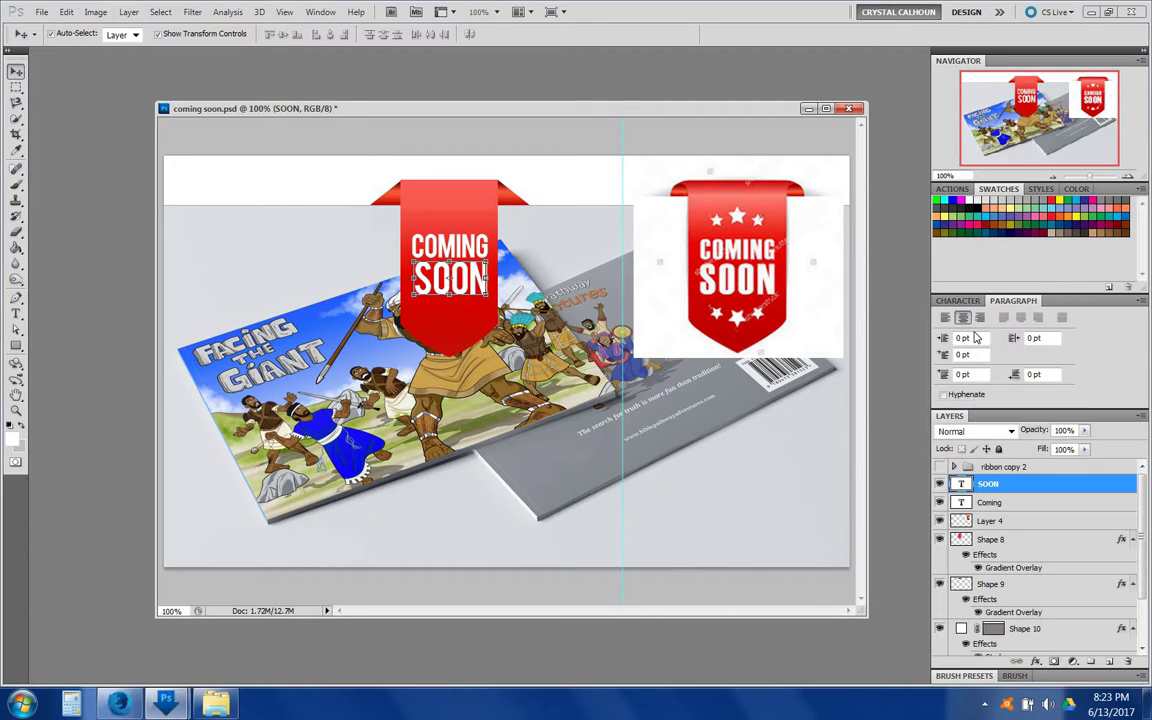
click(994, 504)
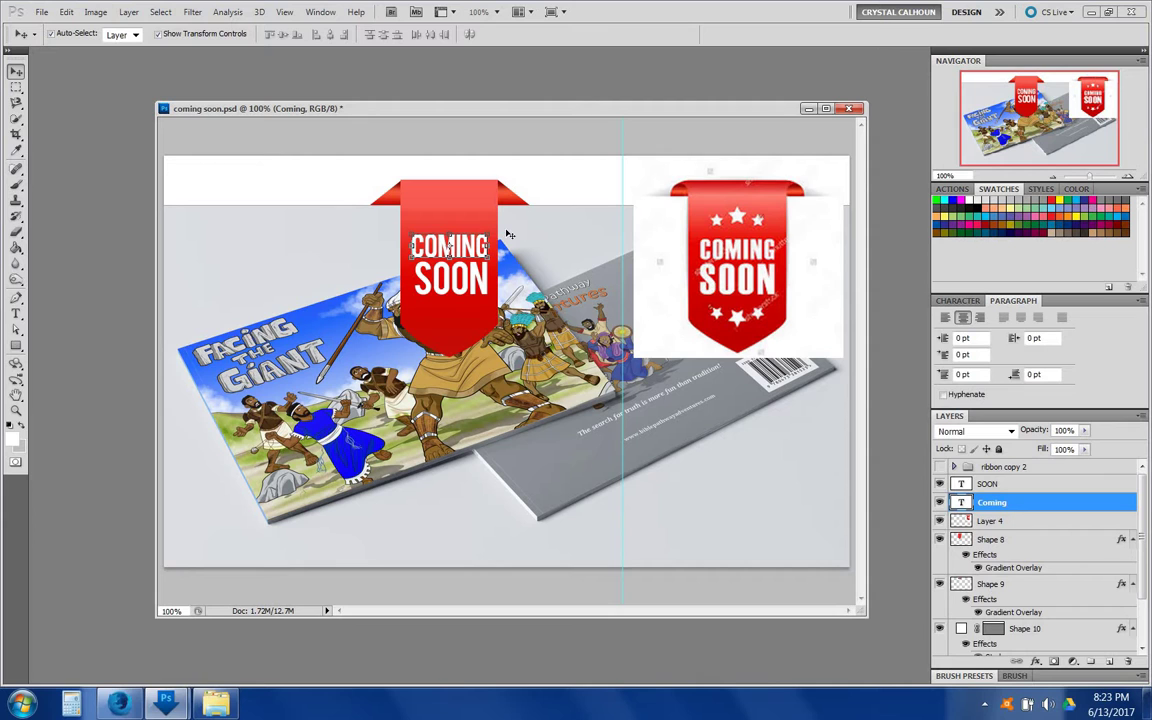
click(451, 287)
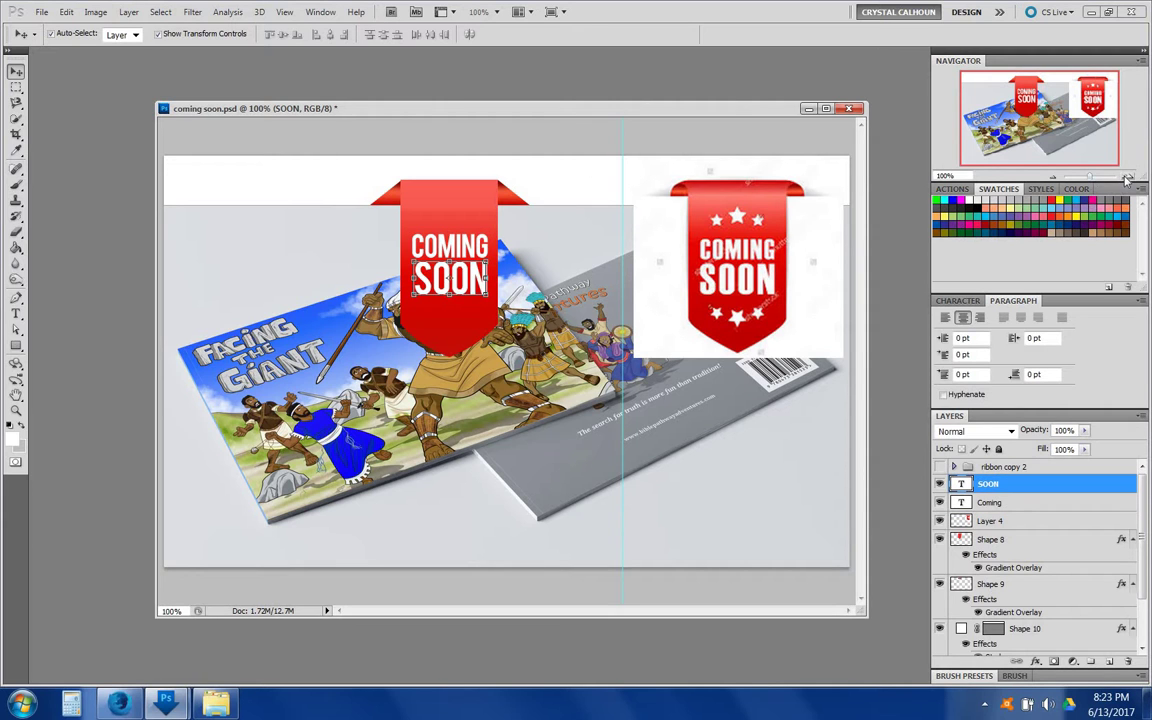
key(ctrl+plus)
drag(1054, 124, 1041, 105)
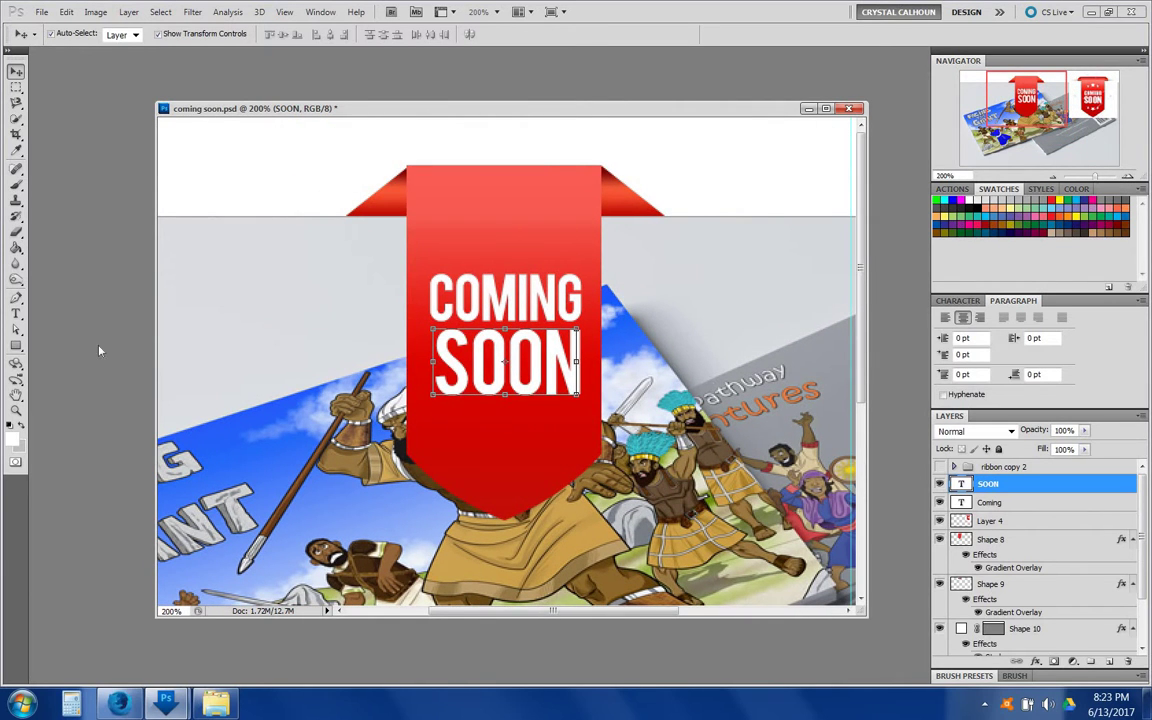
click(16, 313)
click(560, 380)
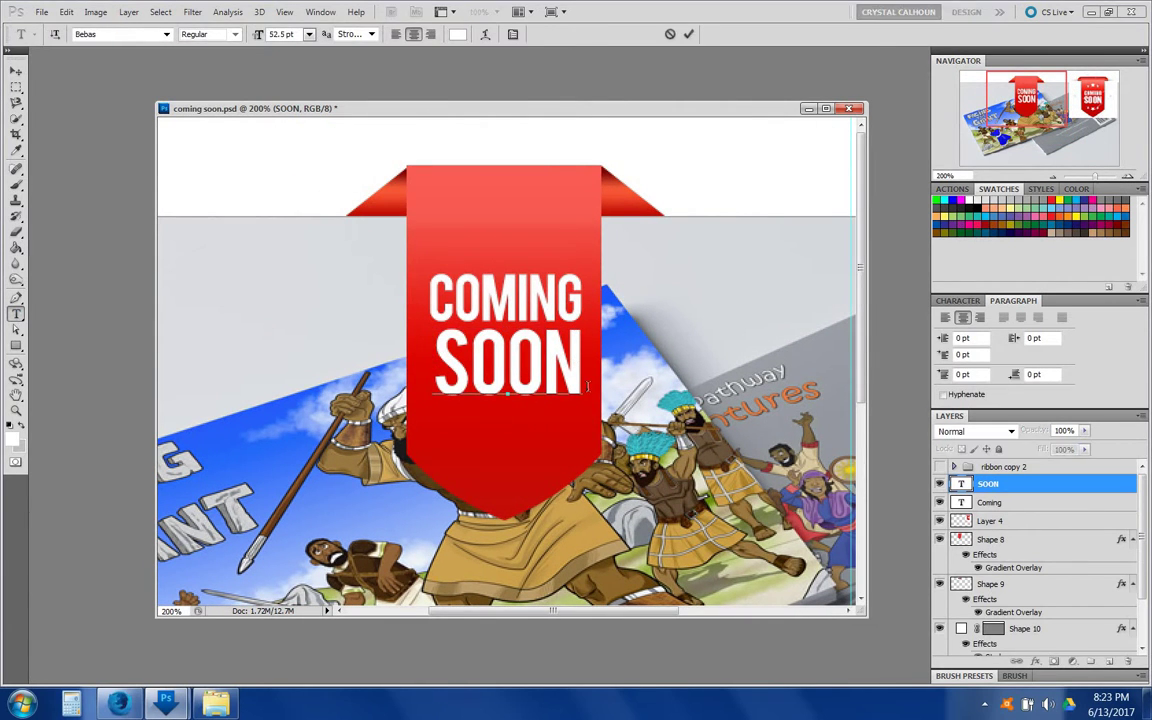
key(Home)
click(16, 72)
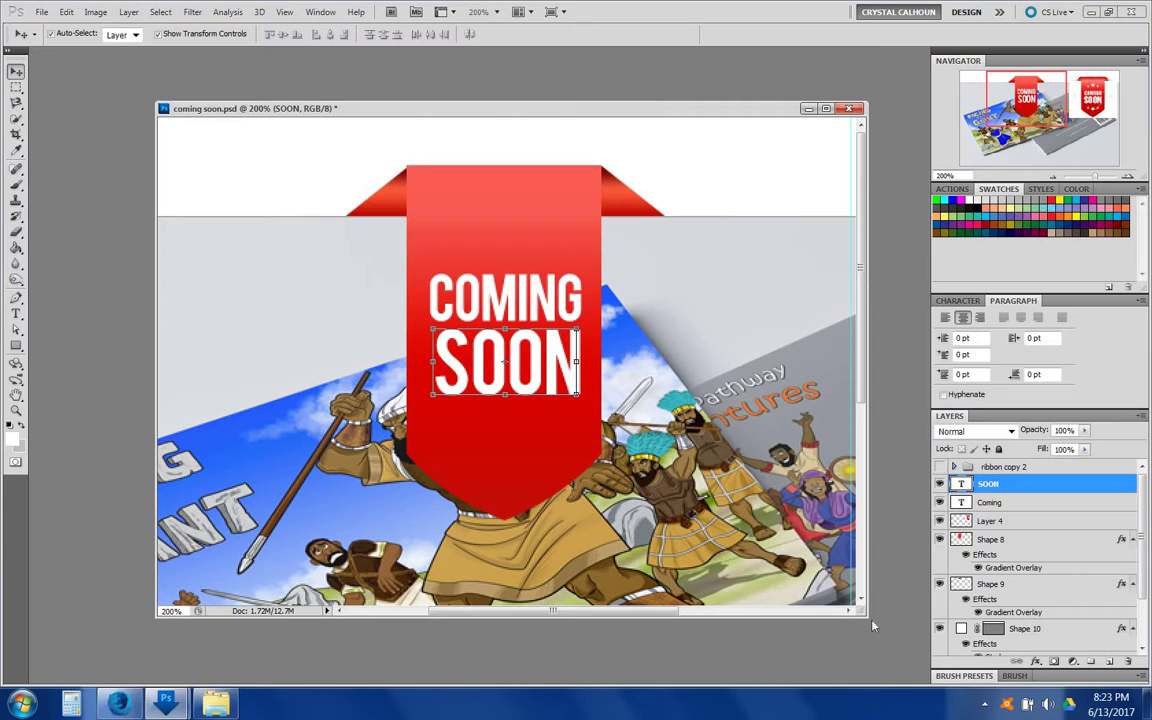
Enlarge the document window and move the vertical guide to the left edge of the red ribbon
drag(872, 626, 904, 655)
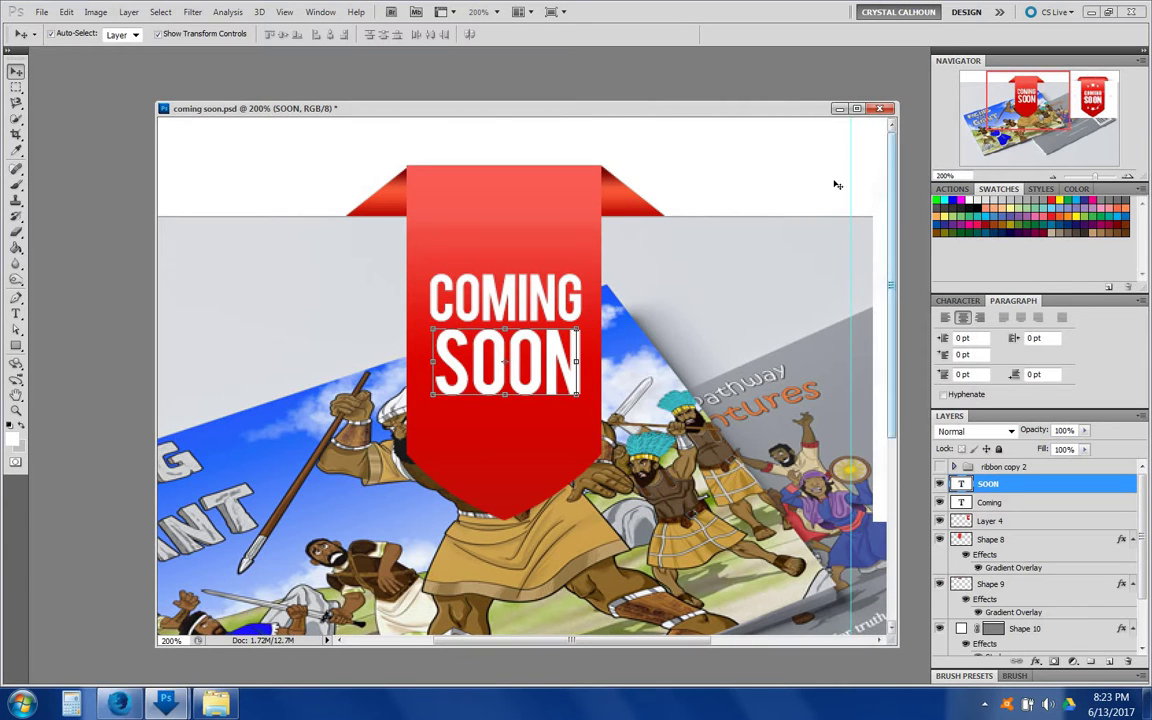
drag(852, 174, 404, 172)
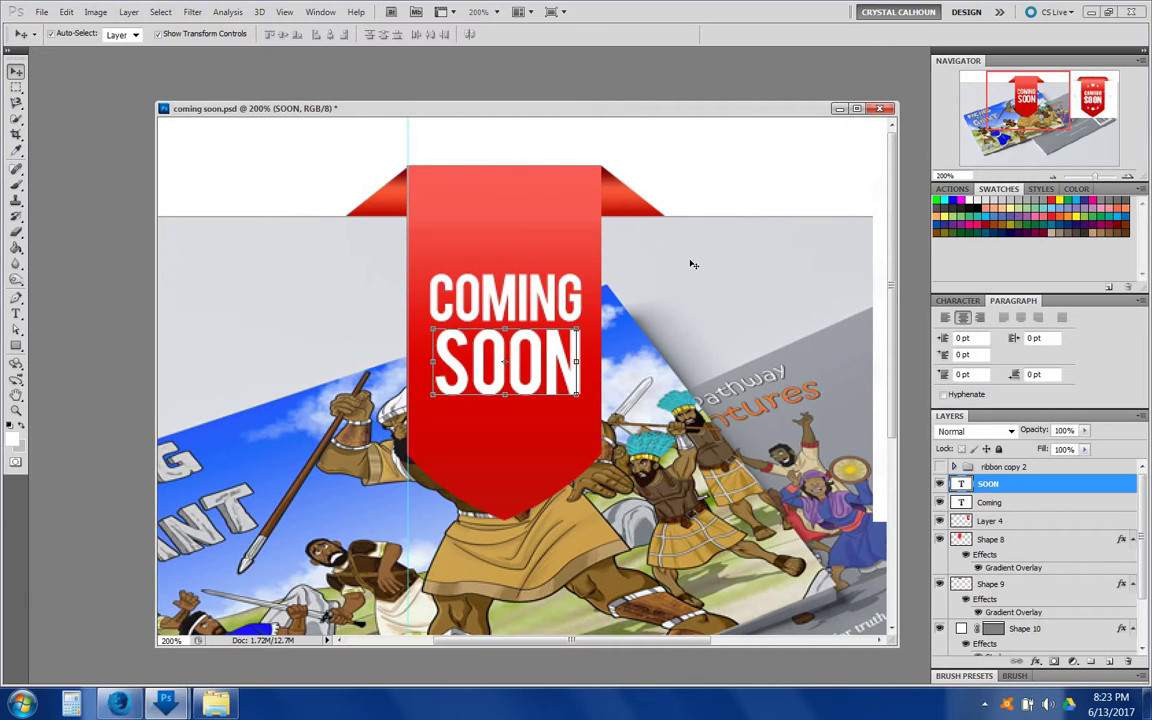
click(400, 152)
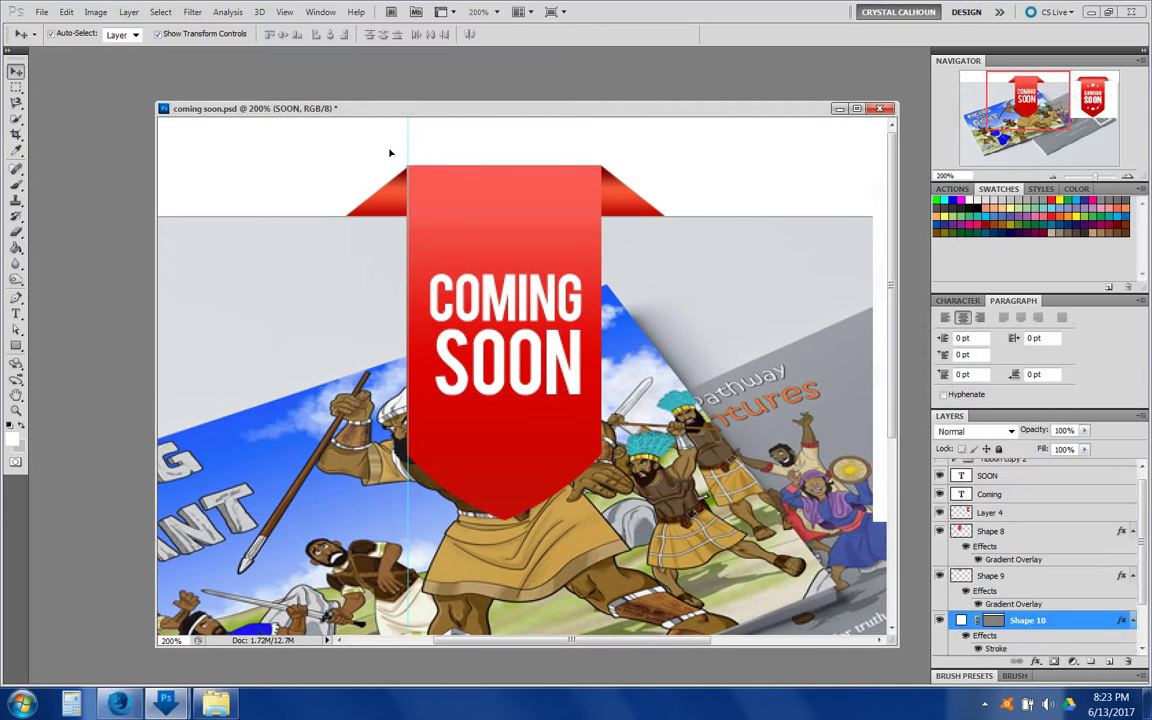
click(337, 264)
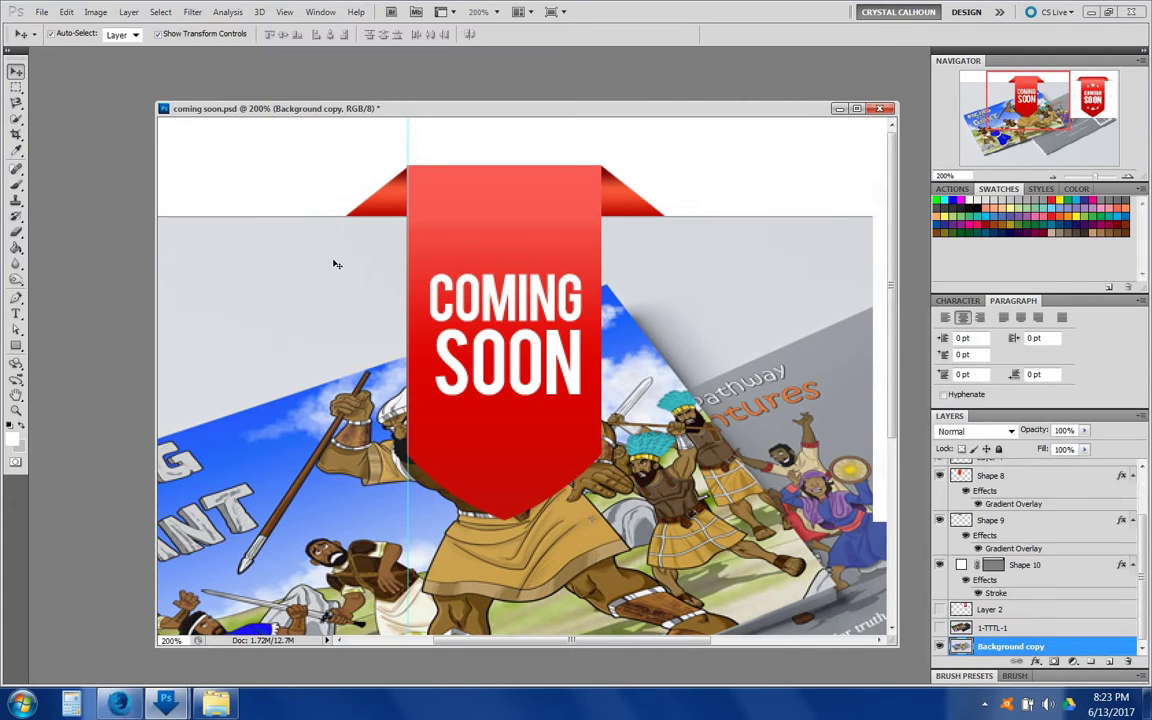
Add a vertical guide at 0 in and move it to the right edge of the COMING text
click(285, 13)
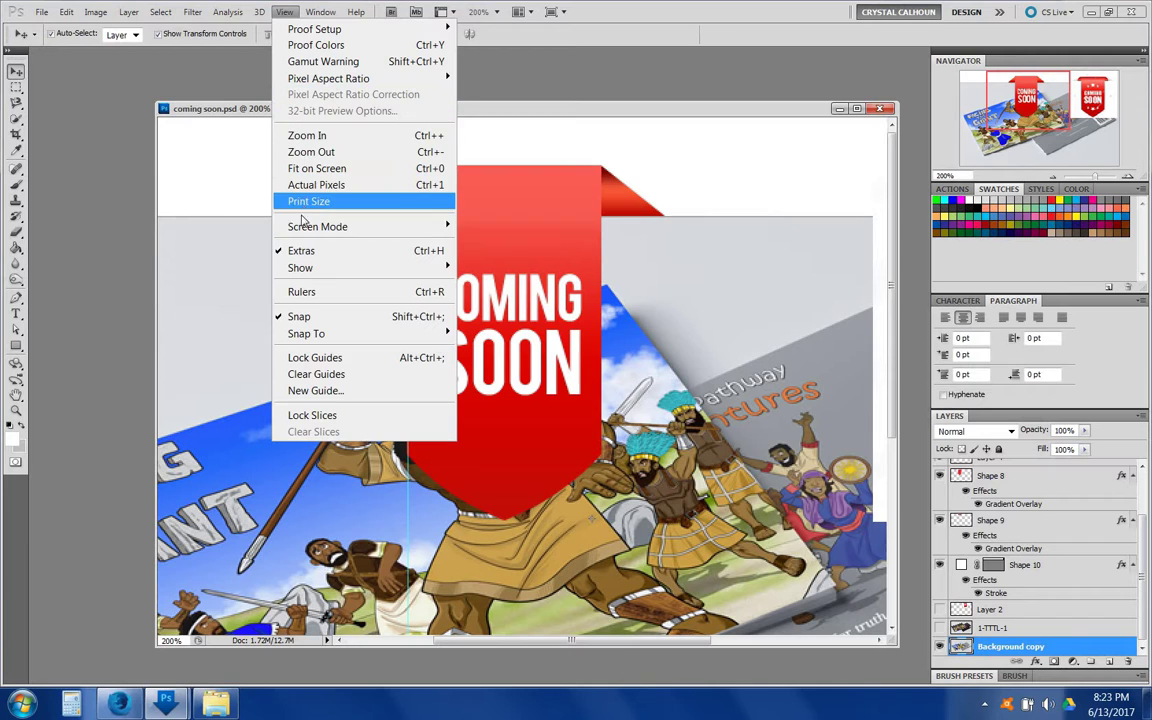
click(326, 392)
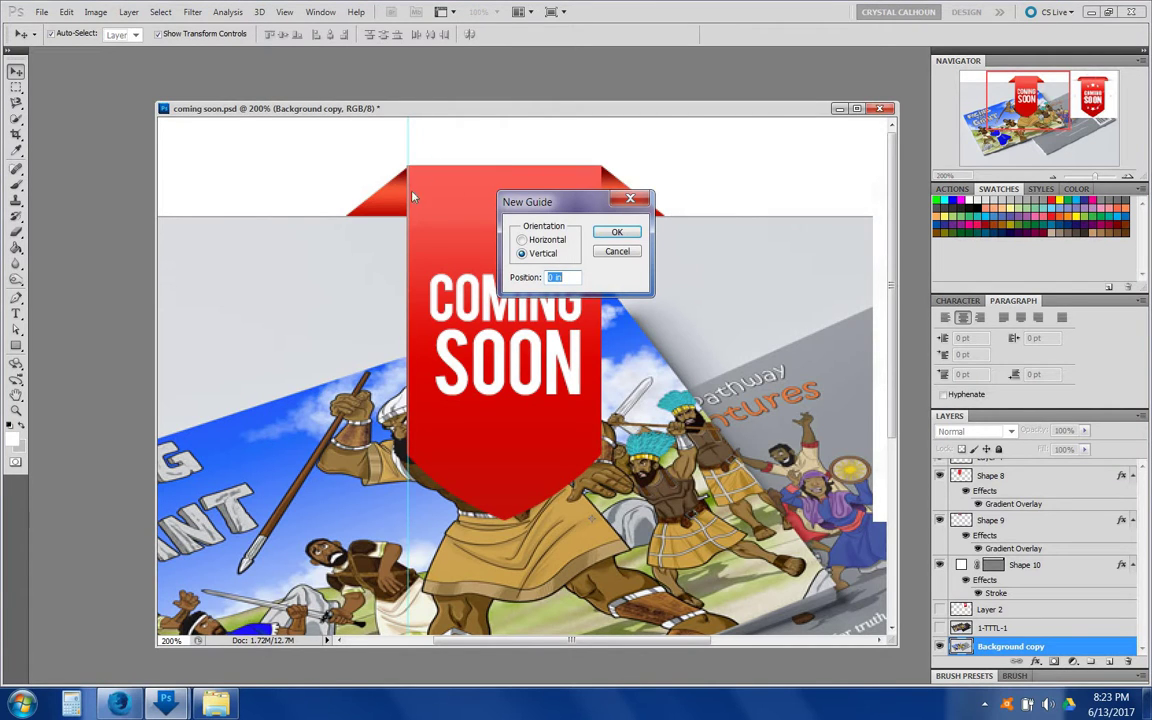
click(634, 235)
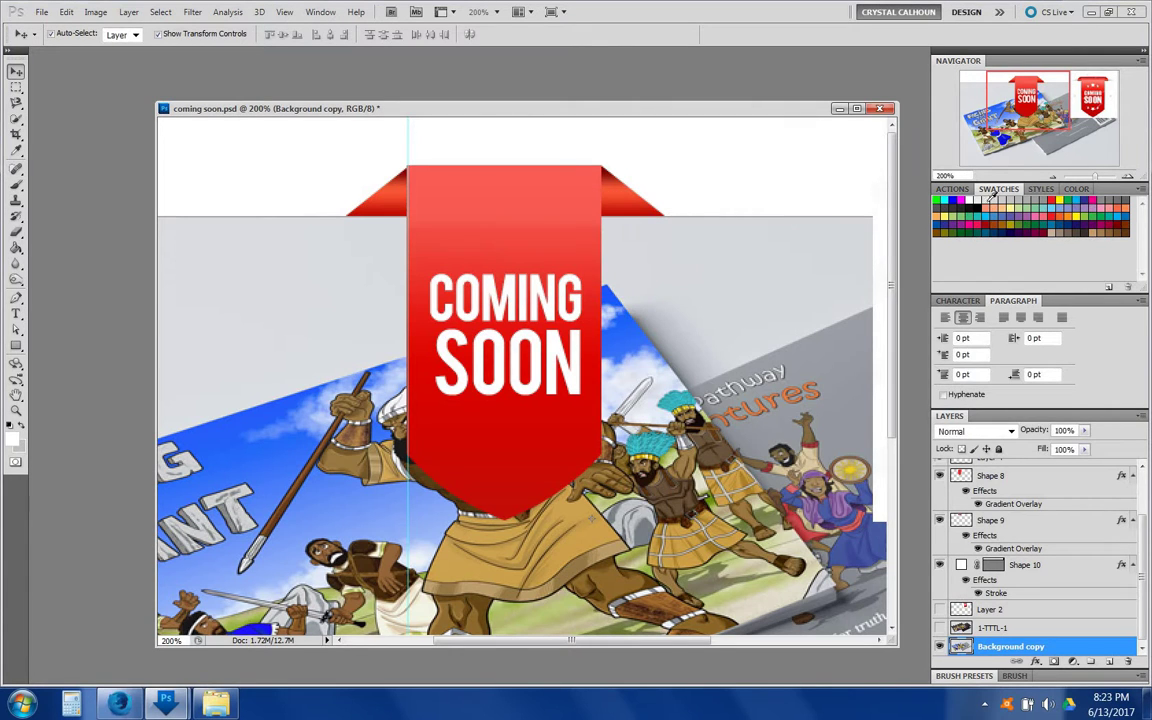
click(1055, 179)
click(1055, 179)
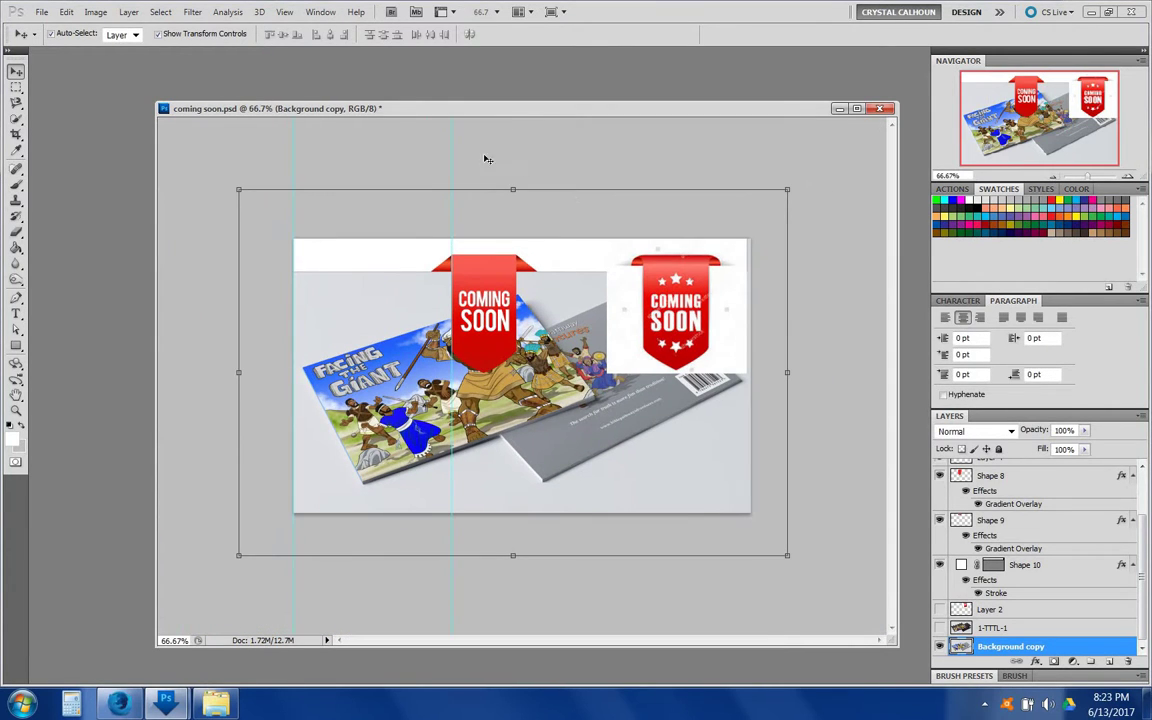
click(295, 158)
drag(360, 165, 511, 198)
Move the guide at the ribbon's left edge to the left edge of the COMING text
click(1129, 178)
click(1129, 178)
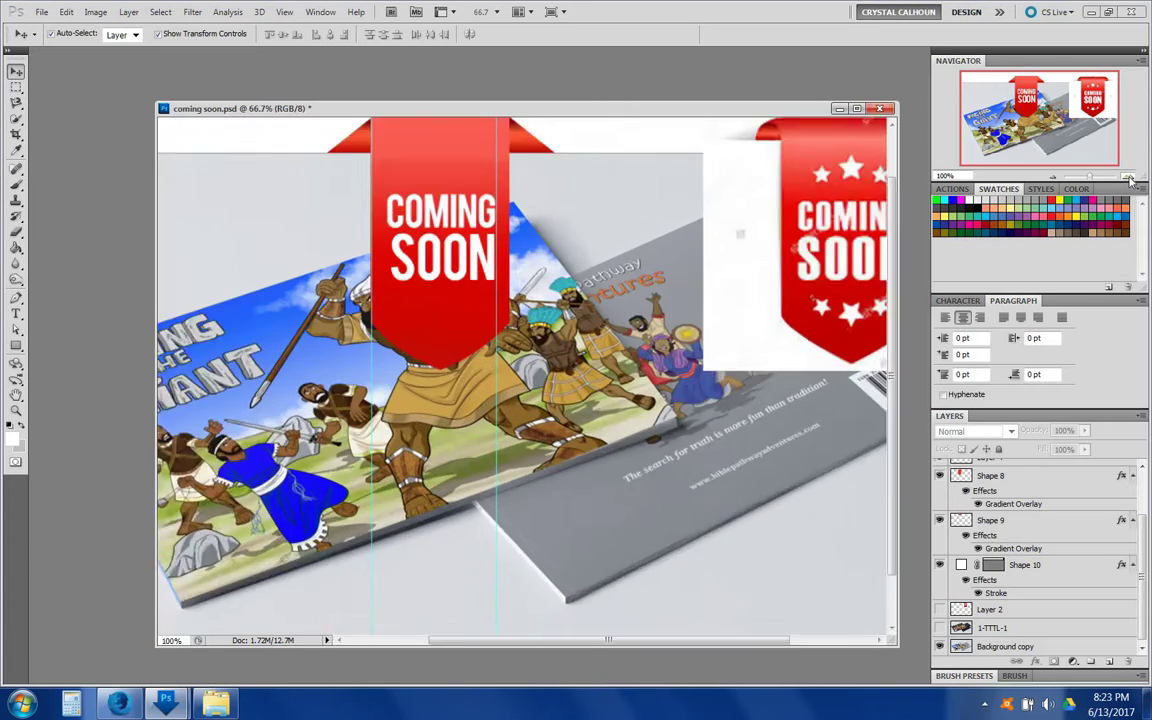
click(1129, 178)
scroll(552, 210, up, 4)
scroll(538, 200, up, 3)
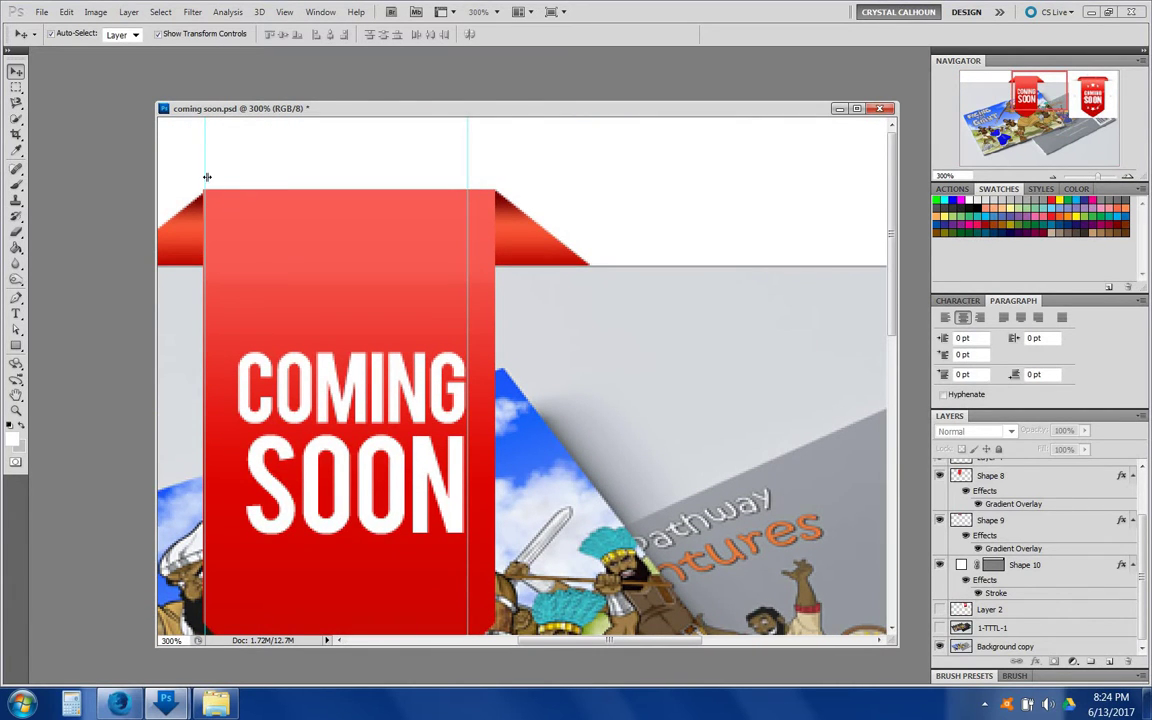
drag(207, 177, 238, 190)
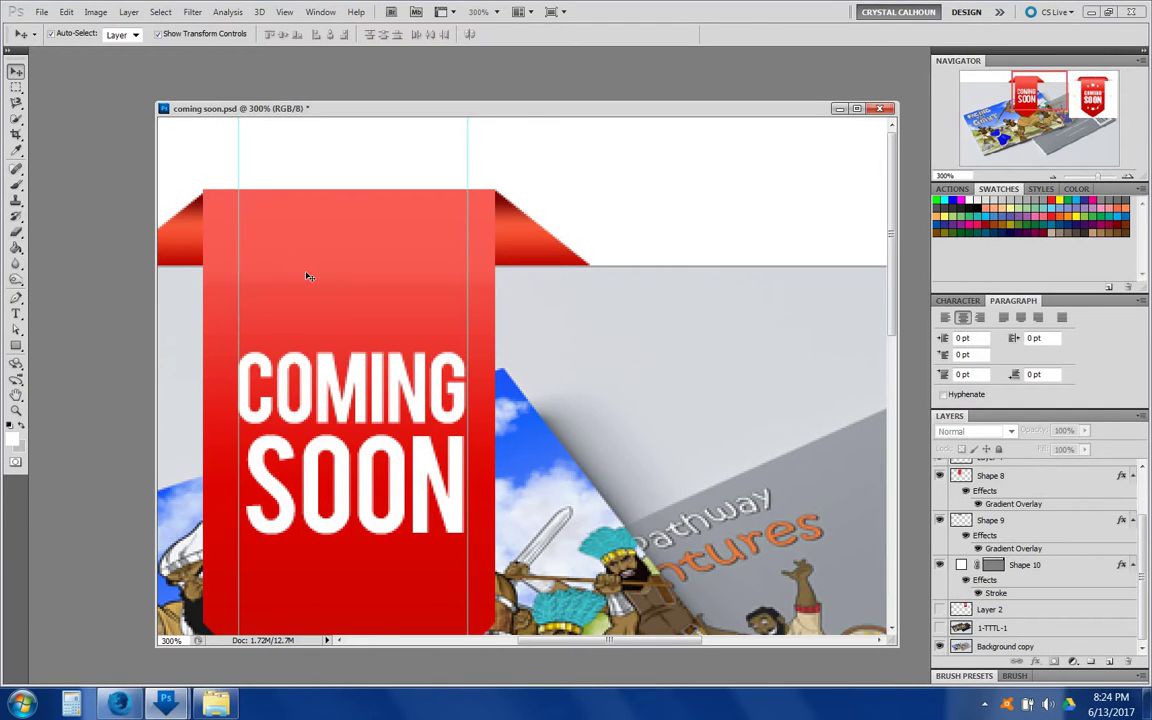
Scale the SOON text proportionally to about 104.35% so it spans the width between the two vertical guides
scroll(310, 276, down, 2)
click(341, 410)
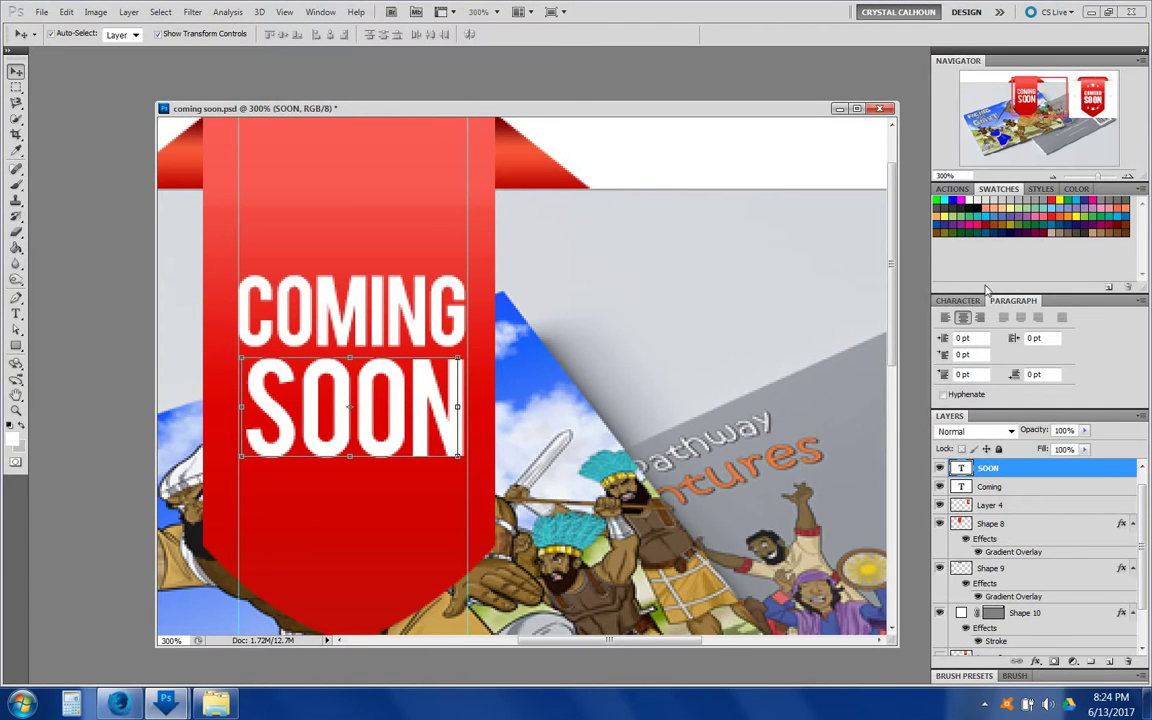
click(958, 301)
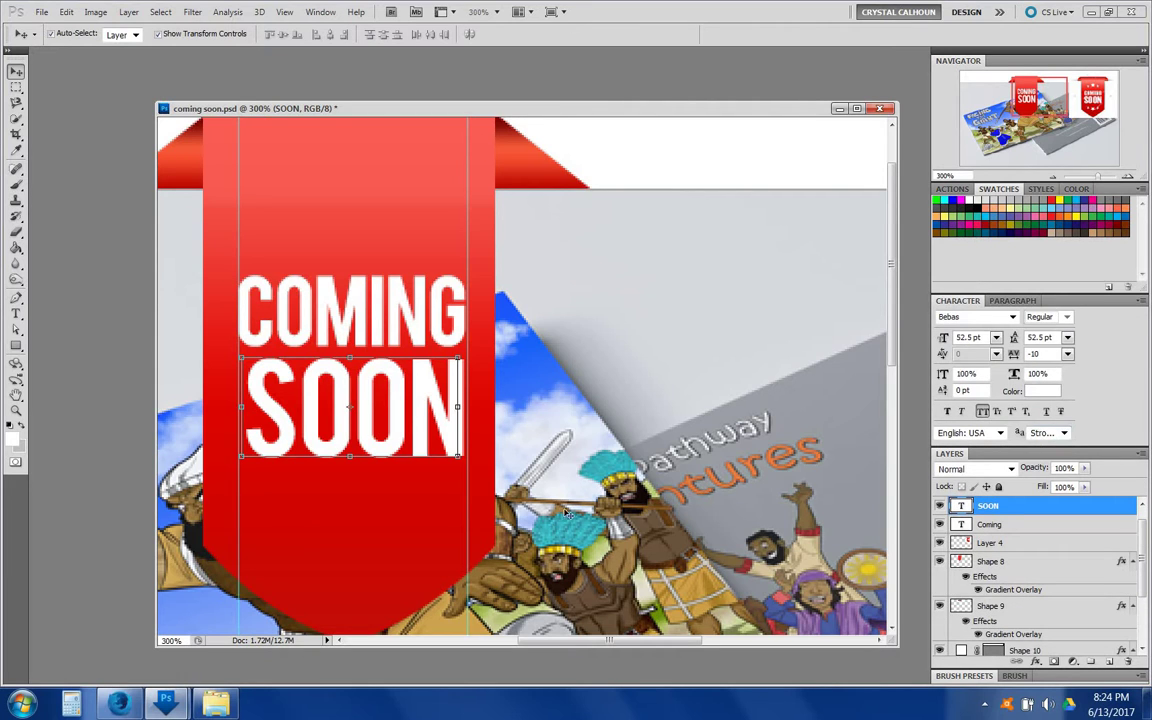
click(242, 460)
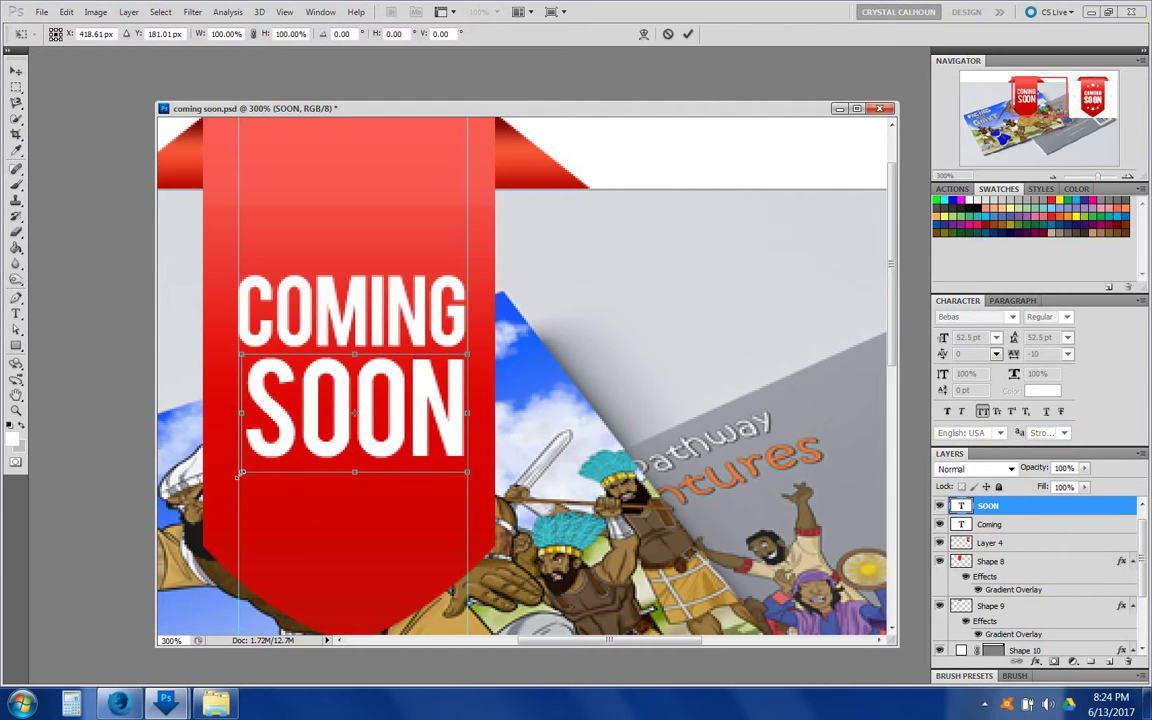
drag(241, 473, 232, 476)
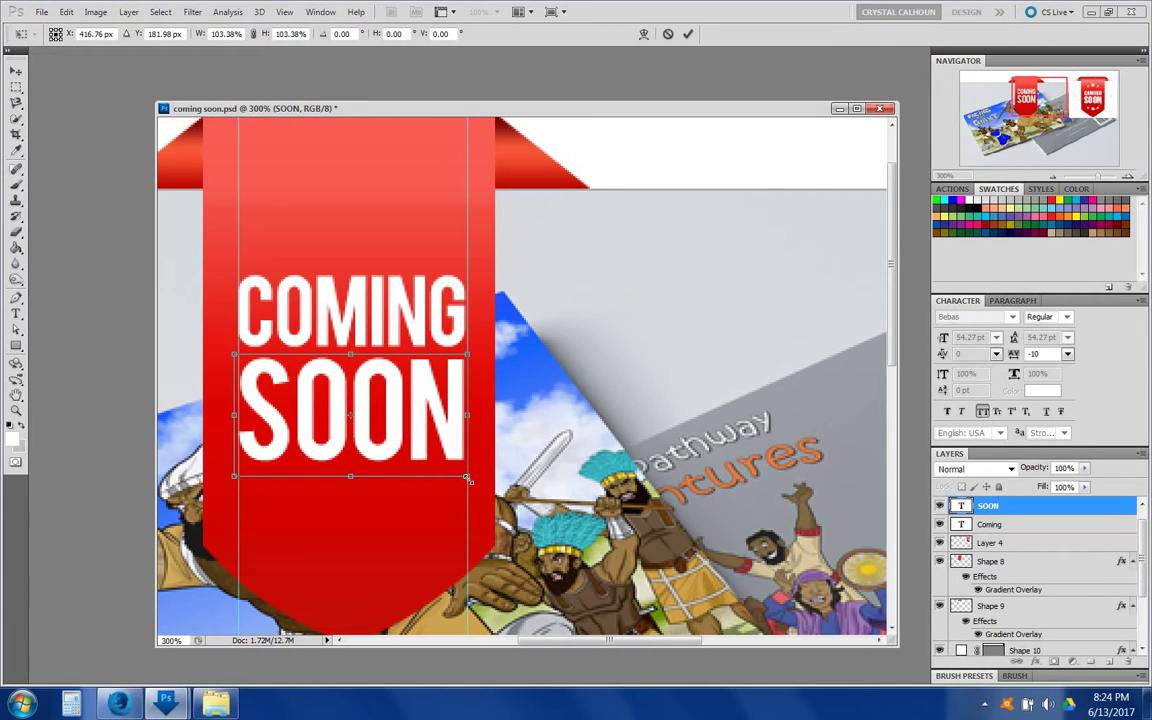
drag(469, 481, 472, 482)
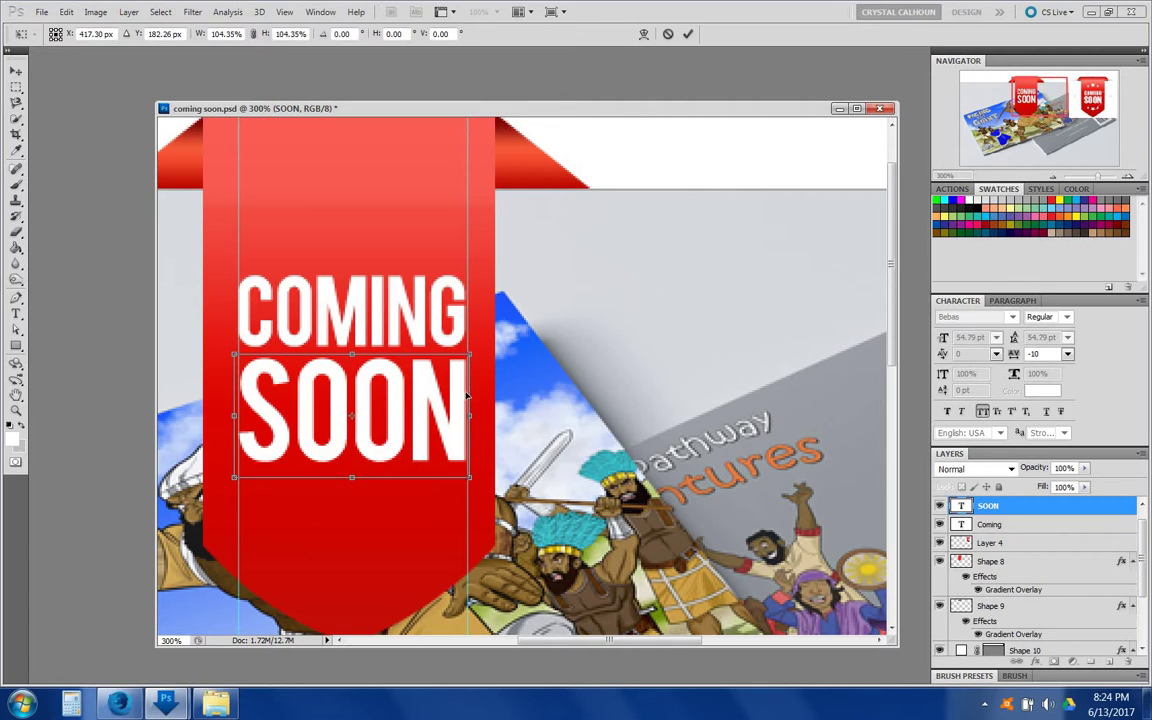
key(Return)
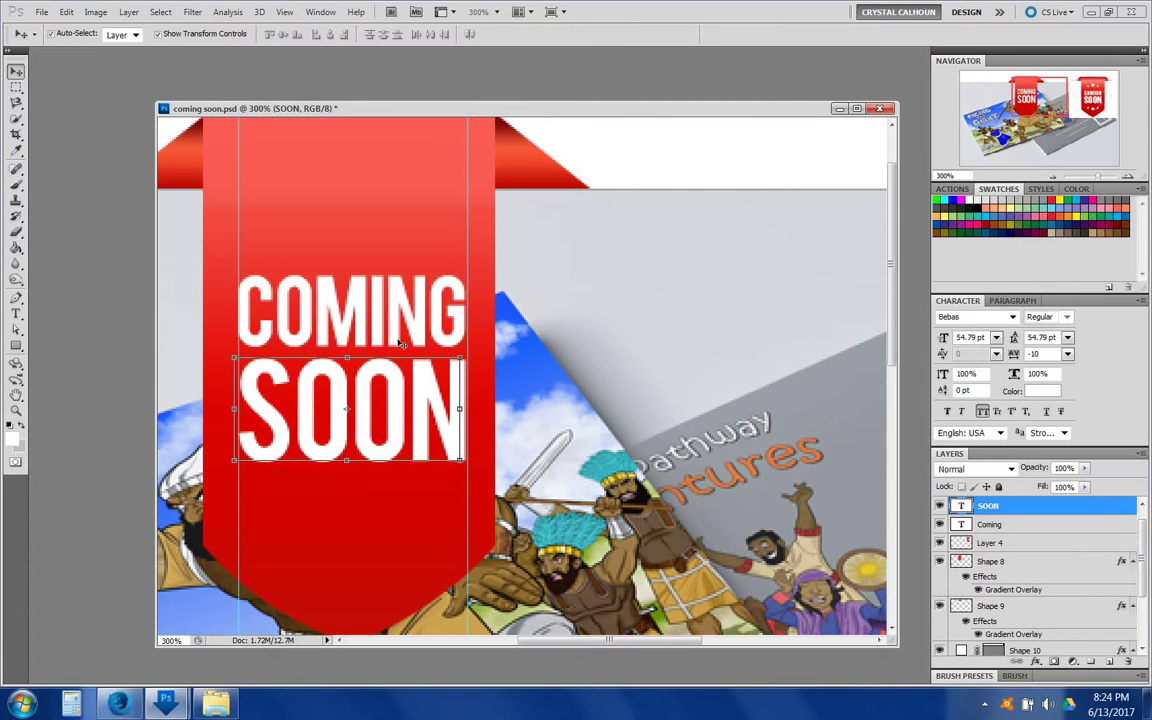
Create a layer group and move the SOON and Coming text layers into it
click(1055, 178)
click(1055, 177)
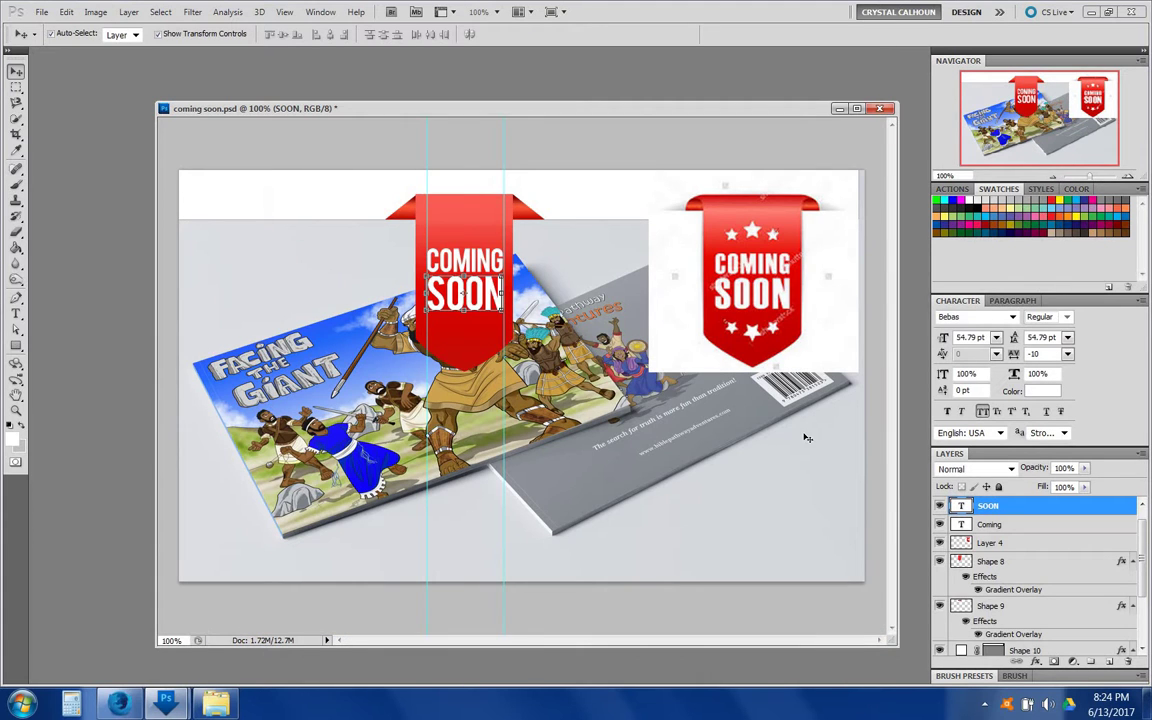
click(1091, 661)
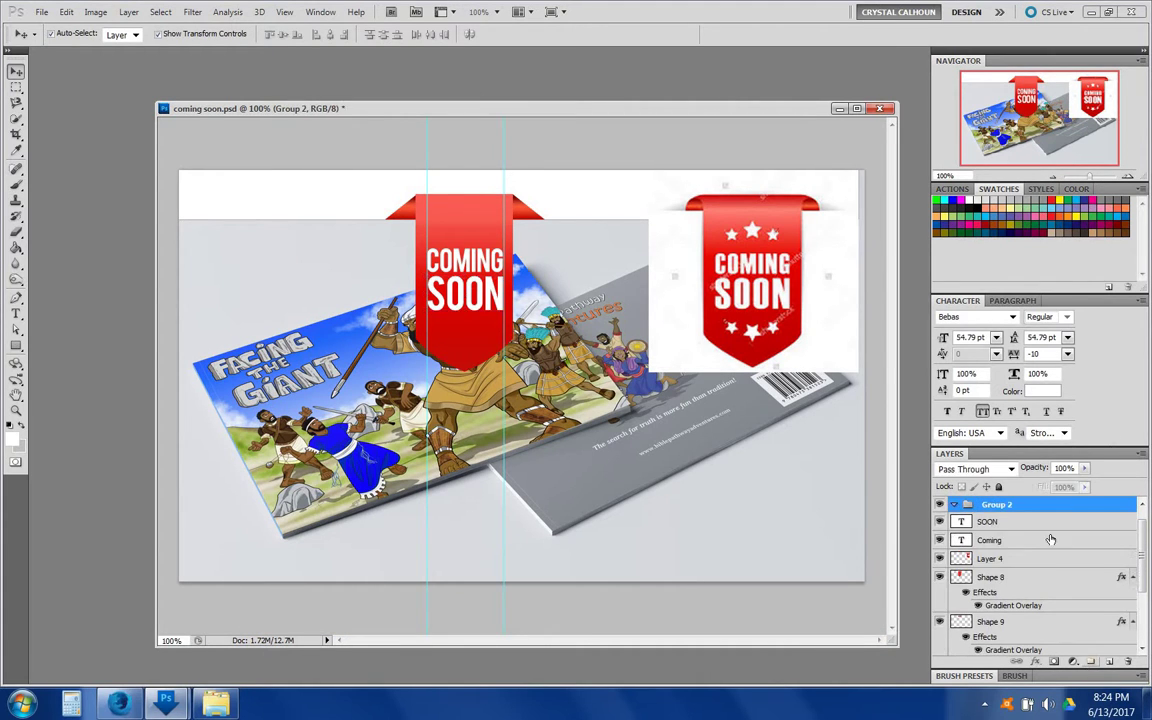
click(990, 521)
shift+click(996, 541)
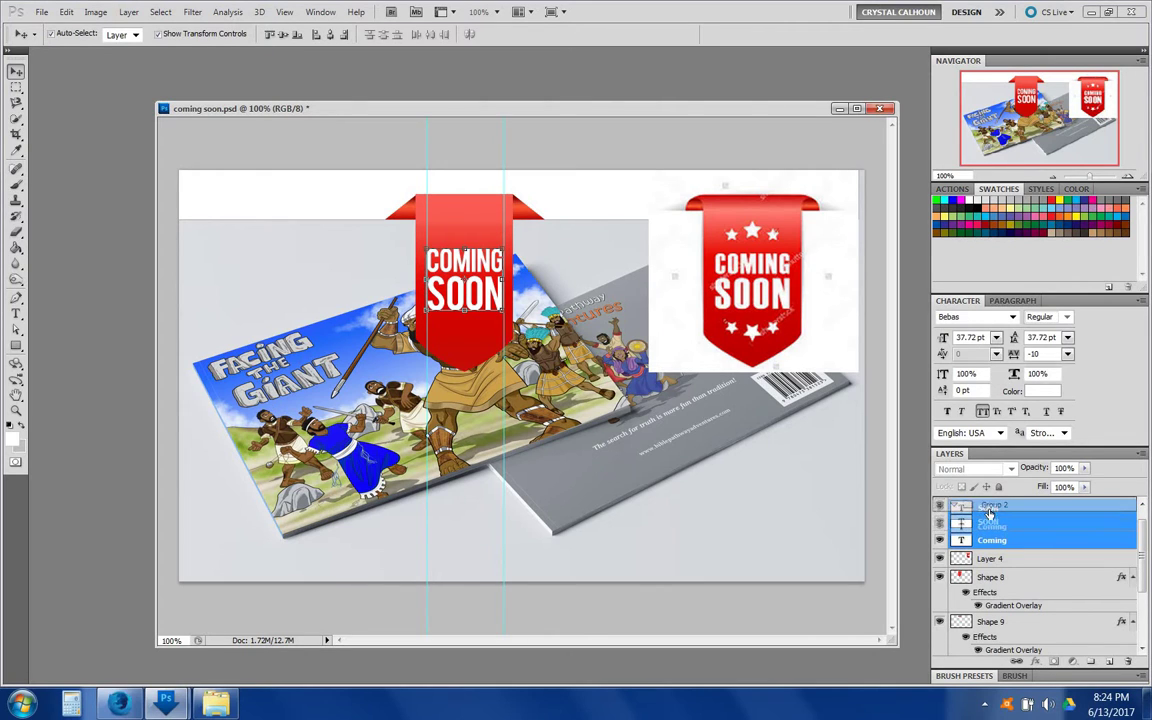
drag(996, 541, 1012, 508)
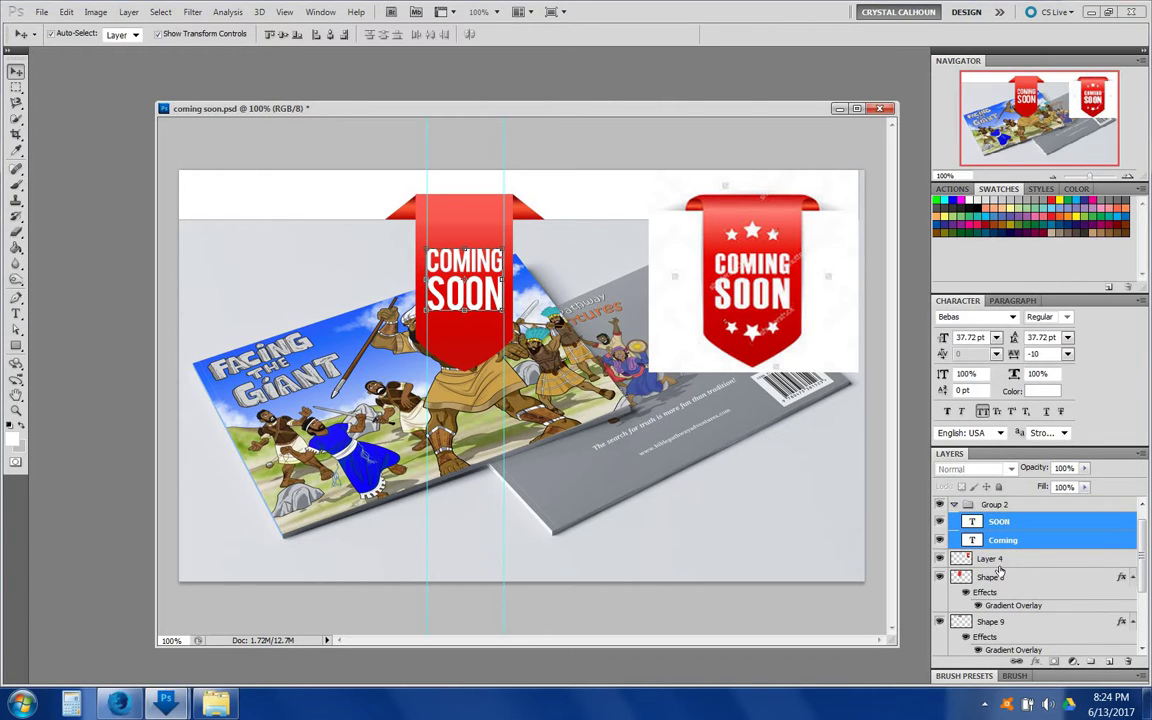
Move the ribbon layer Shape 8 above Layer 4, directly beneath the text group
click(997, 563)
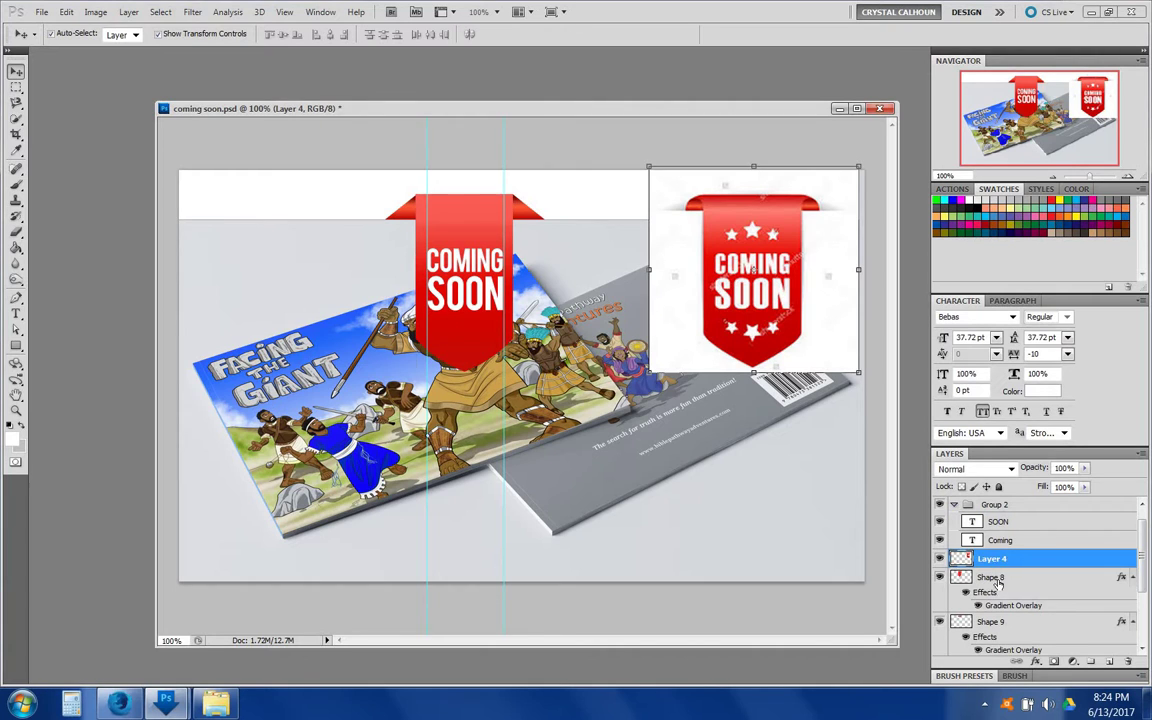
click(997, 580)
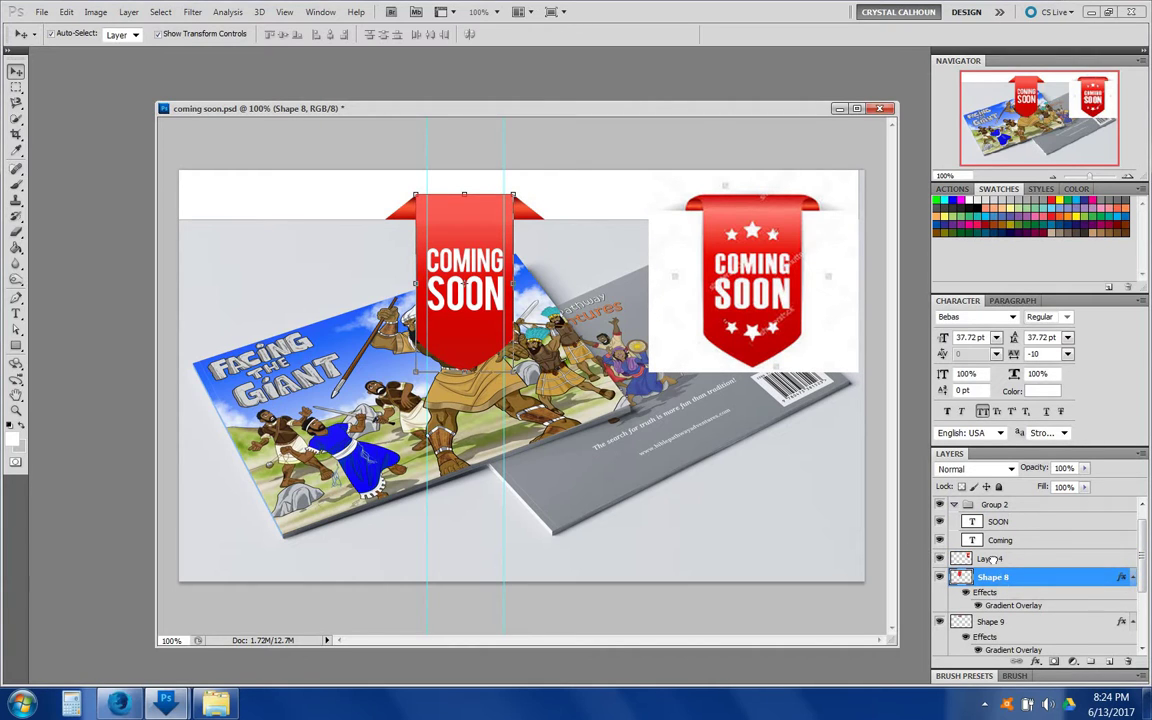
drag(992, 577, 990, 552)
Collapse the text group and align it with the Shape 8 ribbon by their horizontal centers
shift+click(994, 508)
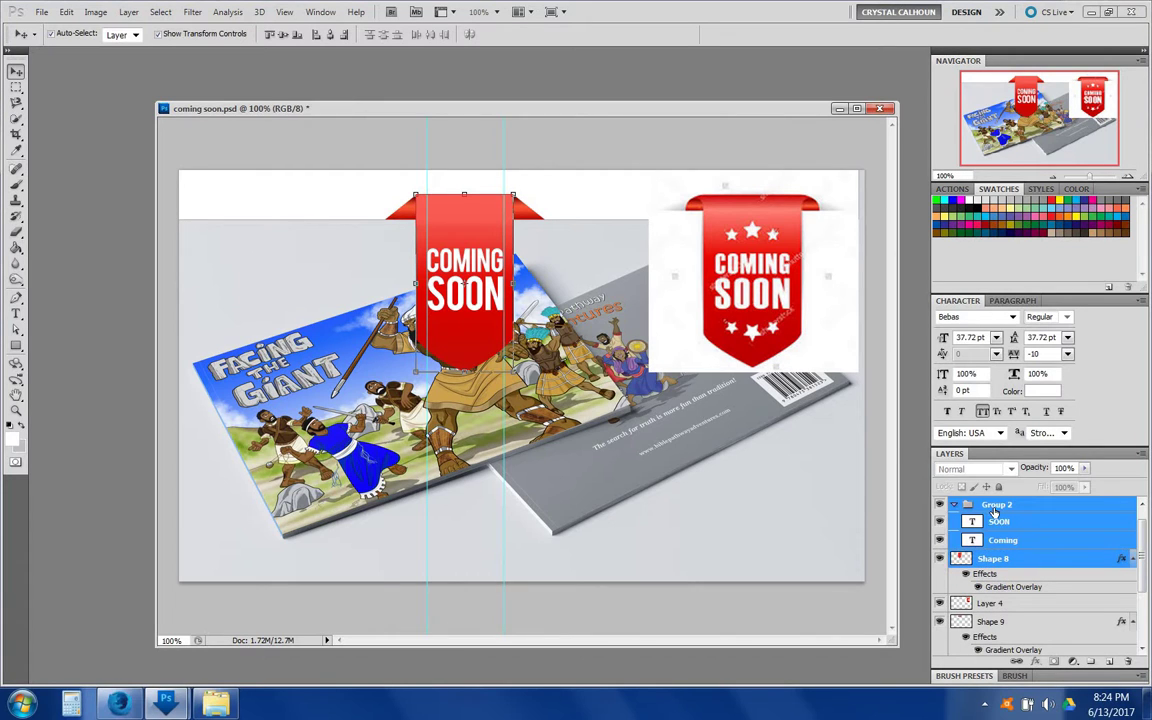
click(954, 505)
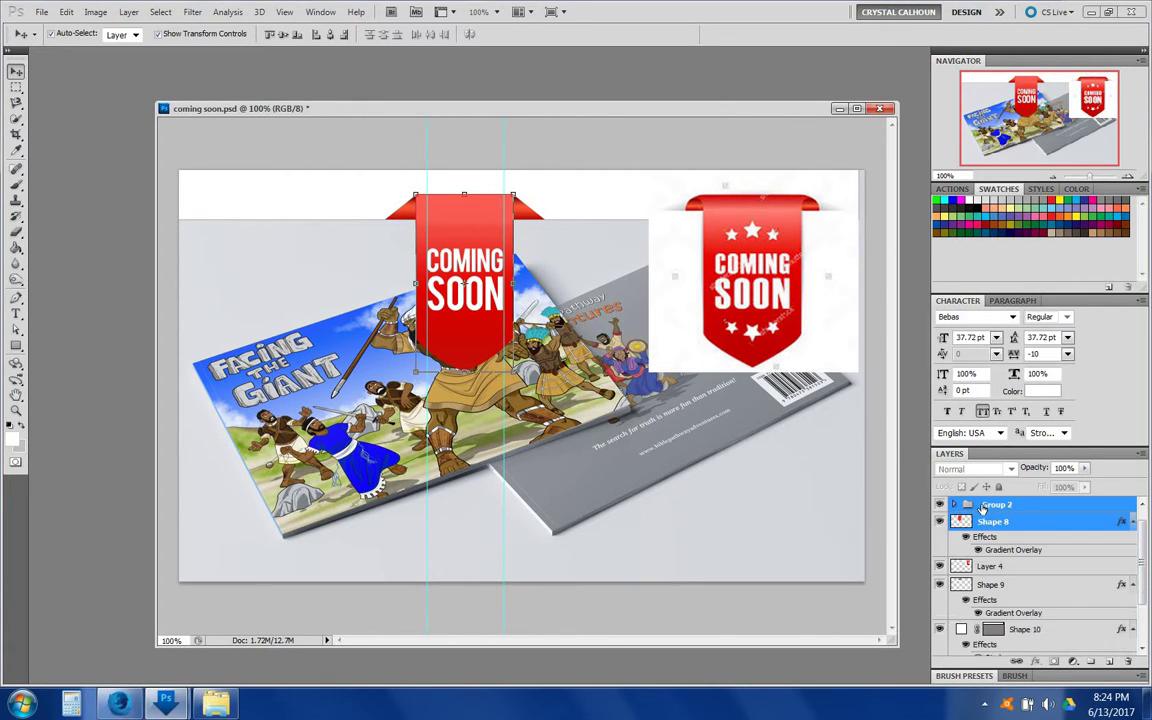
click(983, 508)
shift+click(988, 522)
click(344, 35)
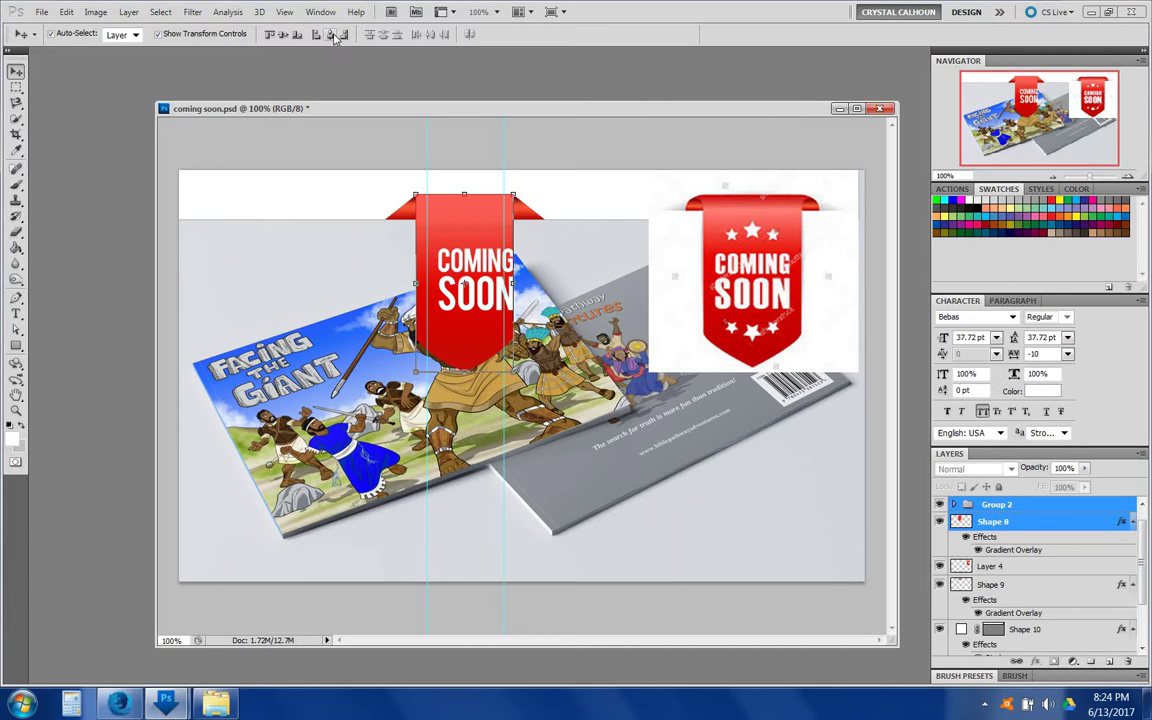
click(330, 35)
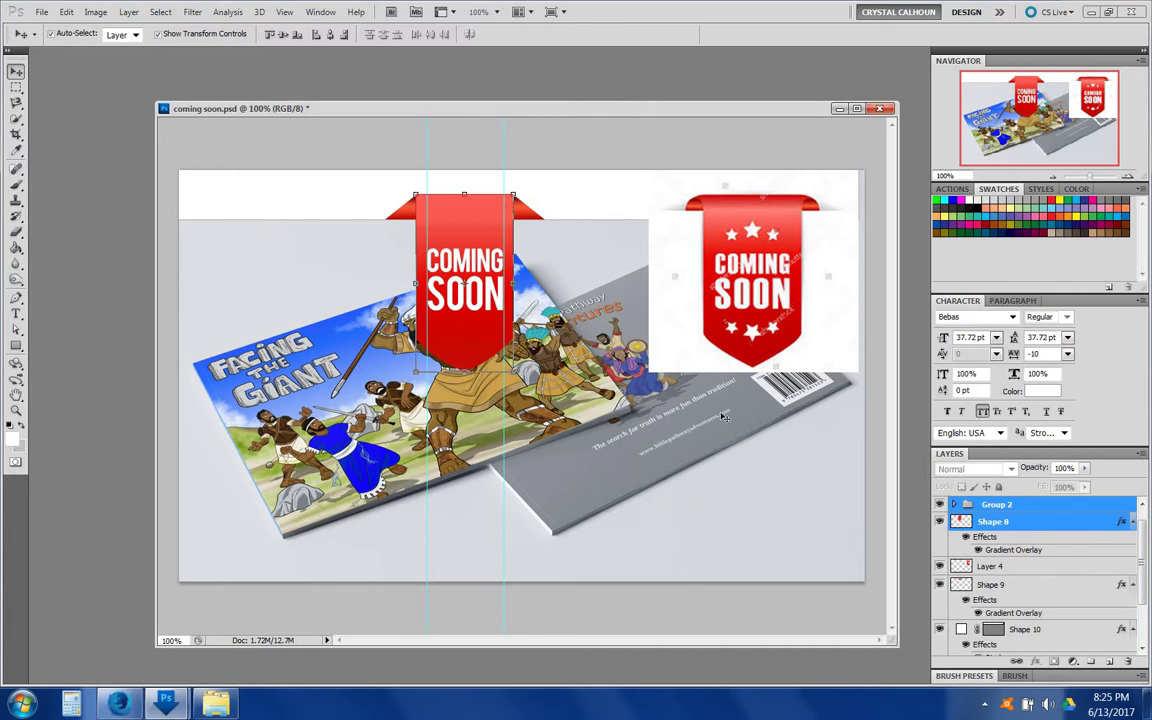
Try faux bold on the SOON text
click(472, 308)
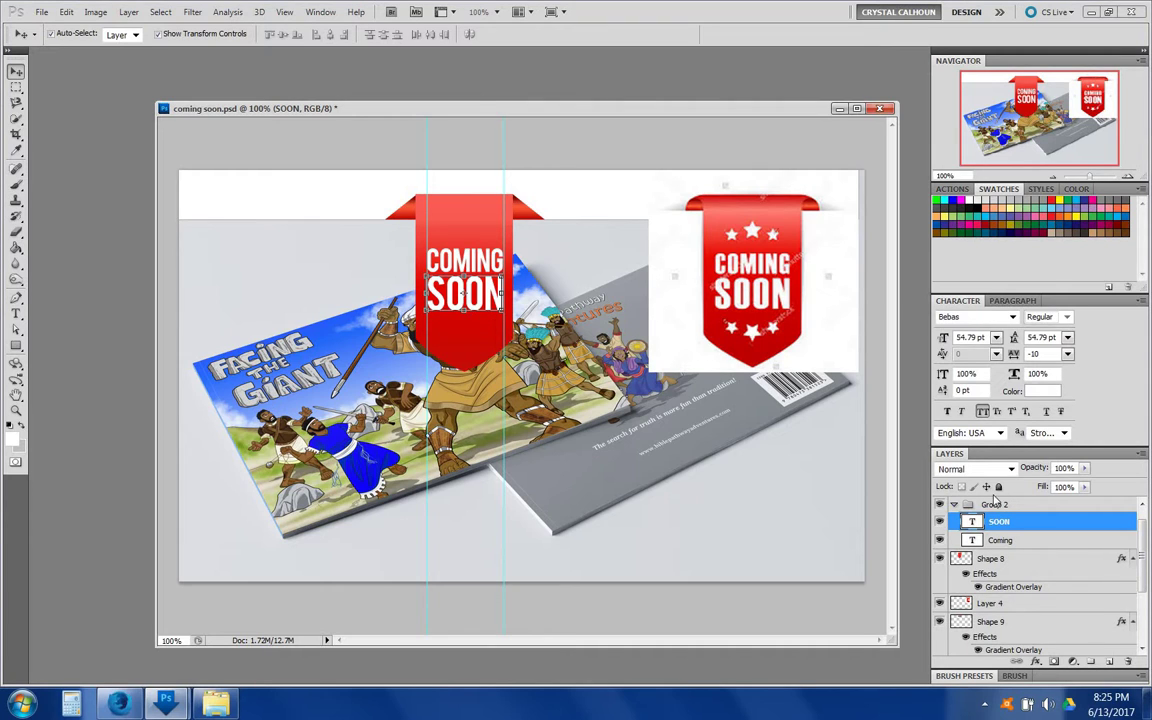
click(948, 412)
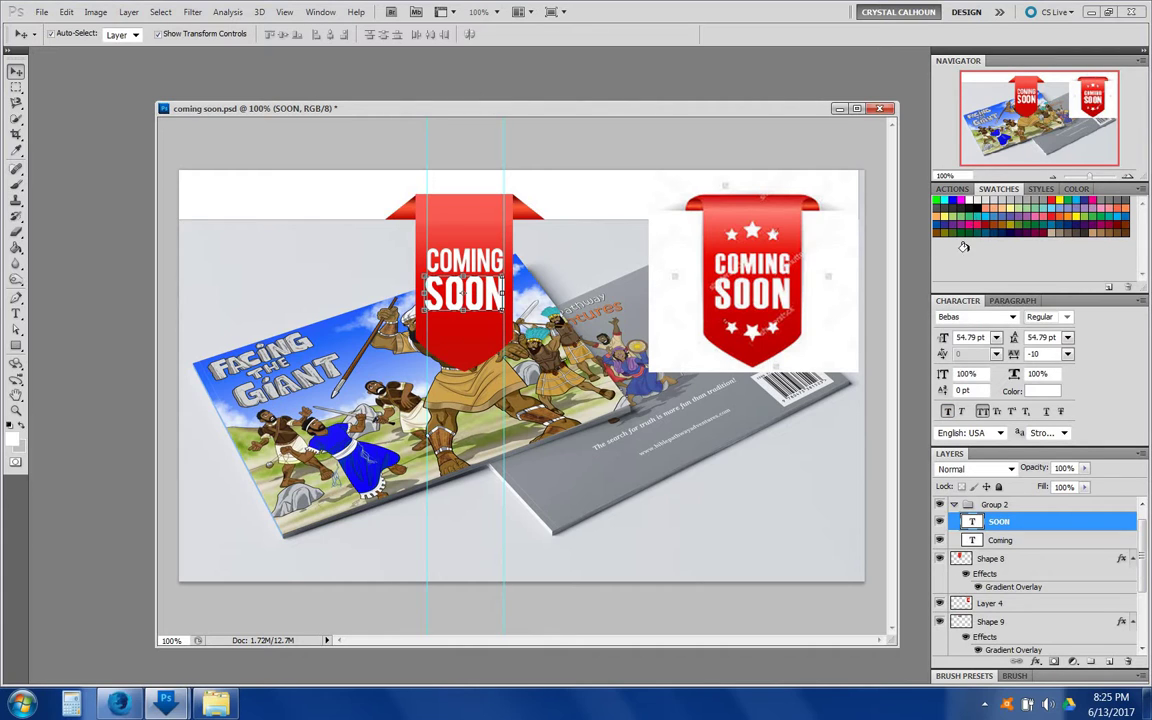
click(949, 413)
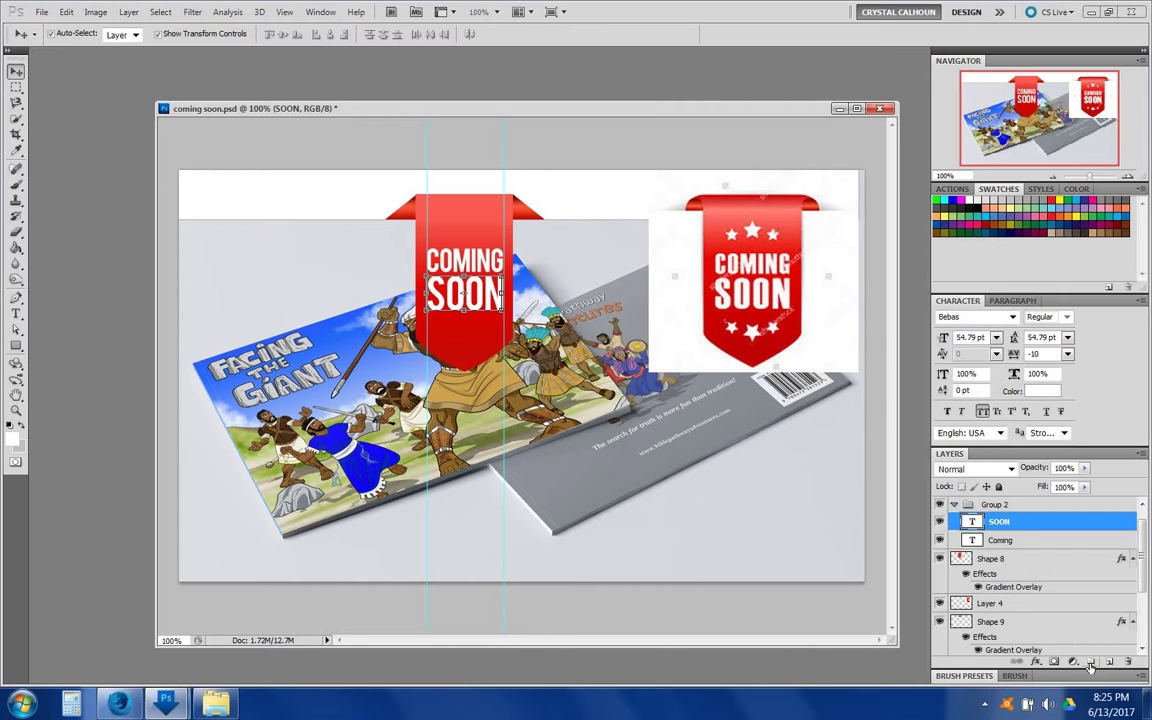
Create a layer group and draw a small white solid five-point star custom shape on the ribbon above the COMING lettering
key(ctrl+g)
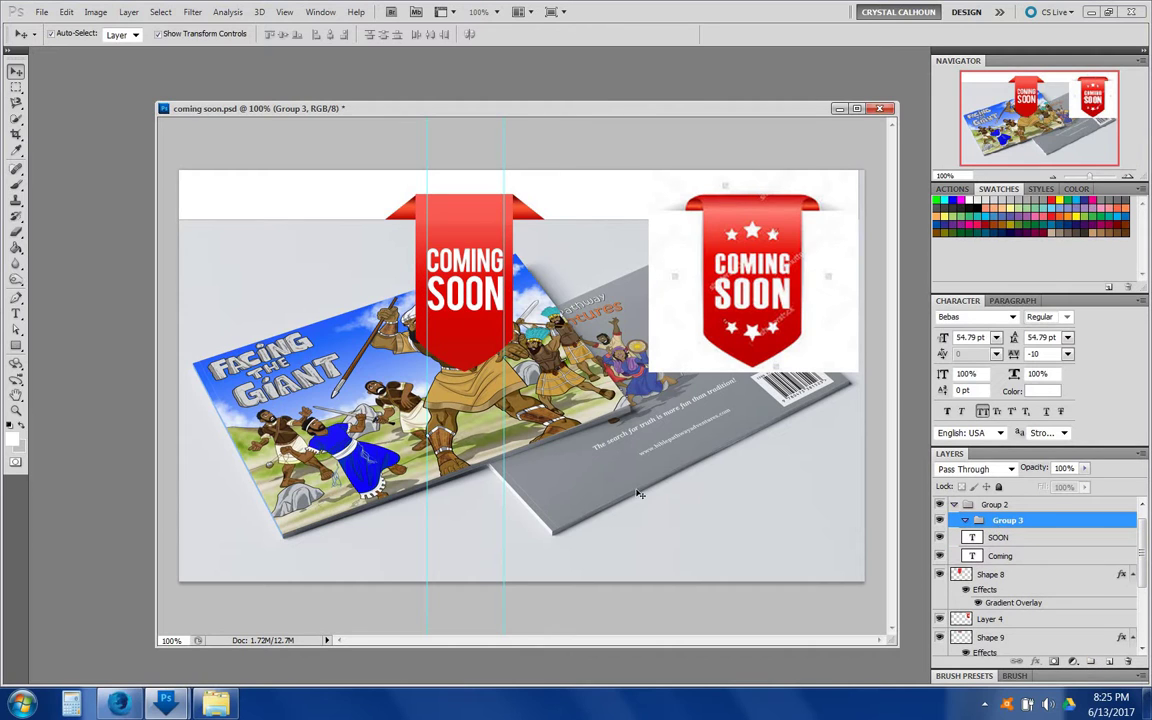
click(16, 345)
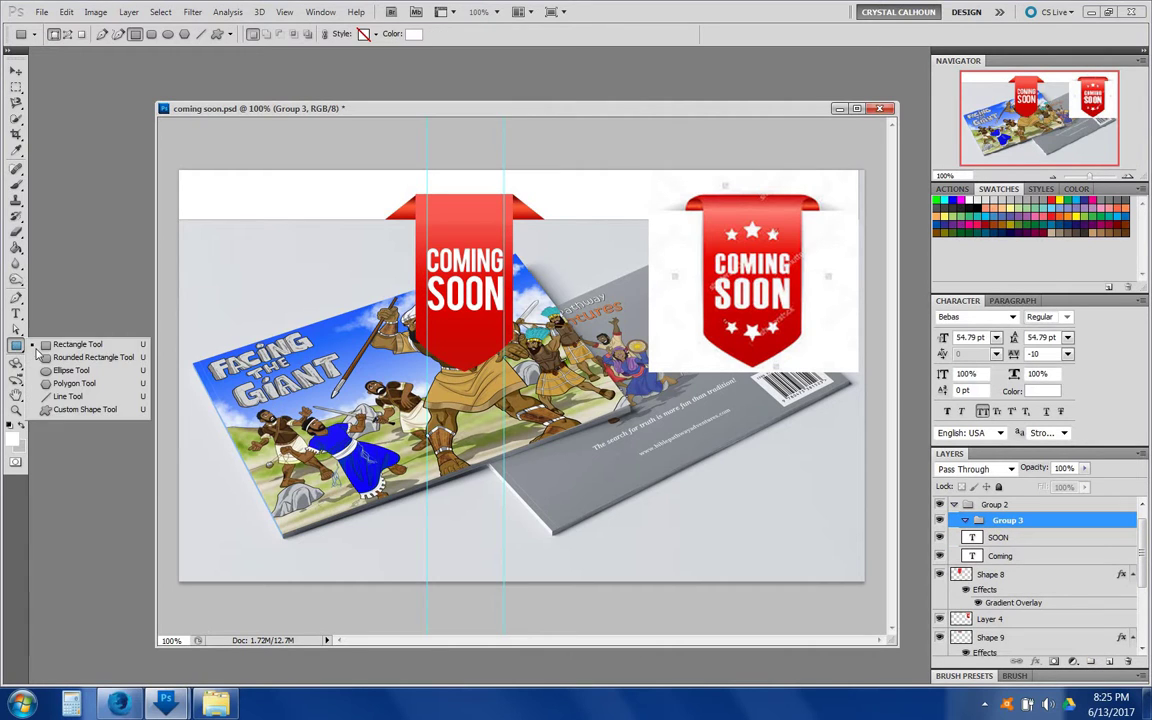
click(85, 409)
click(286, 34)
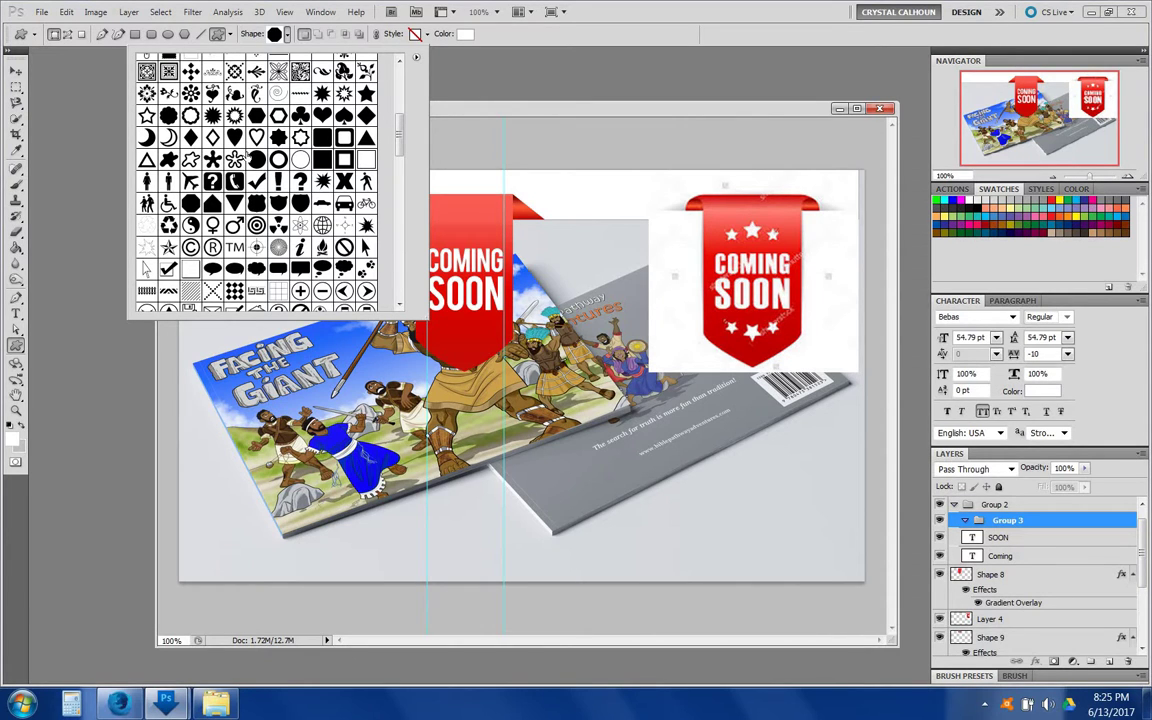
scroll(226, 148, up, 2)
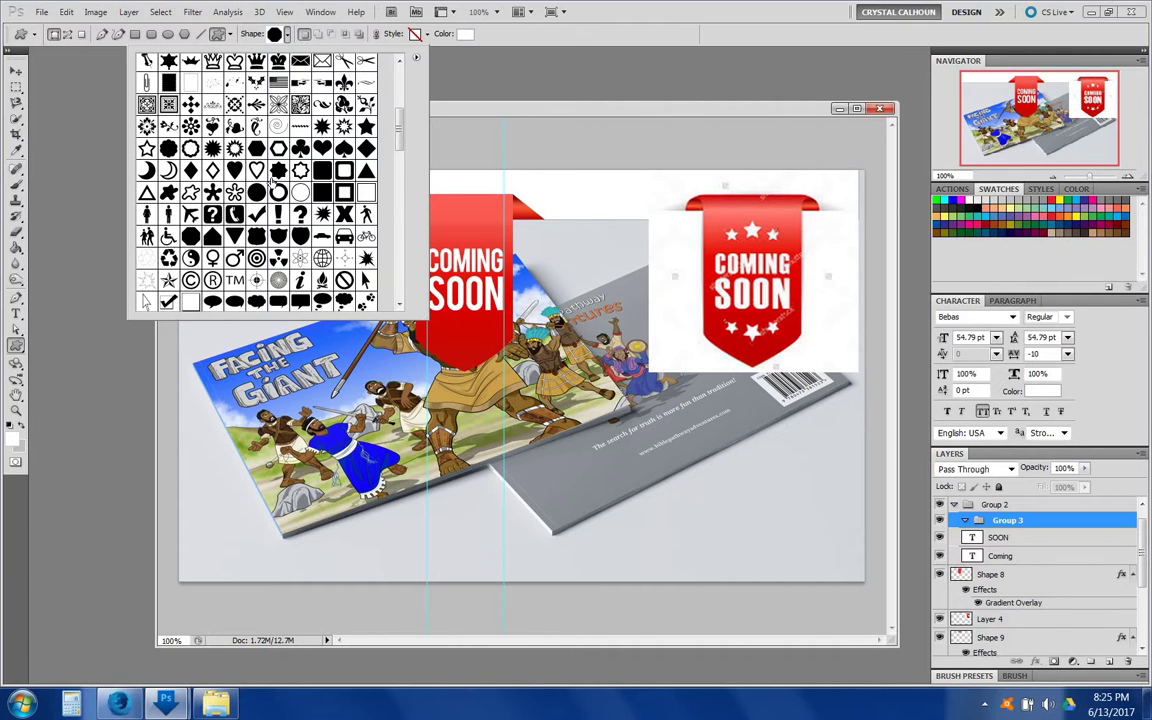
scroll(275, 170, up, 5)
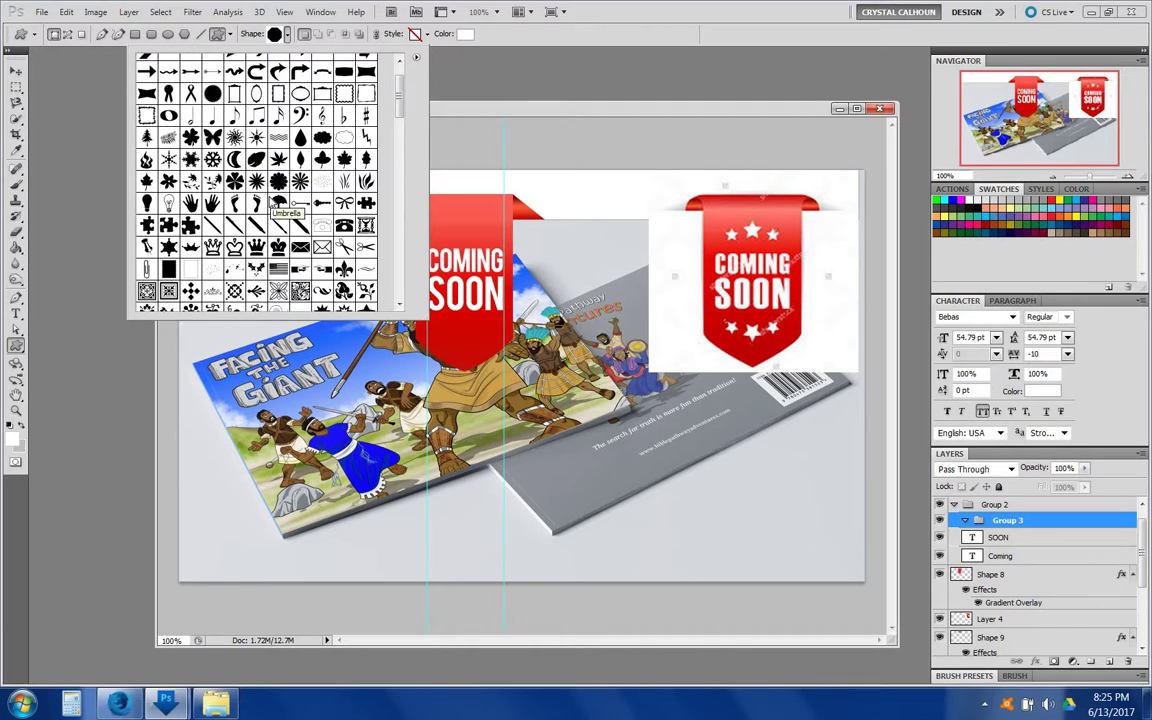
scroll(270, 180, up, 2)
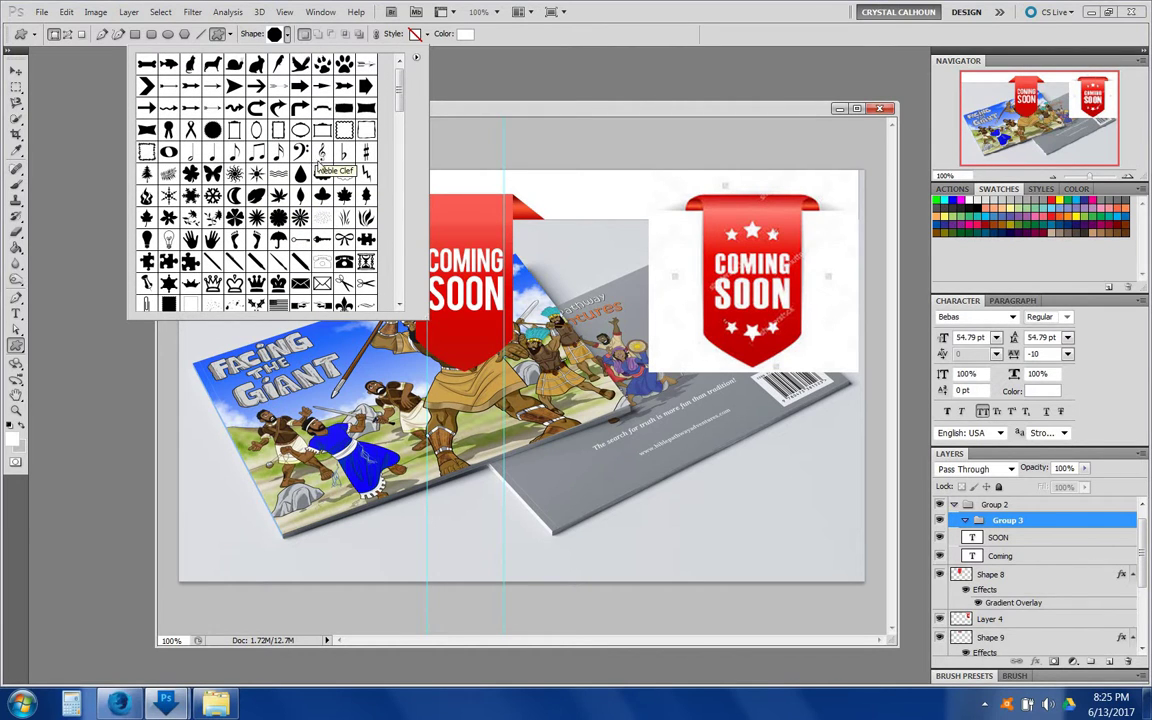
scroll(318, 158, down, 3)
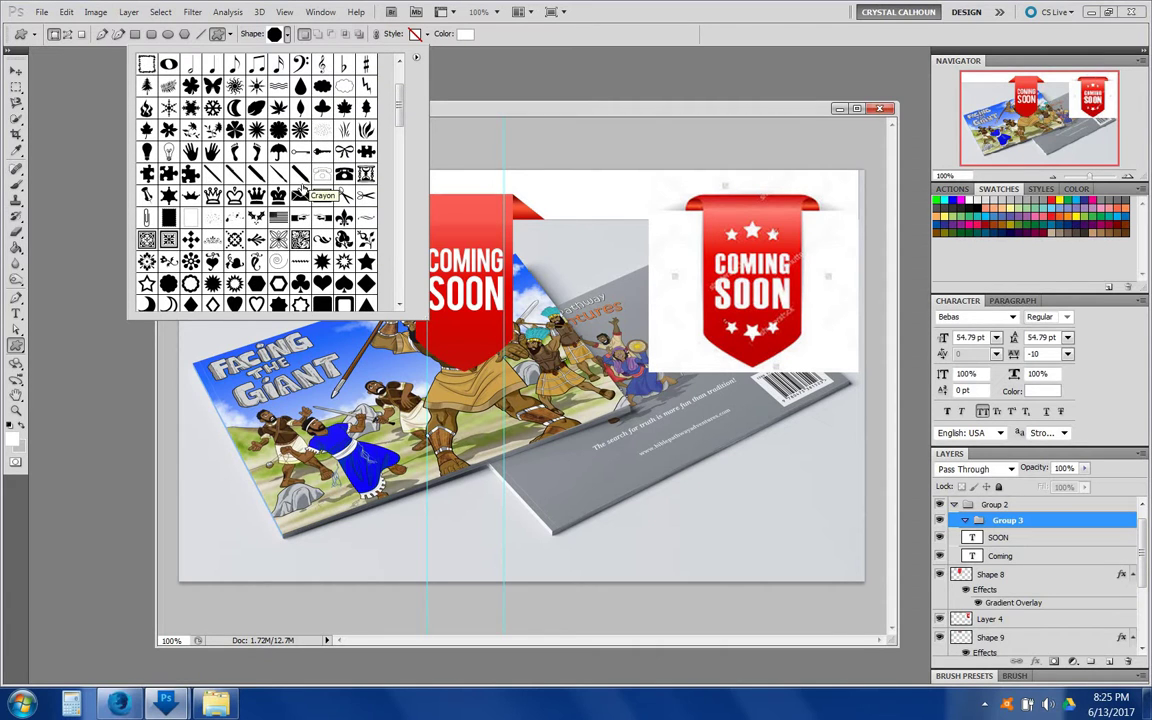
scroll(298, 185, down, 3)
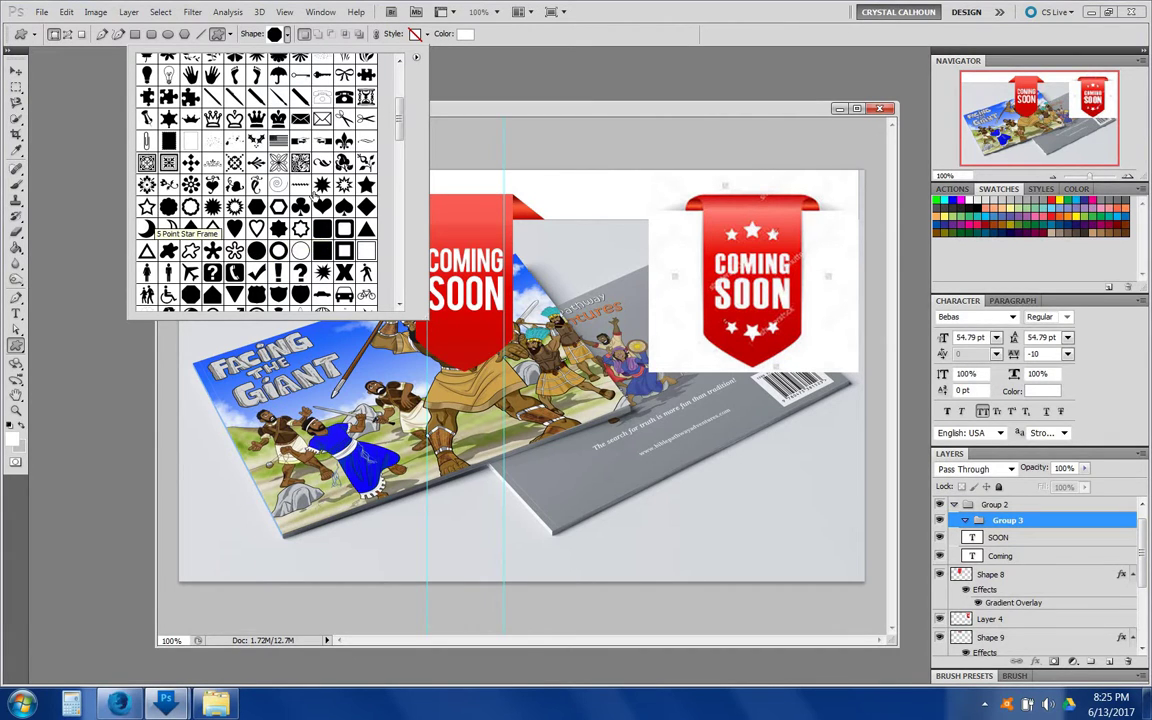
click(366, 184)
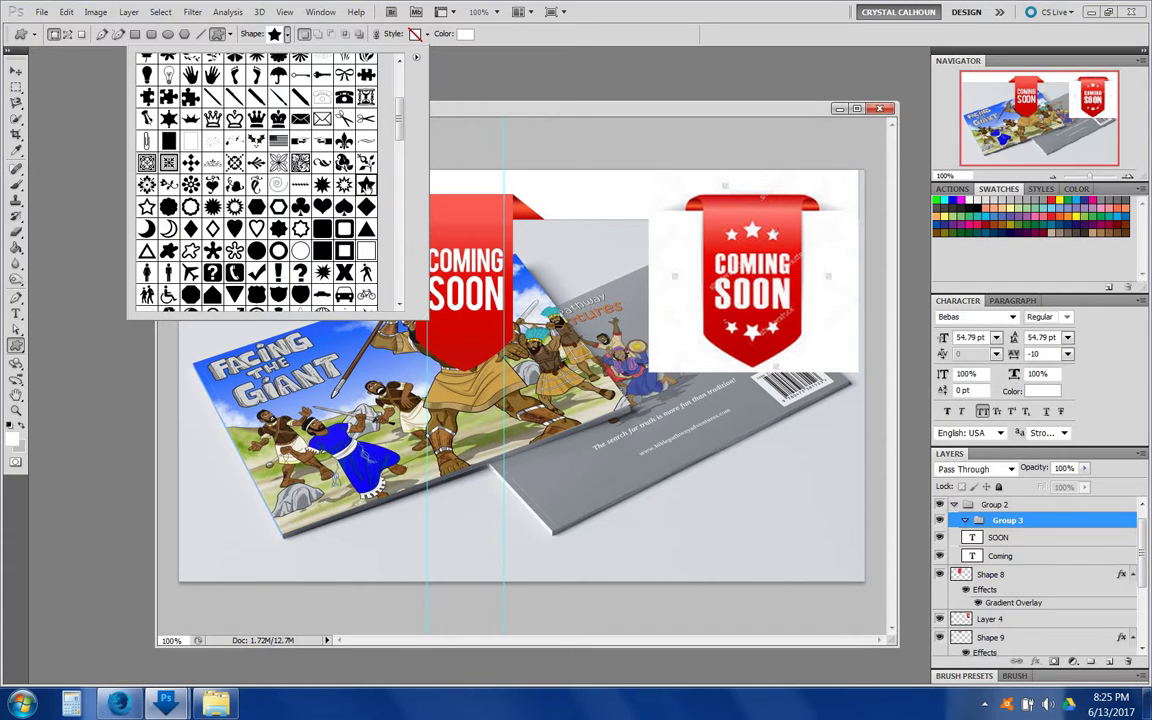
click(463, 224)
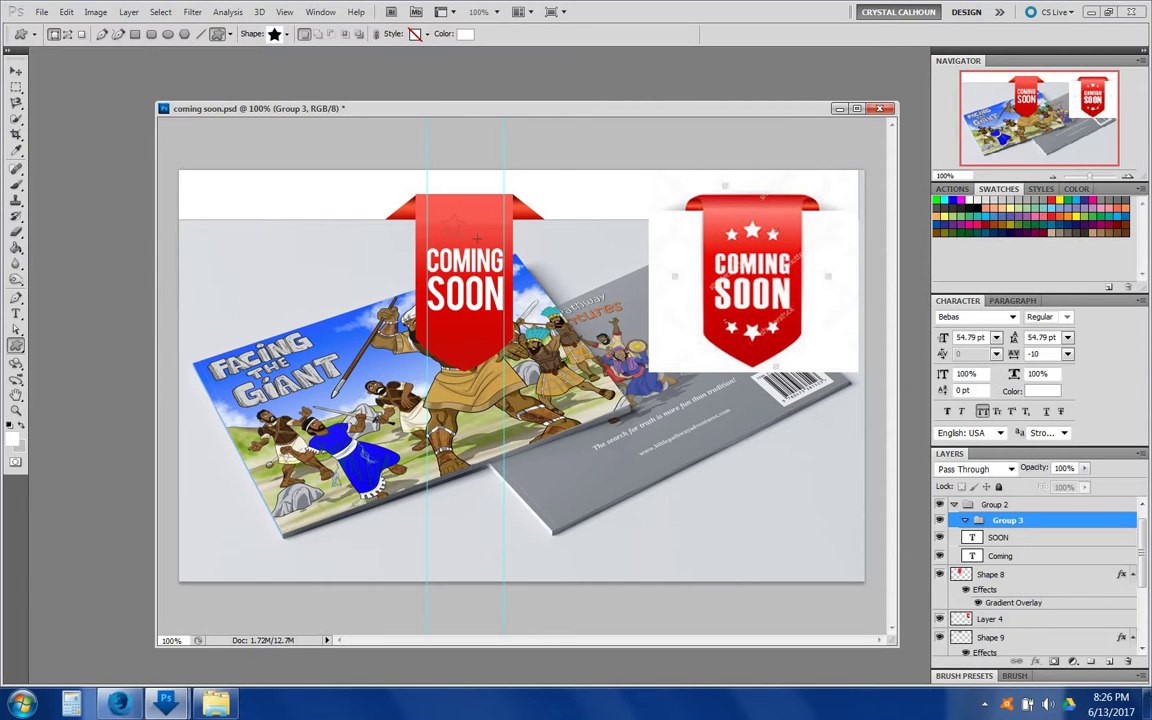
drag(441, 214, 460, 233)
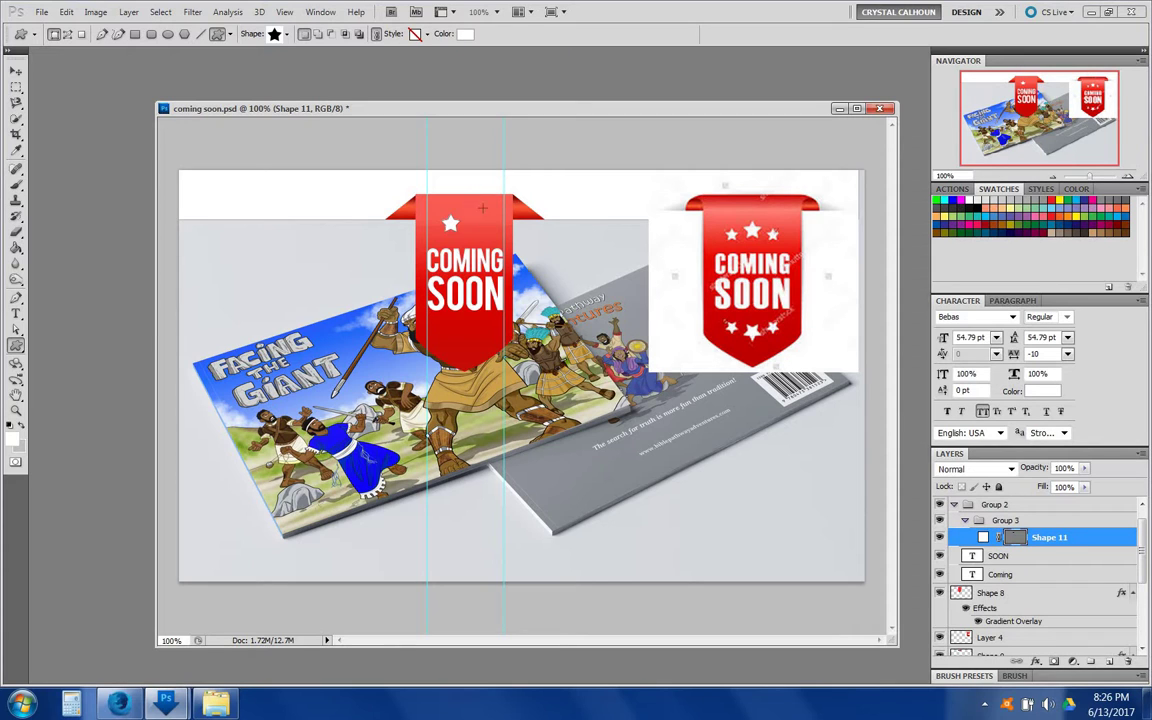
drag(499, 224, 476, 203)
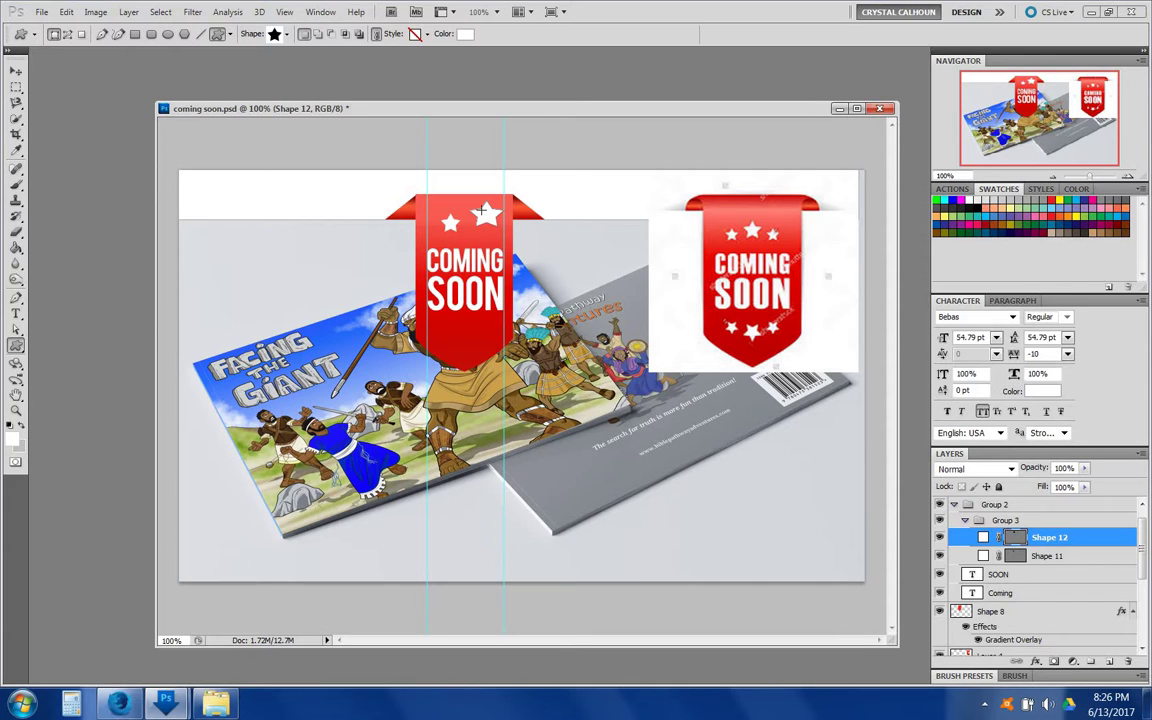
click(16, 72)
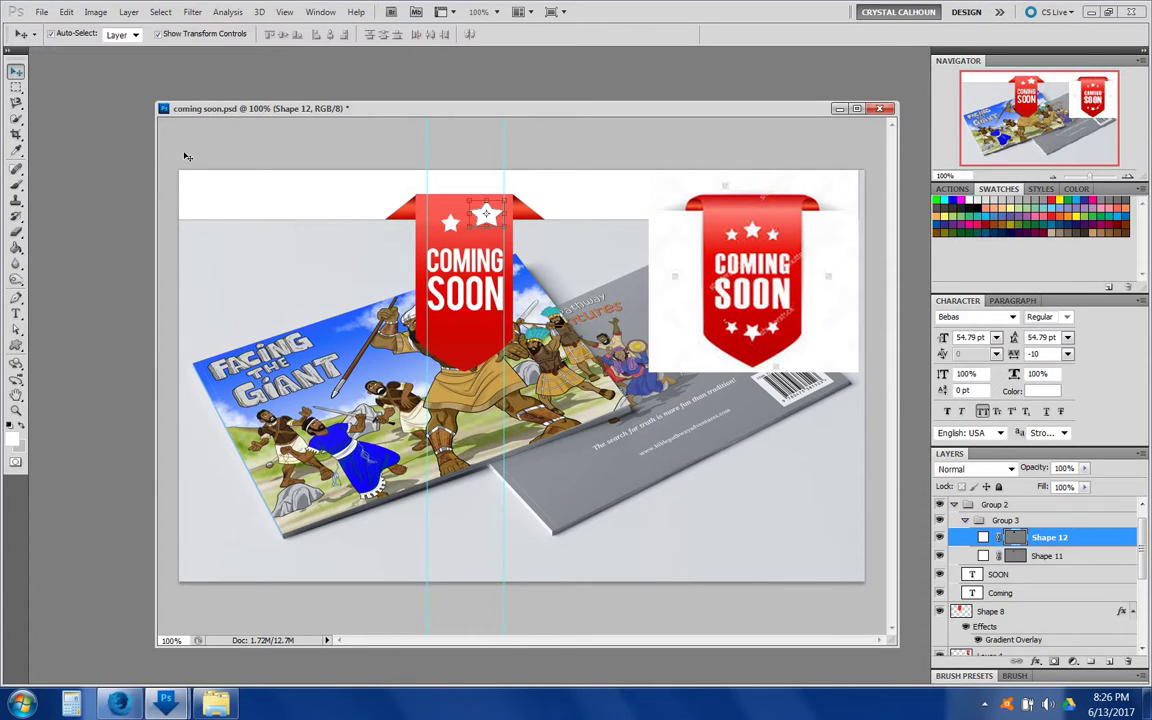
key(ctrl+e)
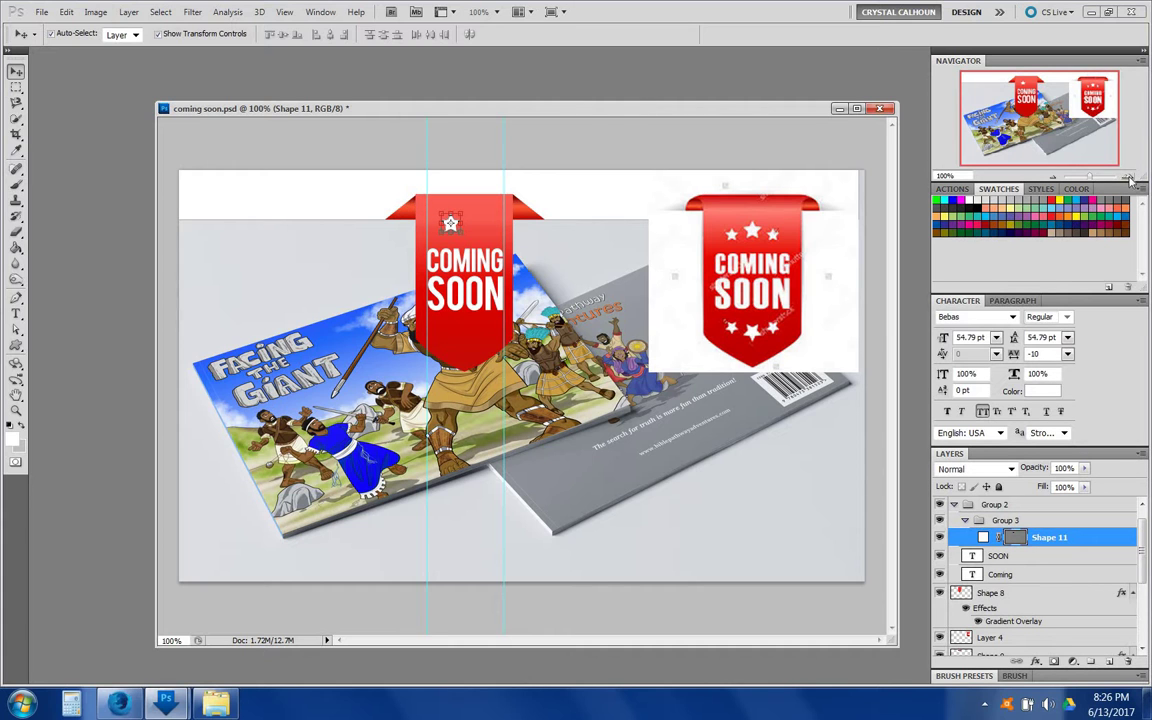
Move the star onto the ribbon's vertical centerline above the COMING lettering
key(ctrl+plus)
key(ctrl+plus)
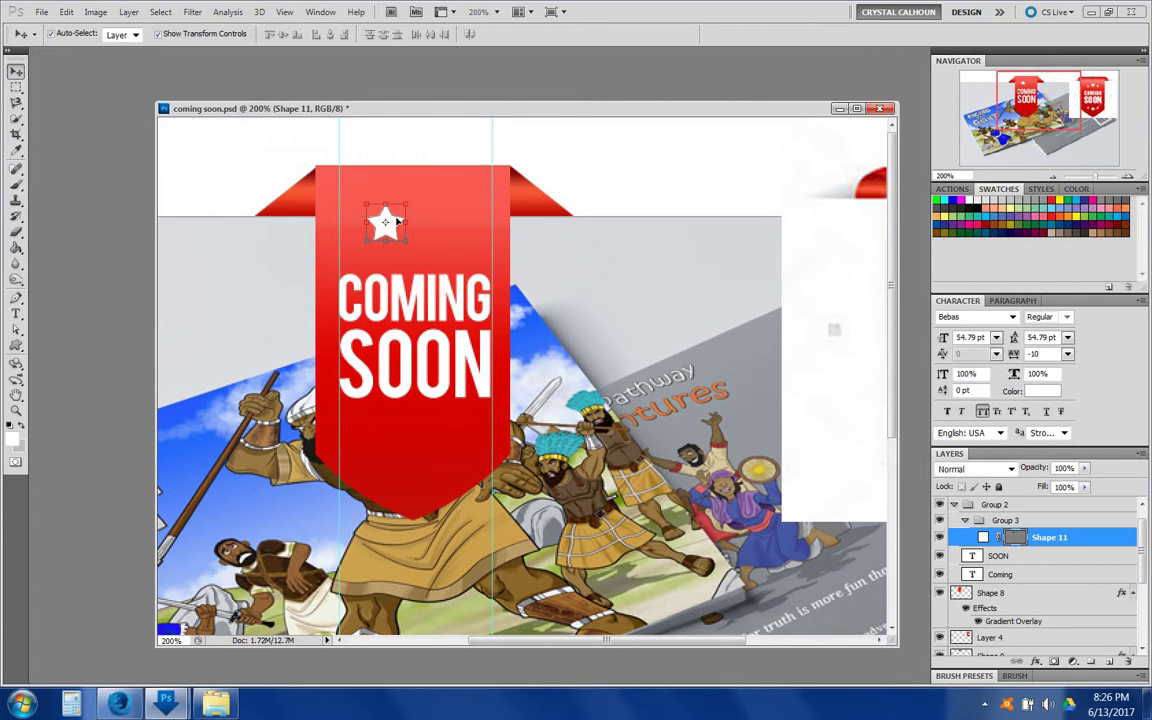
drag(396, 234, 421, 224)
Duplicate the star, place the copy slightly lower to the right of the original, and scale the copy down
drag(1085, 550, 1110, 663)
key(ctrl+t)
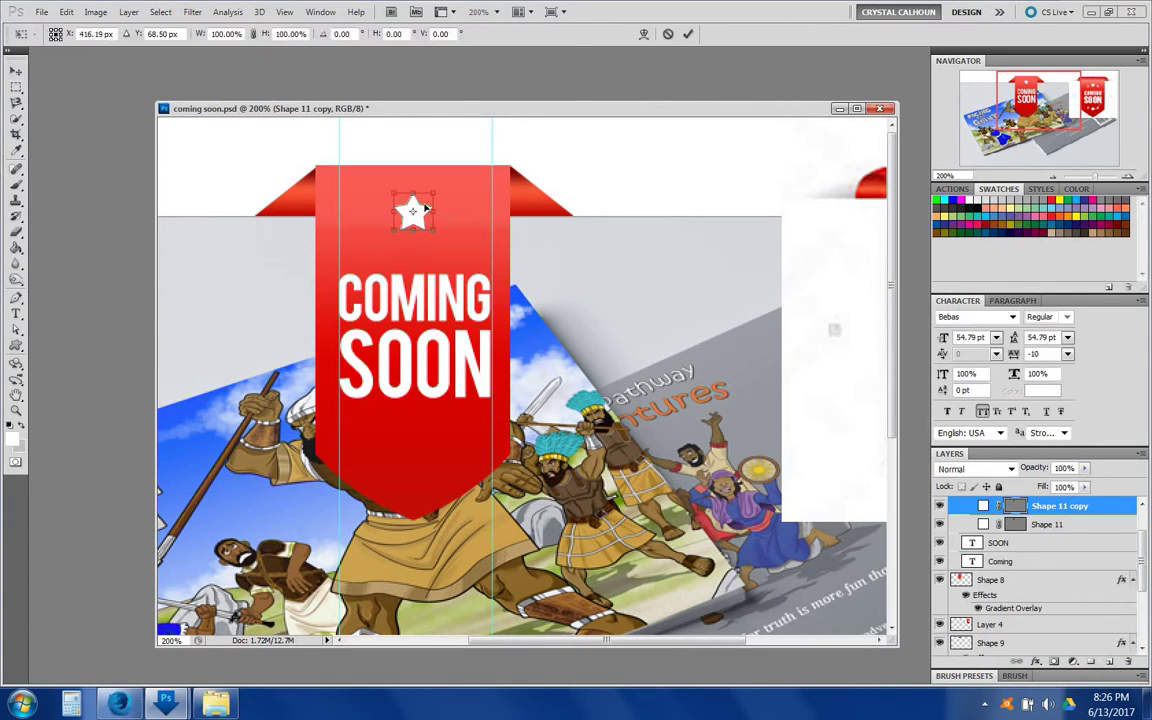
drag(424, 208, 465, 220)
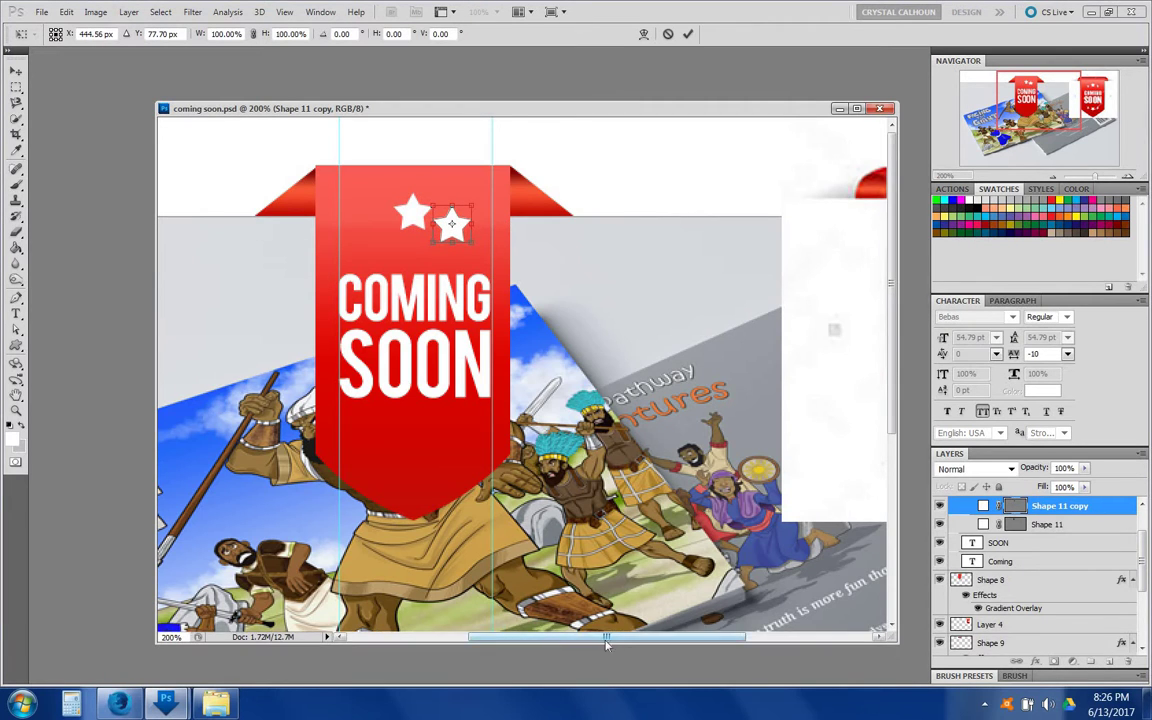
drag(547, 647, 587, 620)
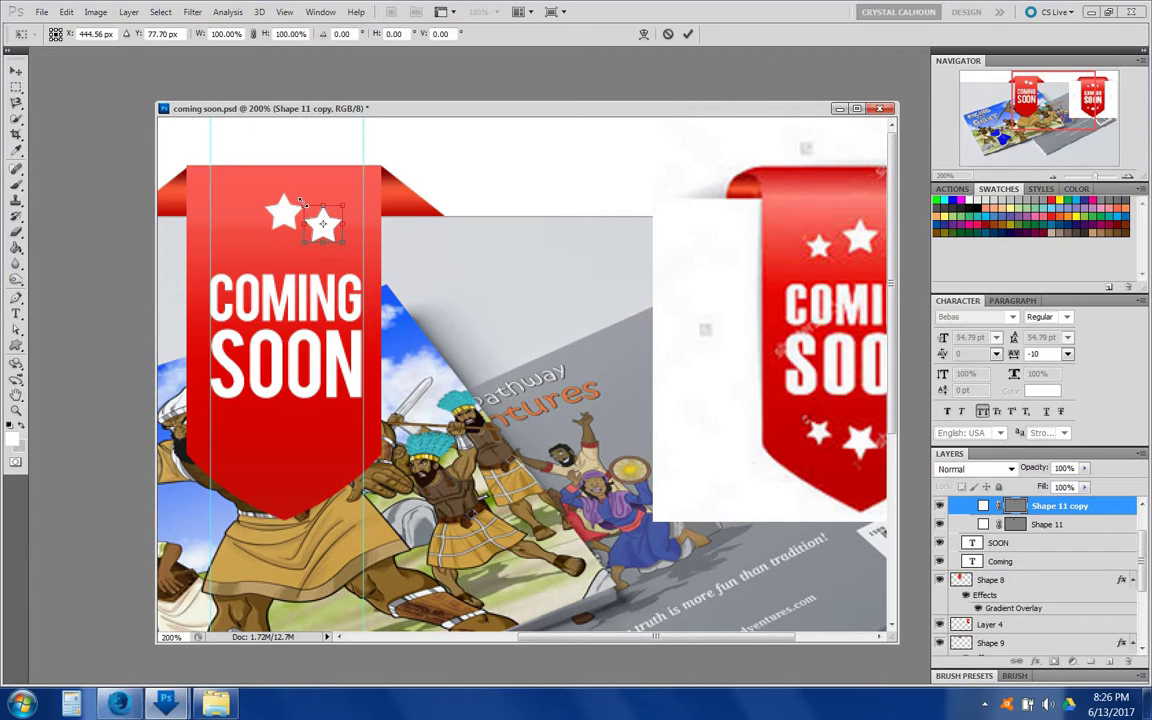
drag(300, 199, 316, 215)
key(Return)
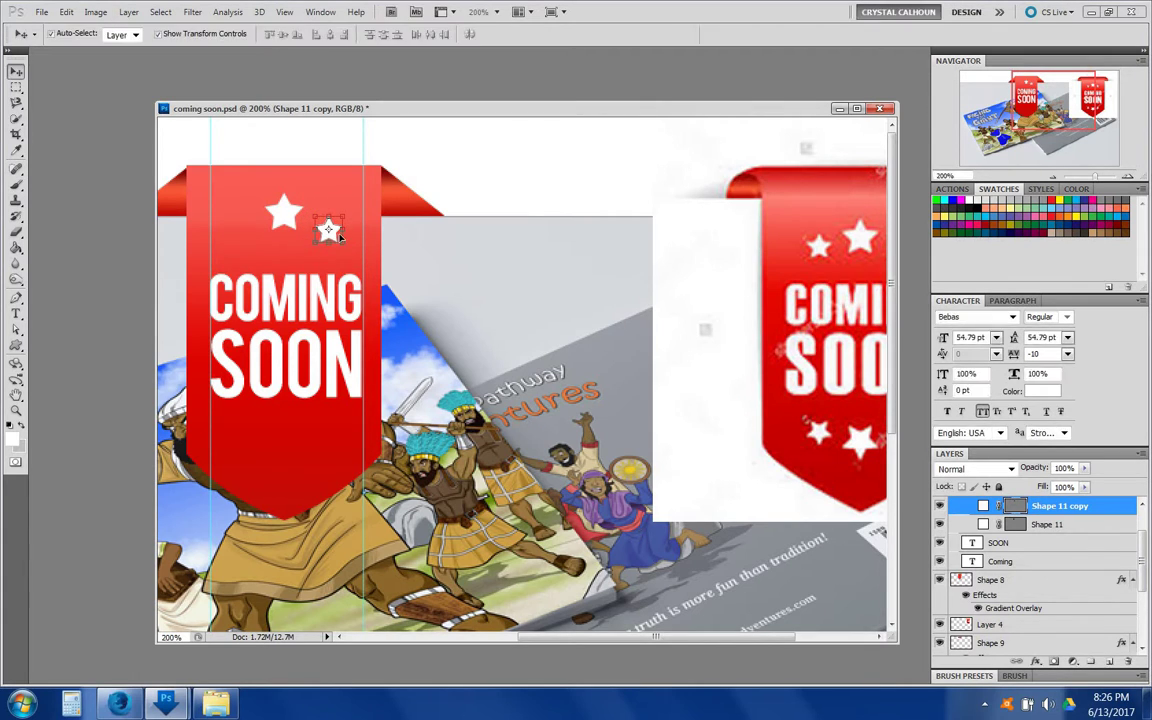
drag(338, 239, 341, 237)
Duplicate the small star to the left side of the large one and distribute the three stars by their horizontal centers
drag(1111, 515, 1091, 661)
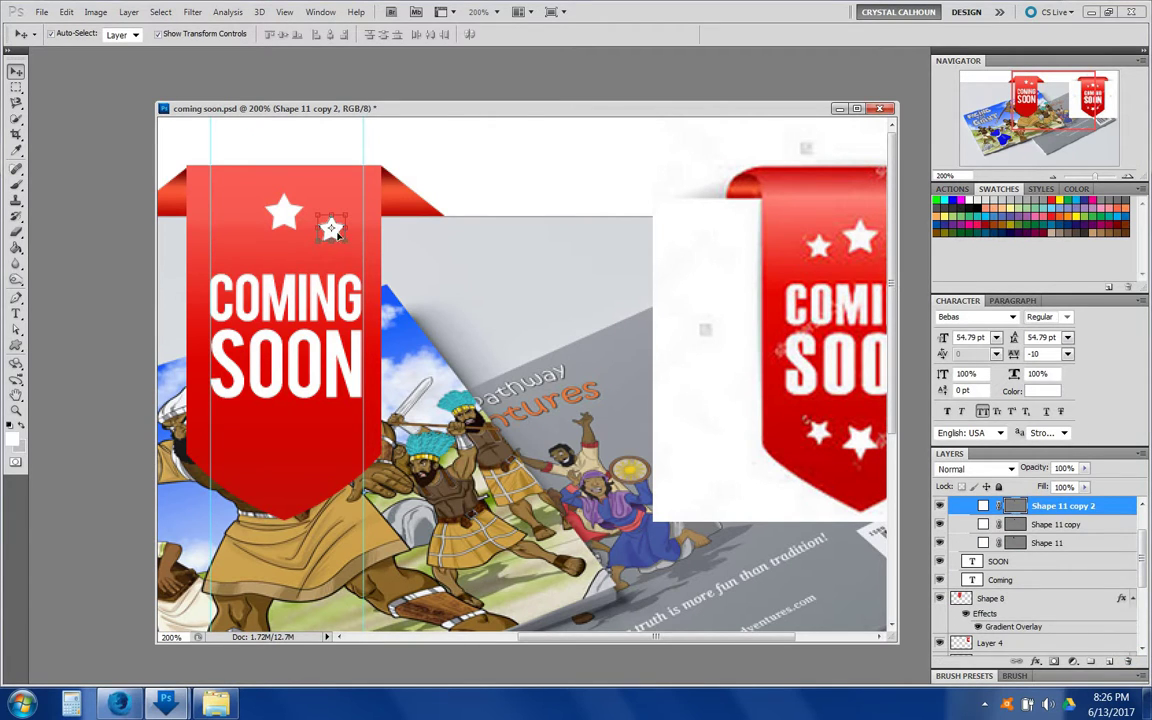
drag(337, 234, 246, 238)
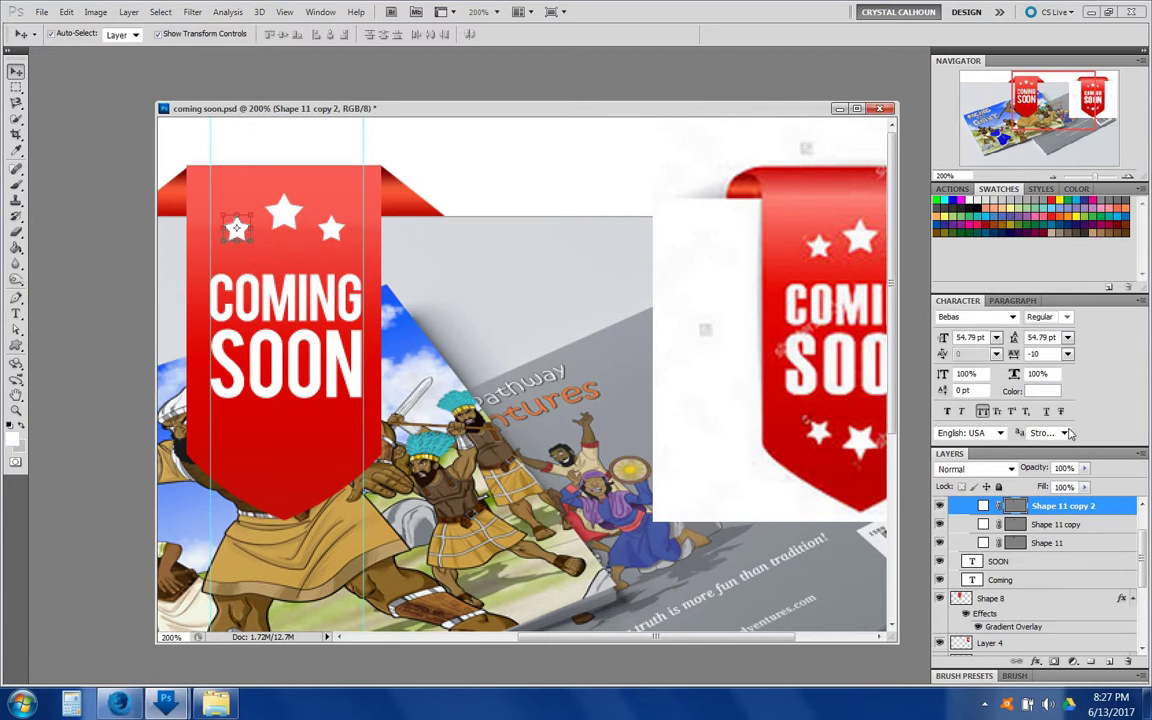
shift+click(1058, 525)
shift+click(1055, 540)
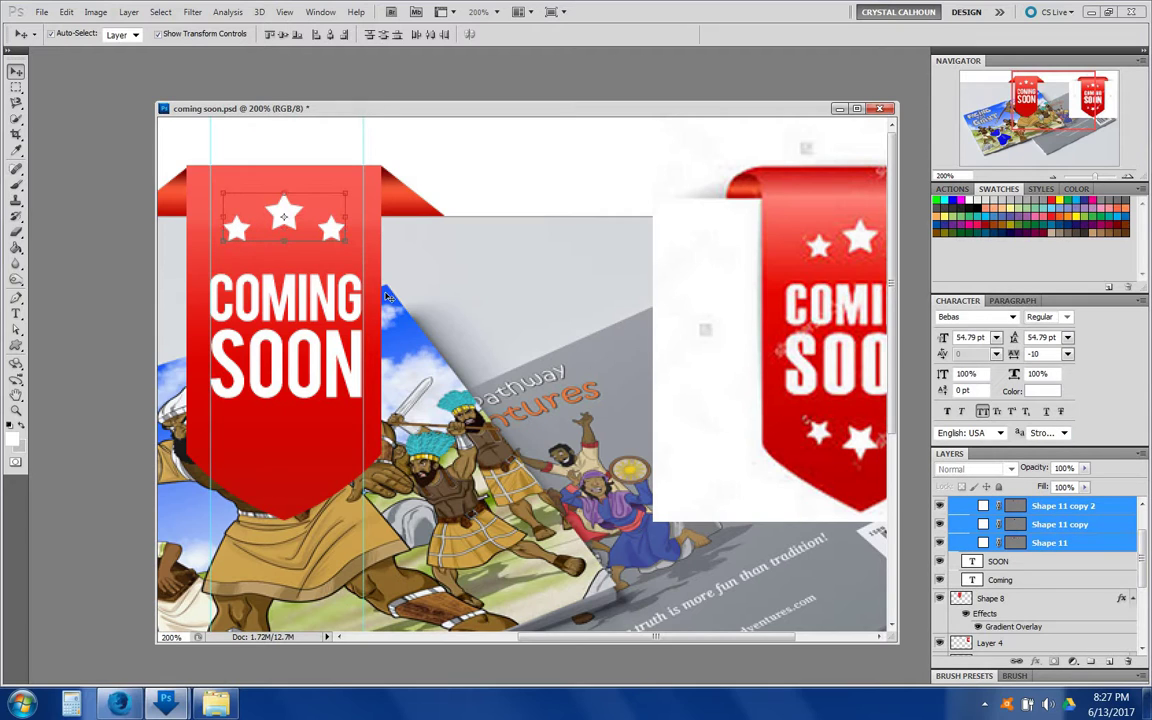
click(430, 35)
click(431, 38)
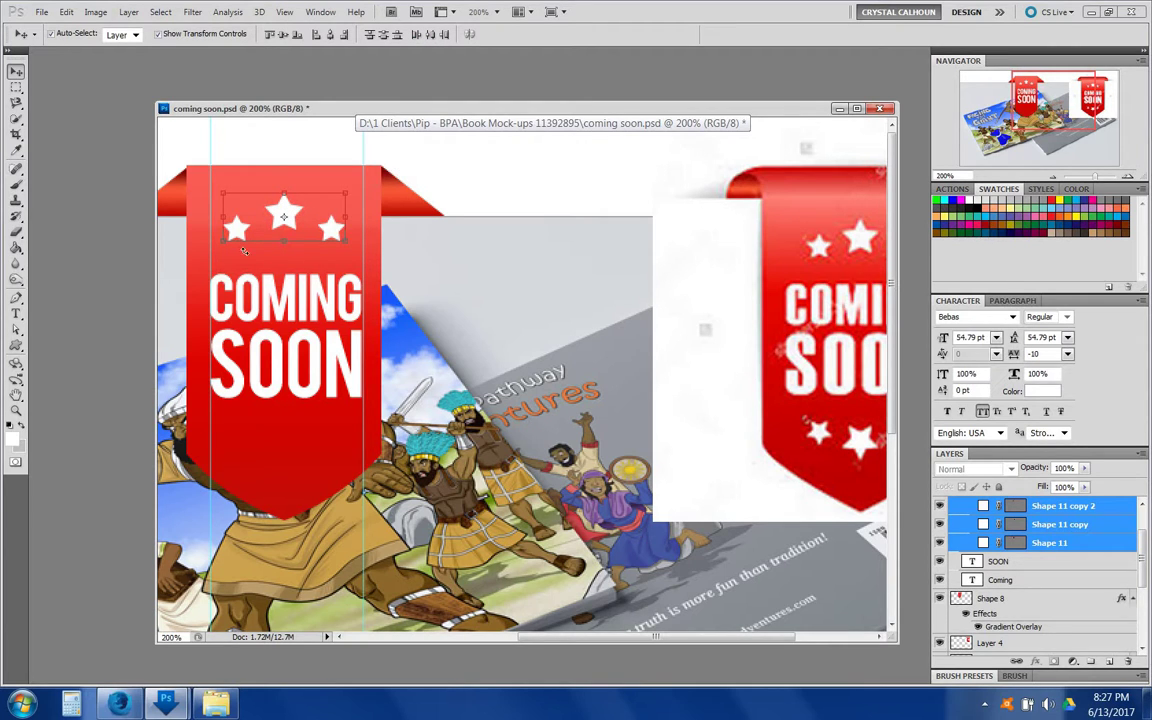
click(1088, 506)
shift+click(1076, 543)
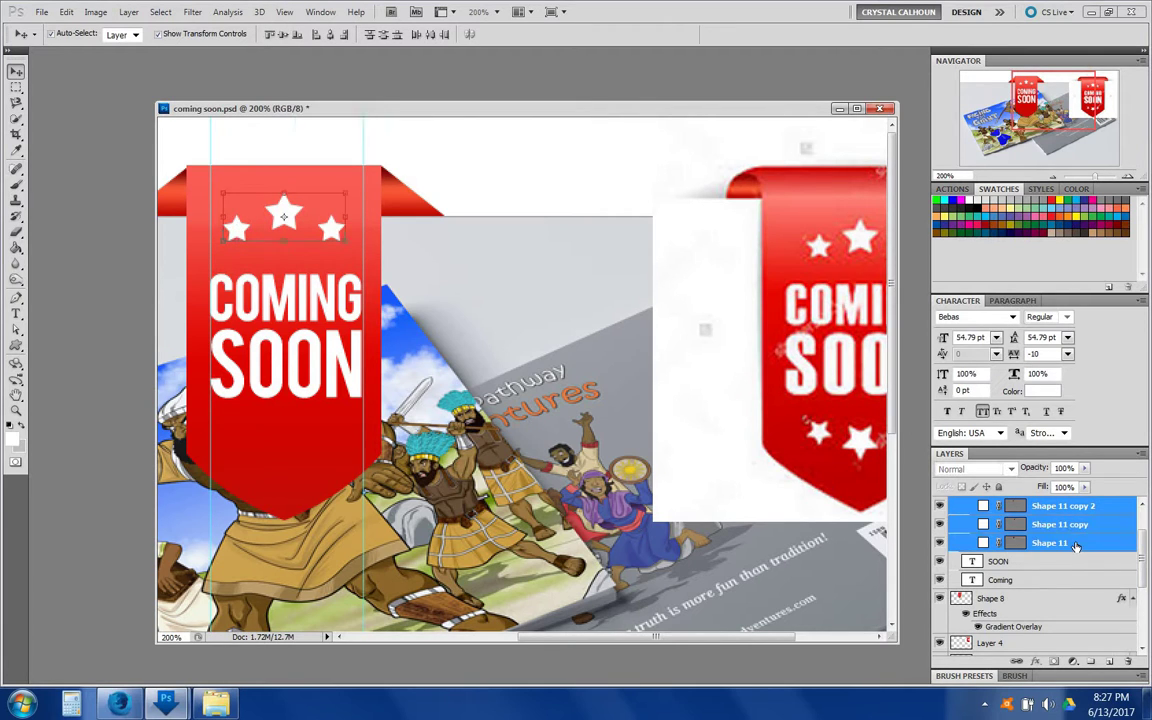
click(1076, 540)
click(1075, 525)
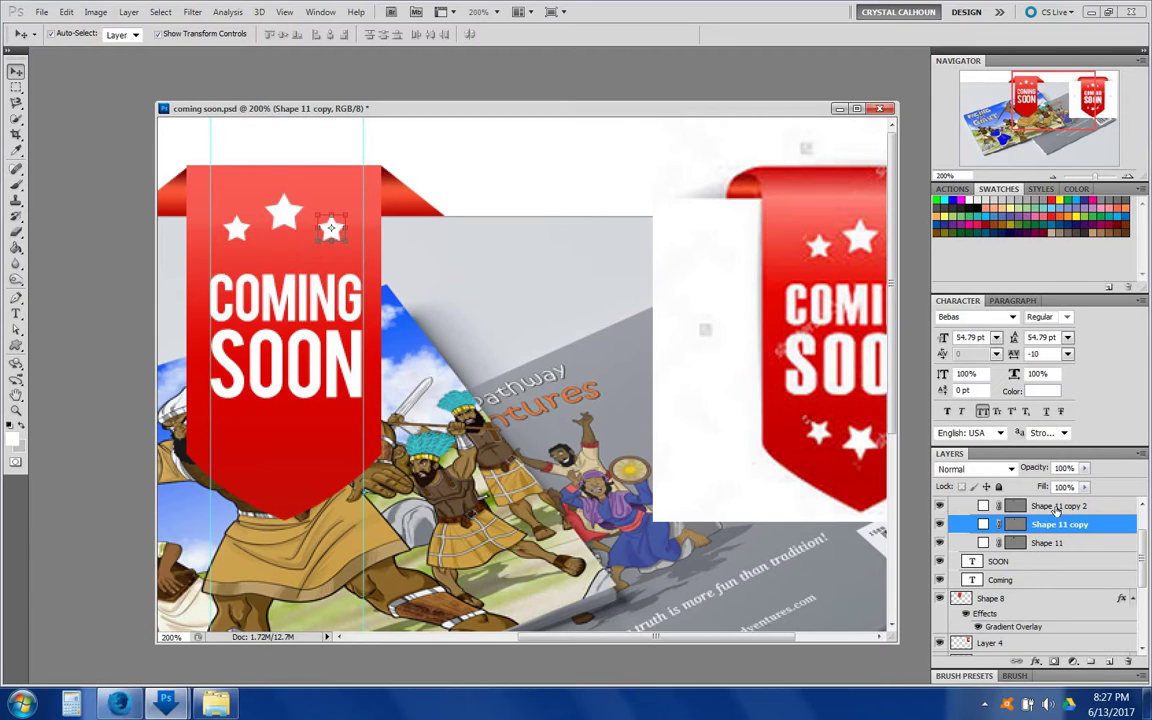
shift+click(1055, 507)
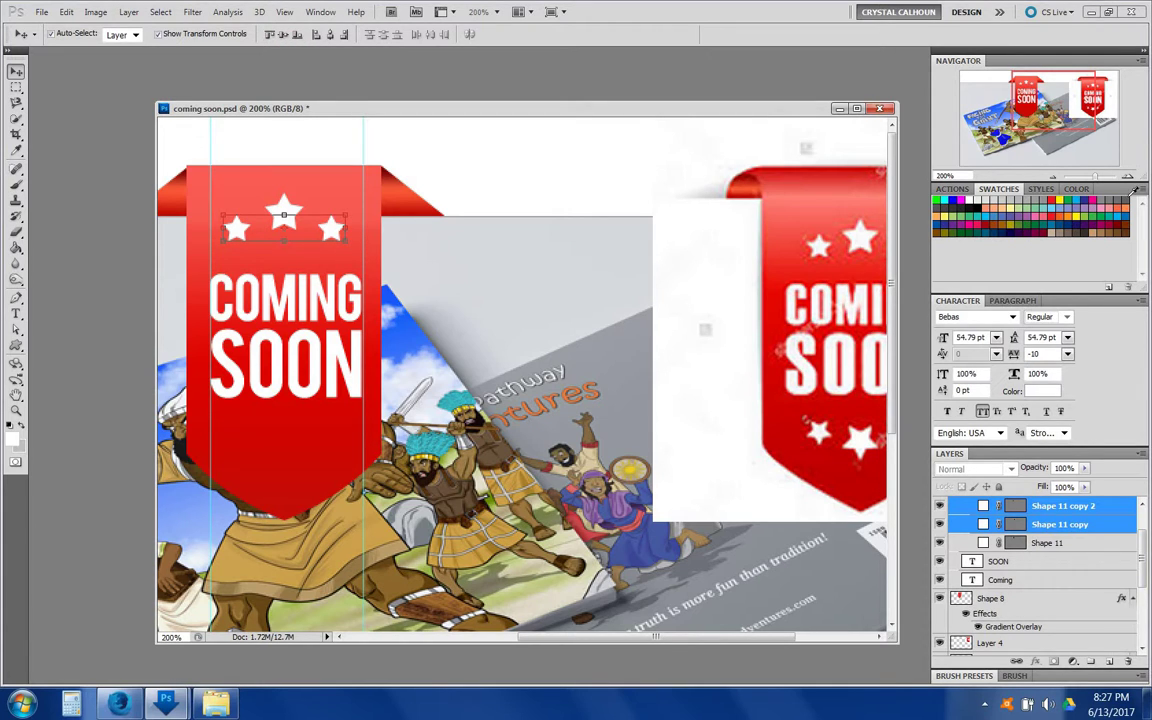
Rename the layer group holding the three stars to "starts"
scroll(1064, 519, up, 2)
click(1006, 523)
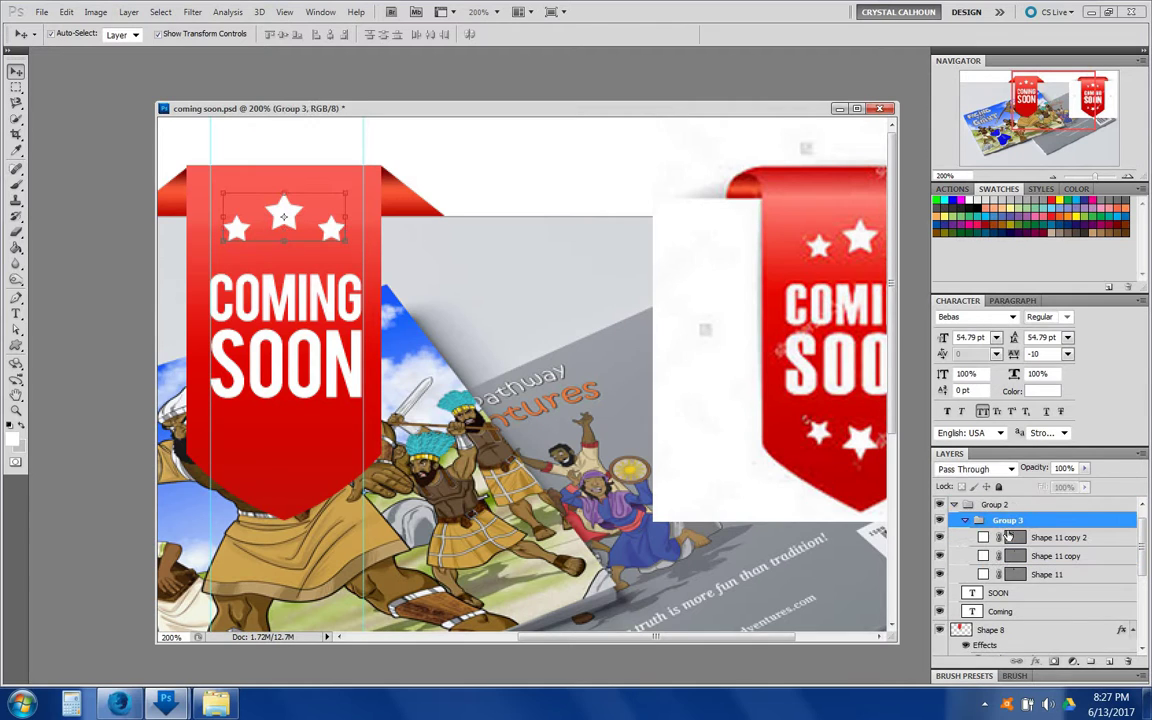
double_click(1007, 521)
text(starts)
key(Return)
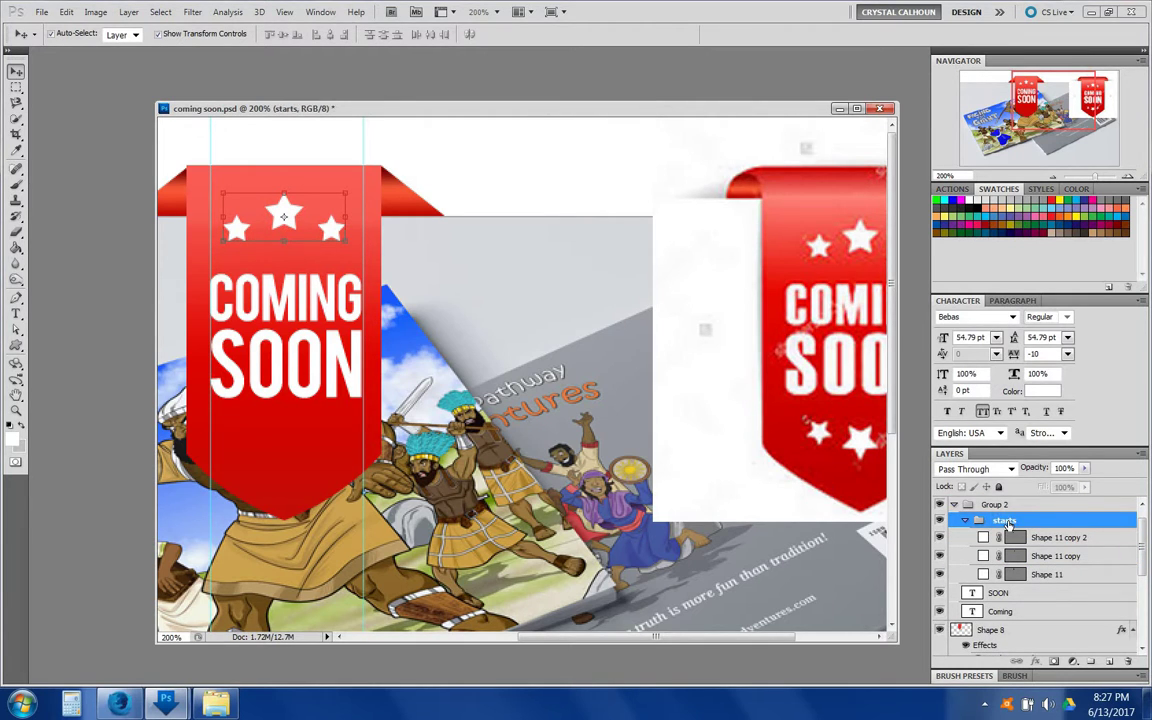
Rename the star group to "stars" and collapse it
double_click(1008, 521)
text(stars)
key(Return)
click(964, 521)
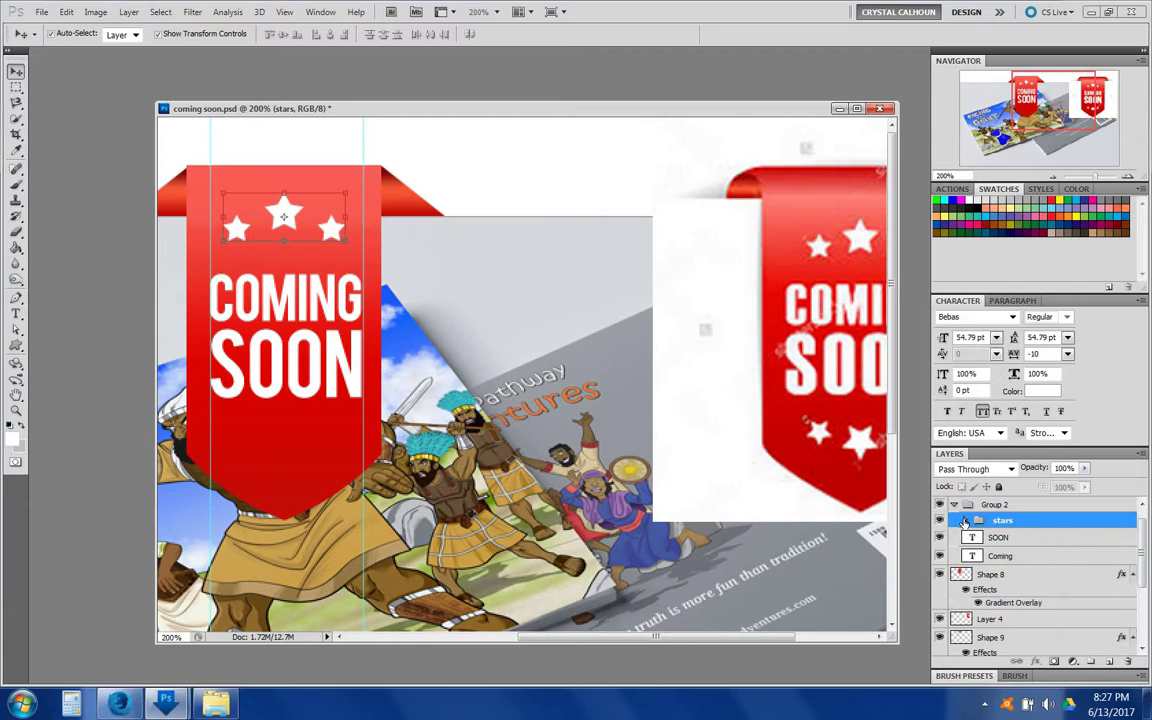
Duplicate the stars group and move the copy straight down onto the ribbon below the SOON lettering
key(ctrl+t)
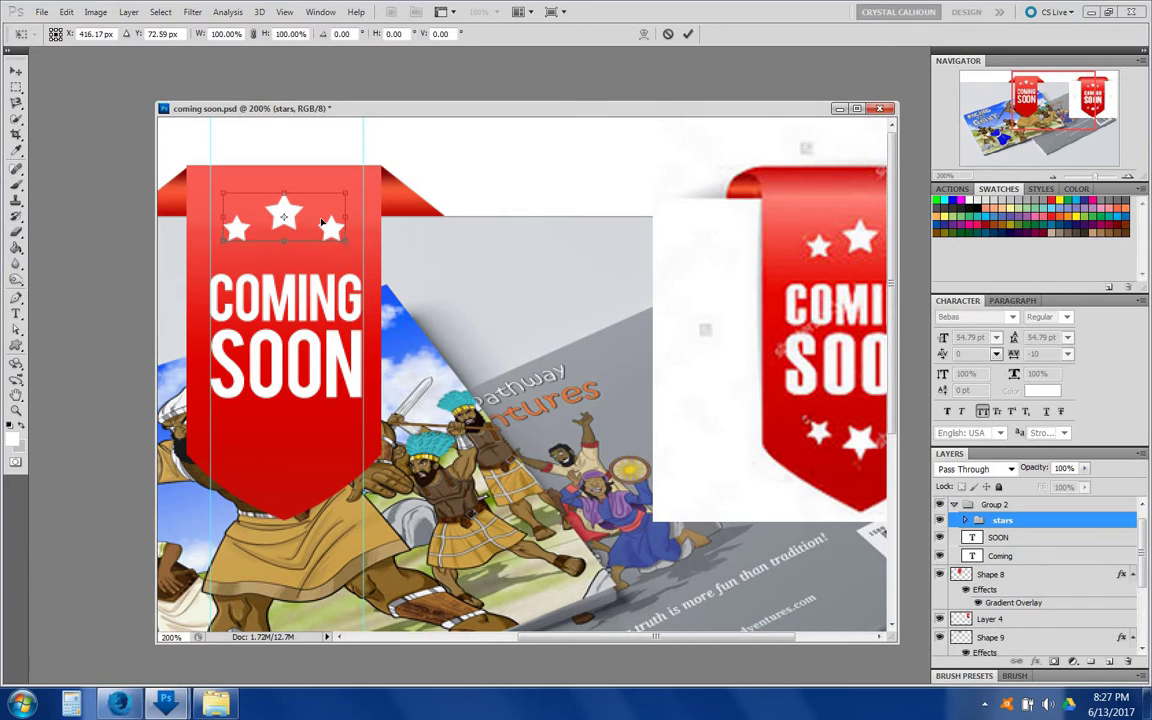
key(Return)
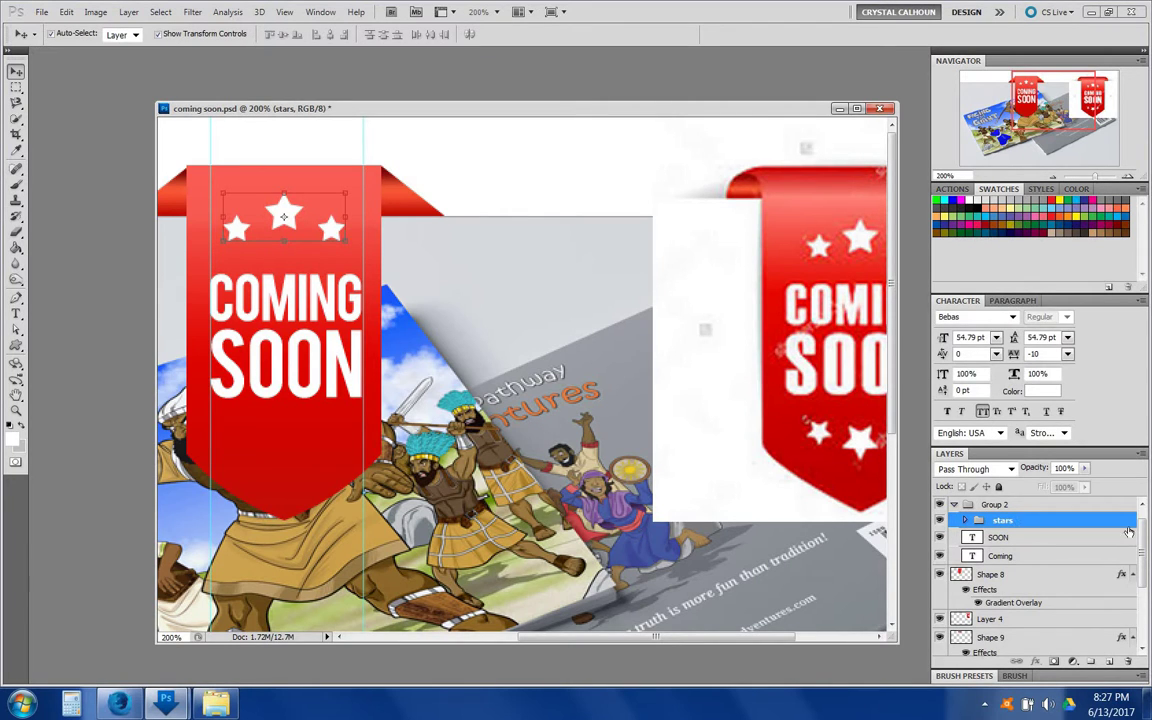
drag(990, 522, 1109, 661)
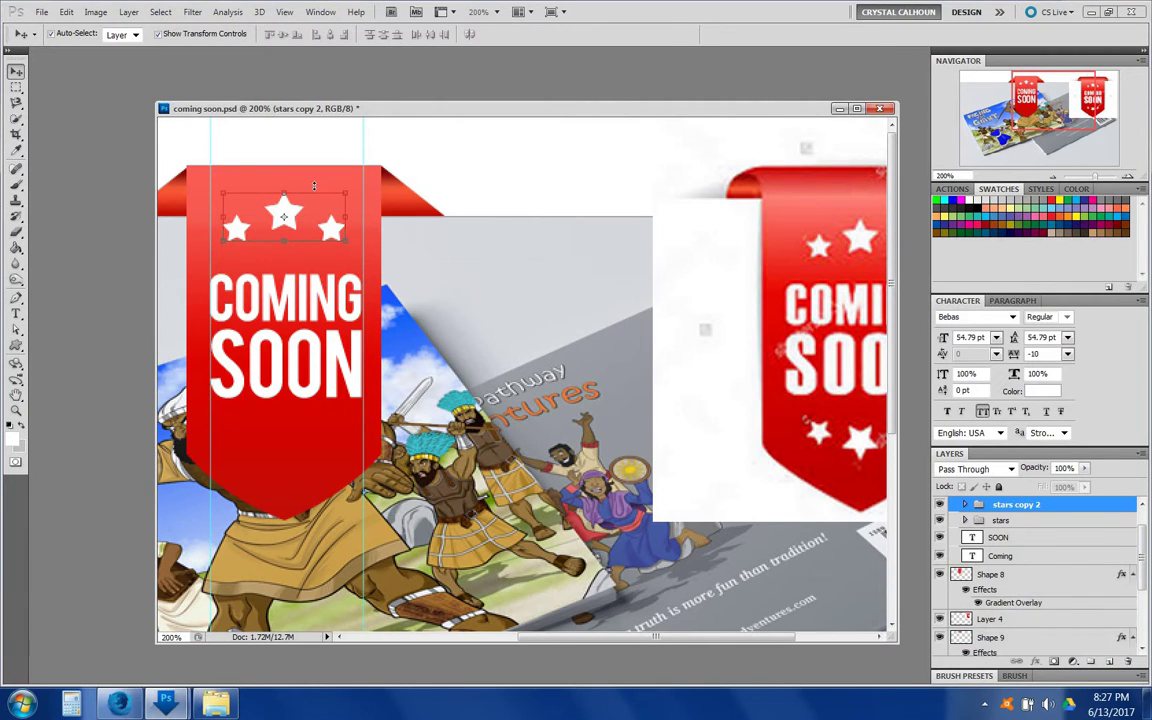
key(ctrl+t)
drag(294, 203, 295, 448)
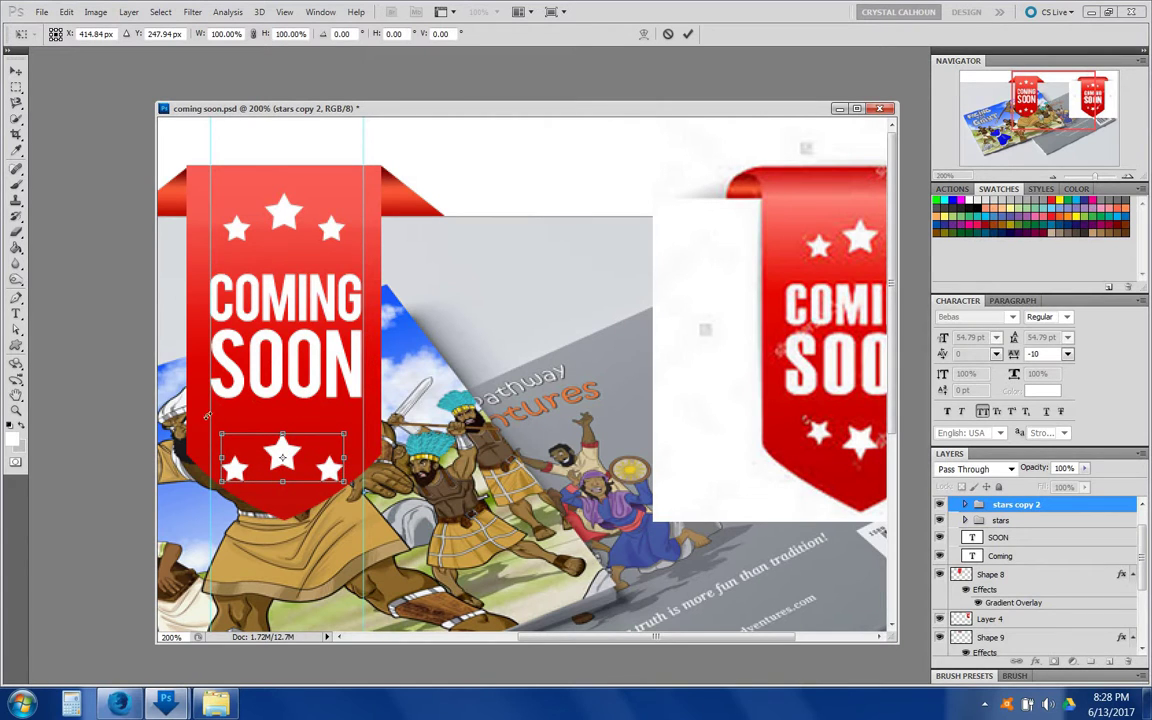
Rotate the copied star row below SOON by 180 degrees and move it slightly down to about X 417, Y 253 px
drag(208, 414, 339, 485)
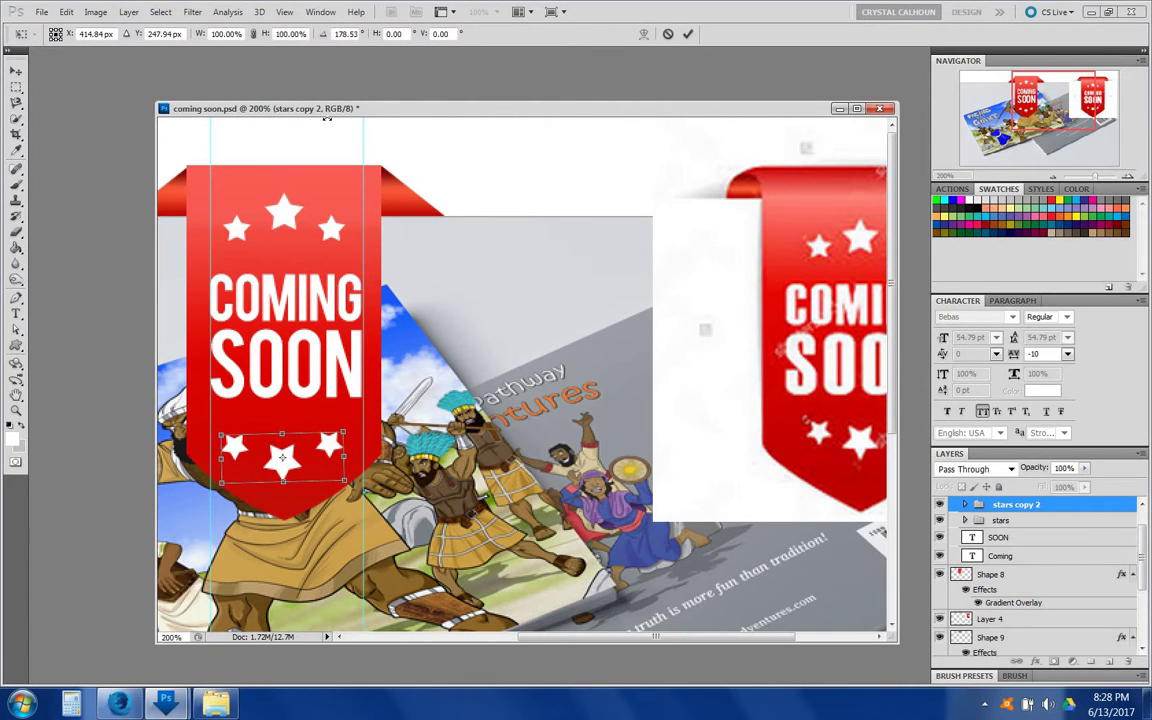
click(347, 34)
key(BackSpace)
key(BackSpace)
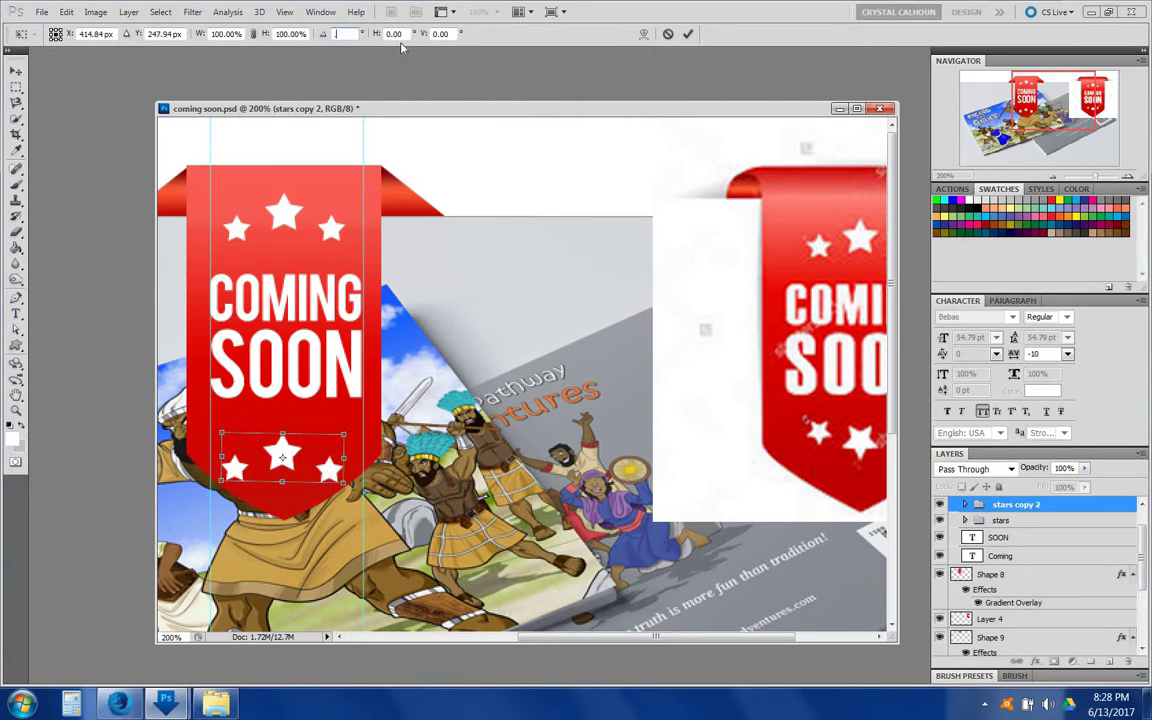
text(180)
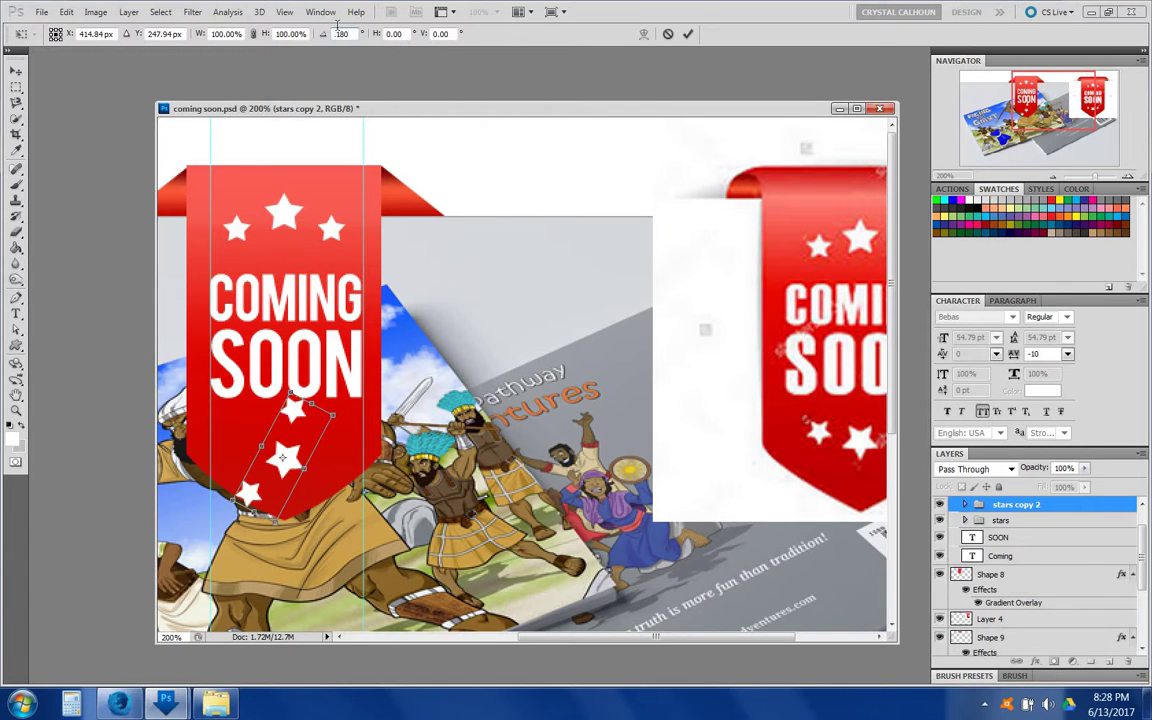
key(Return)
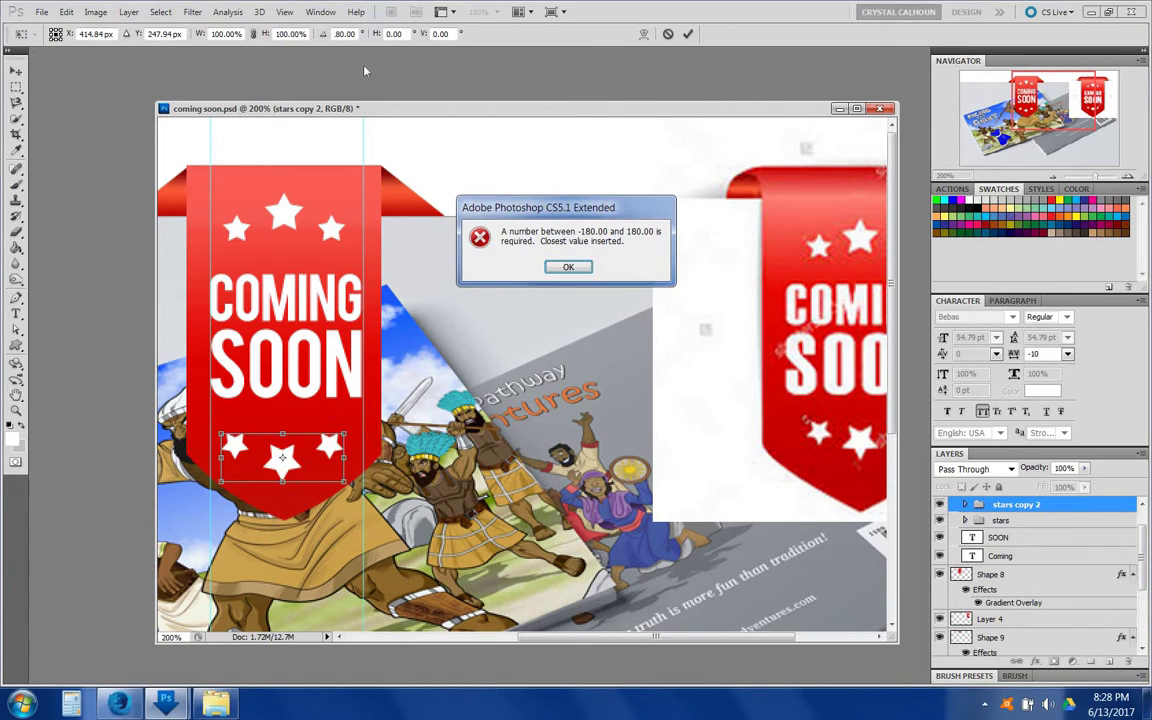
click(579, 268)
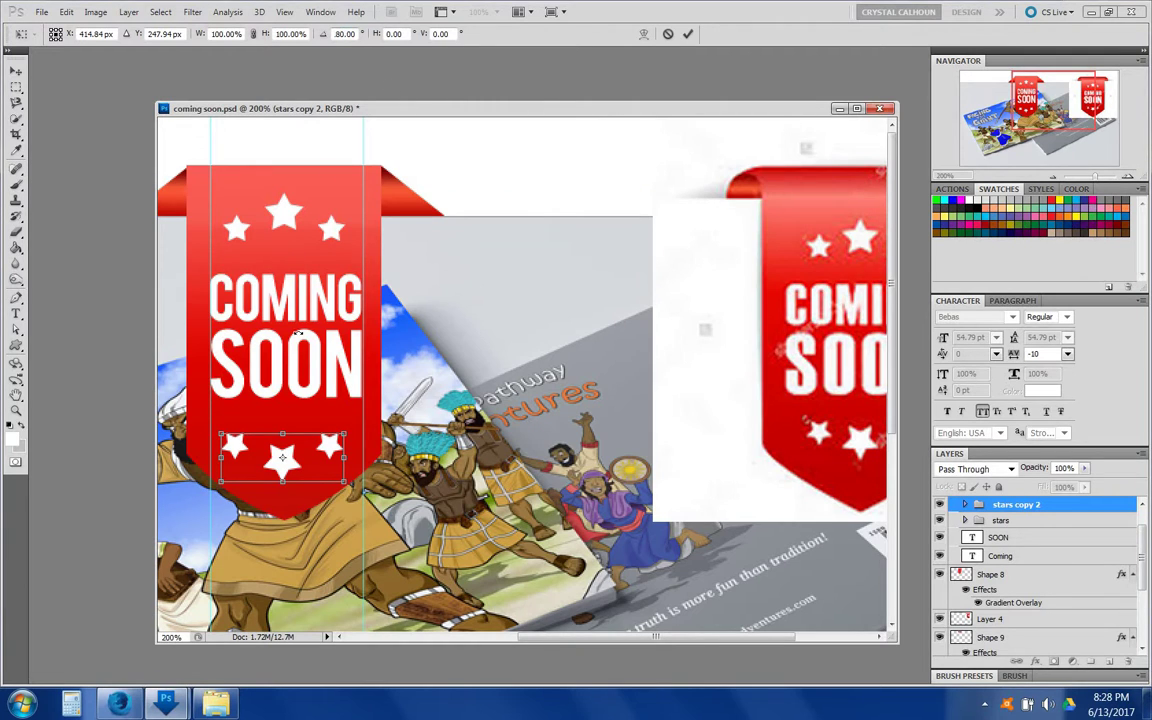
drag(279, 470, 281, 478)
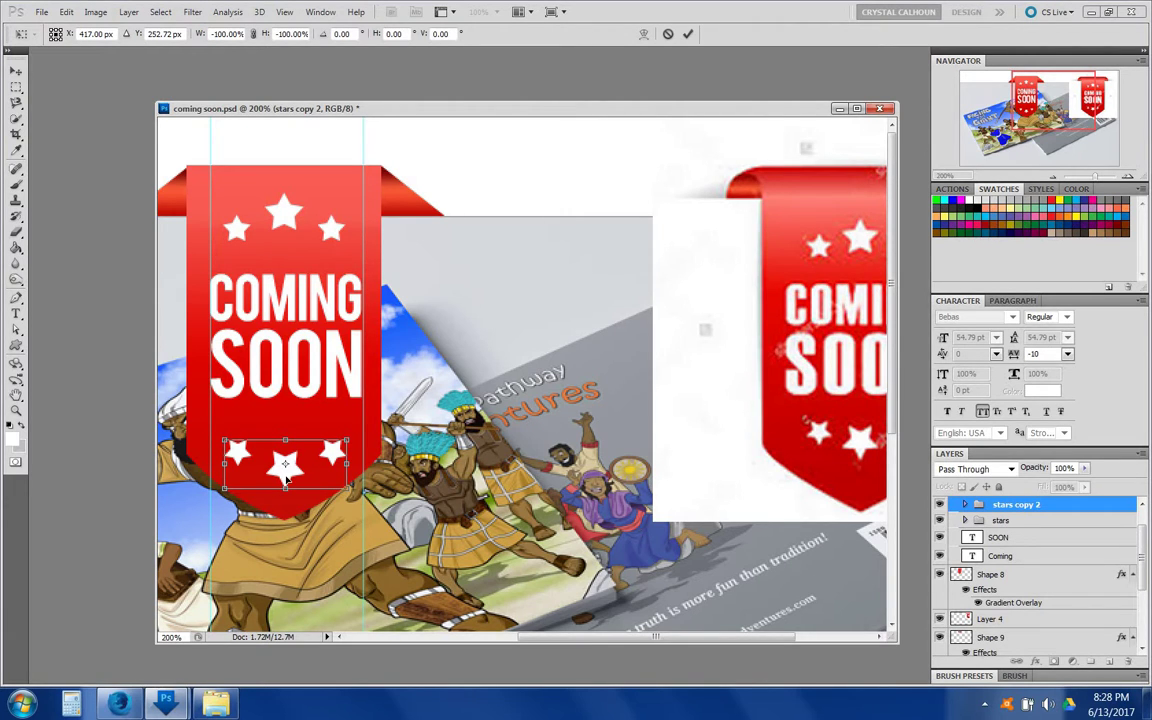
key(Return)
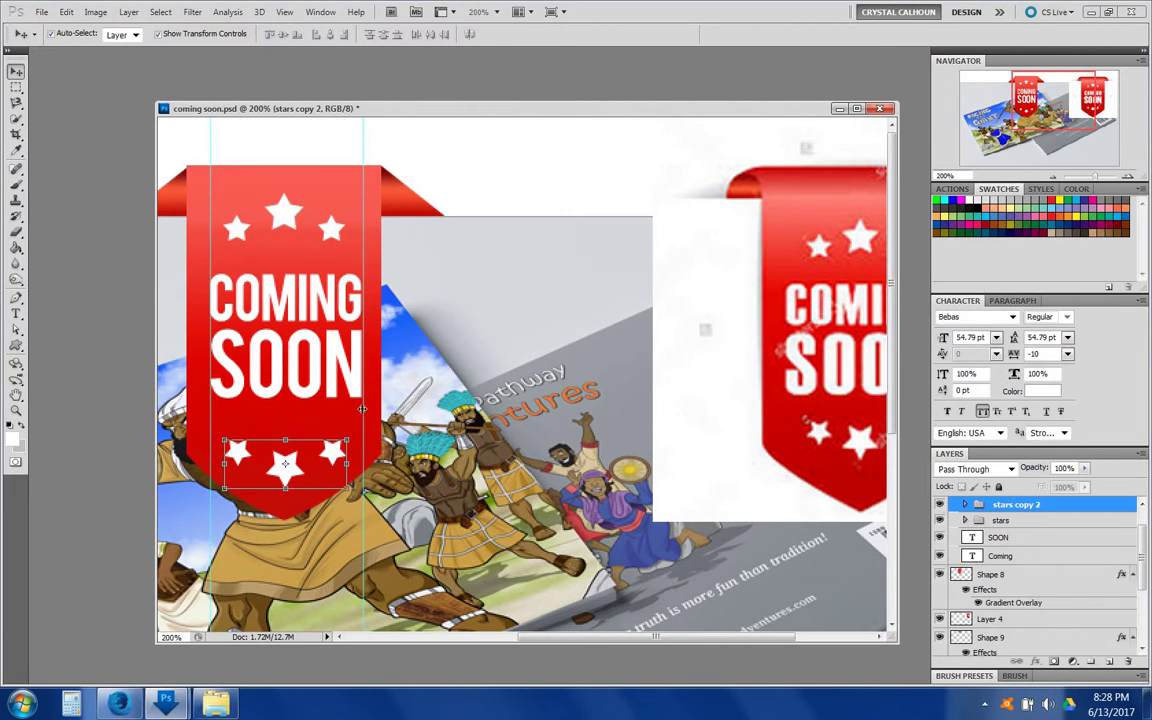
click(1054, 177)
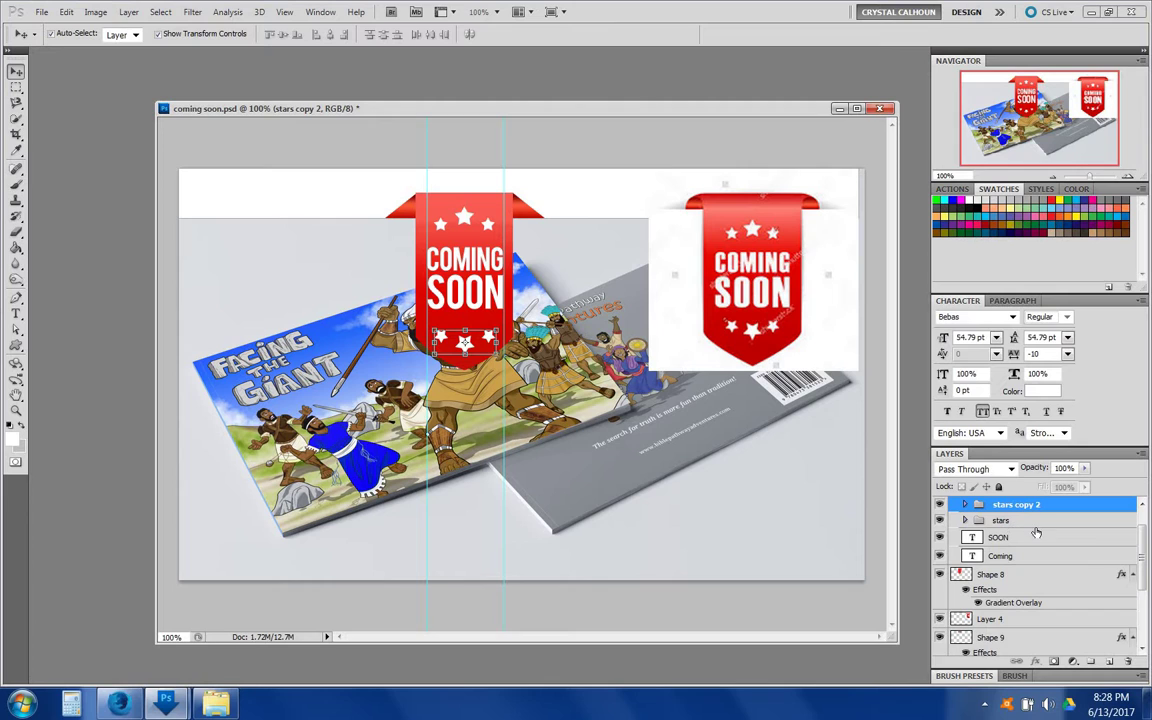
shift+click(1003, 521)
shift+click(1008, 538)
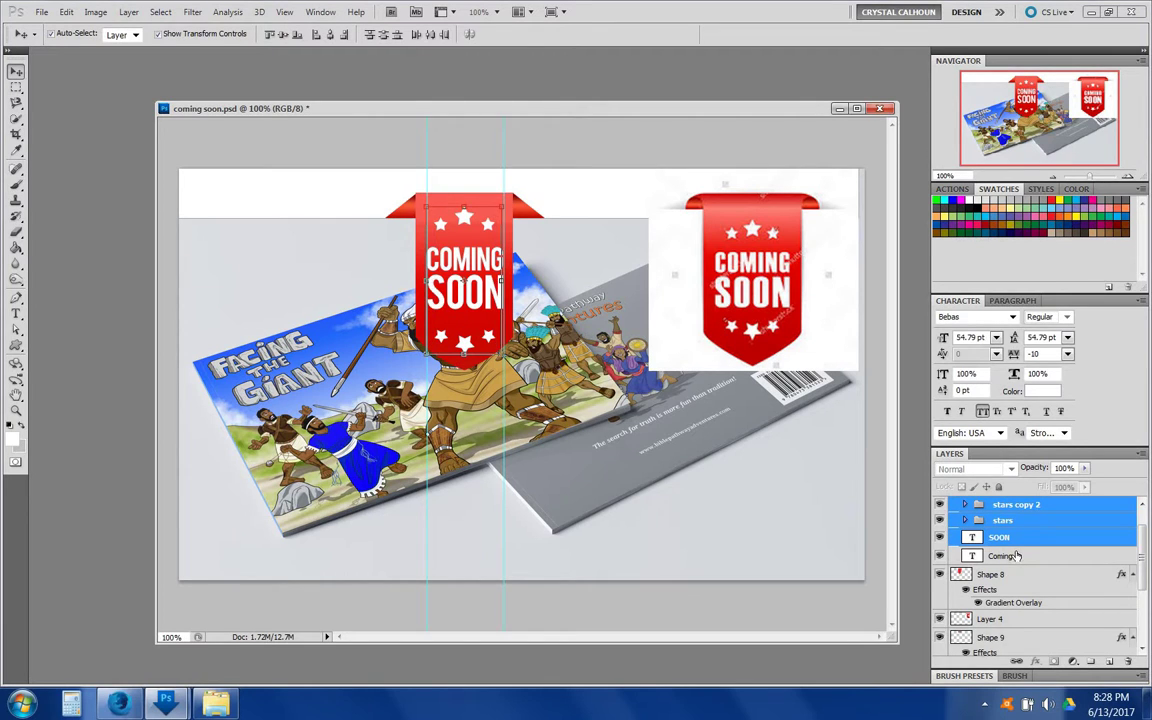
scroll(1017, 549, up, 2)
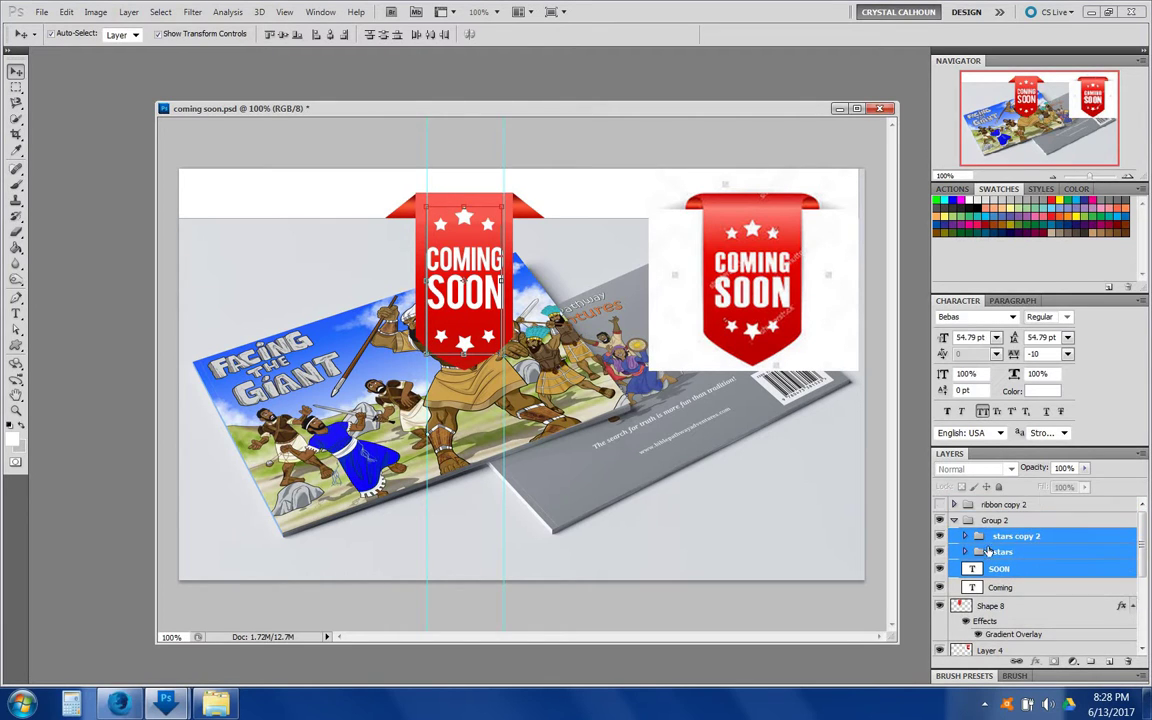
click(1016, 552)
shift+click(1017, 537)
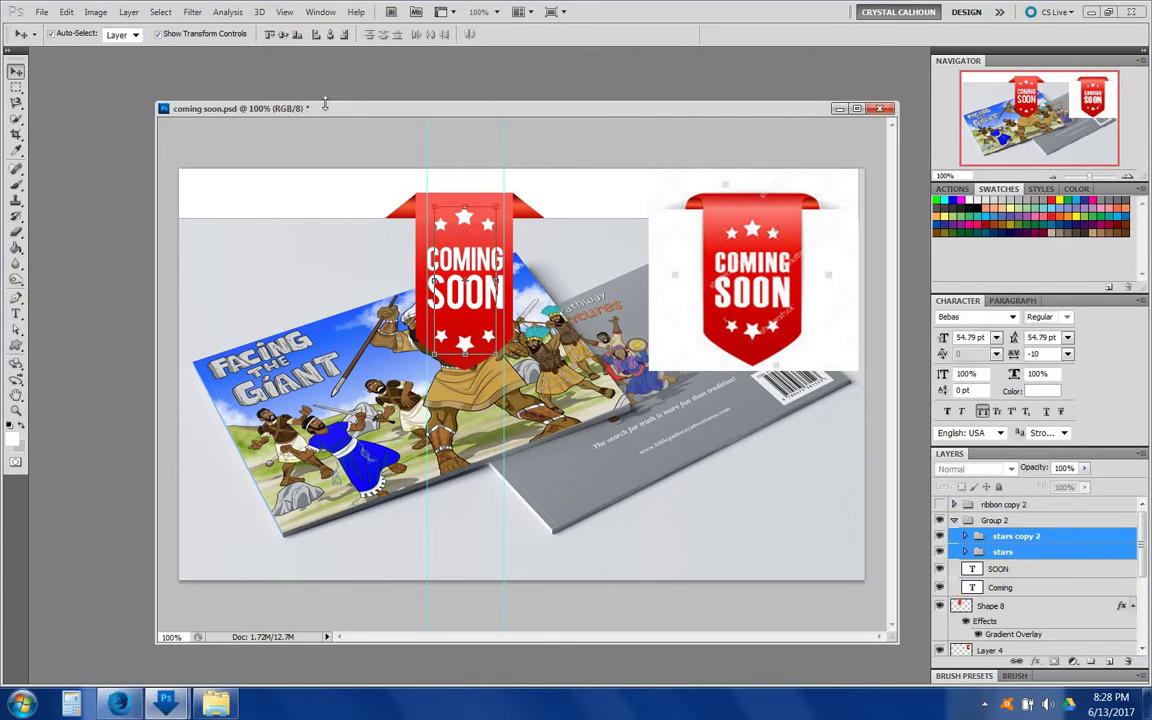
Rename the layer group Group 2, which holds both star rows, to "stars"
click(1001, 521)
double_click(1001, 521)
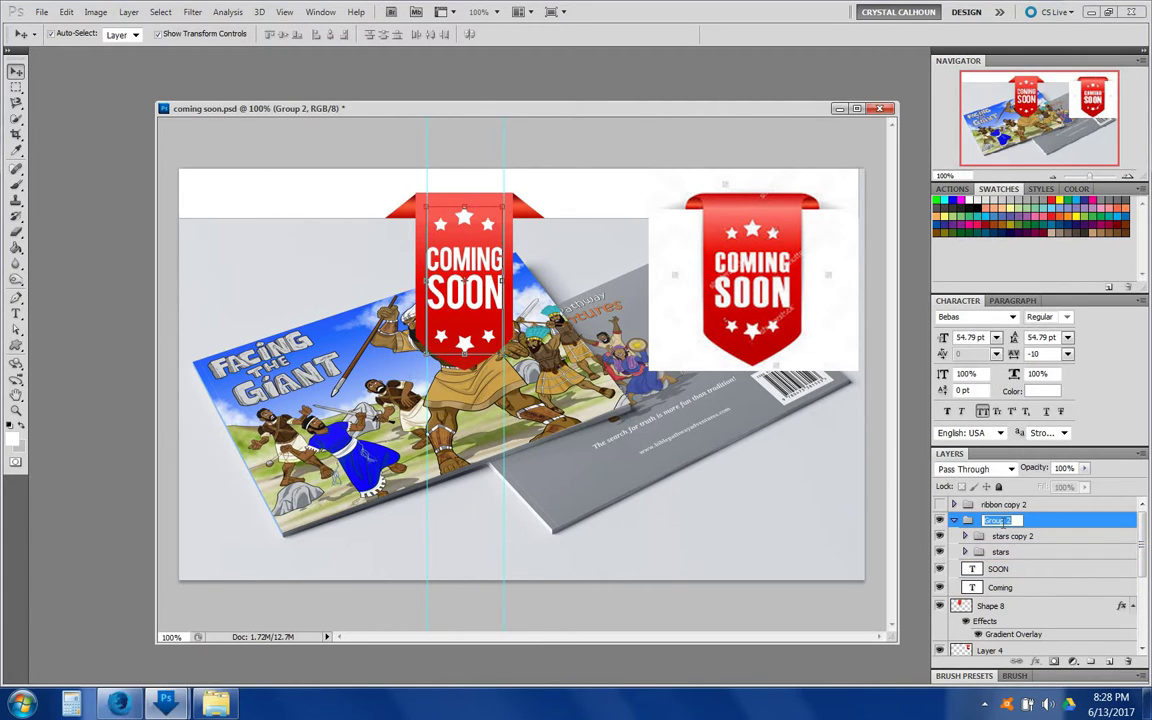
text(stars)
key(Return)
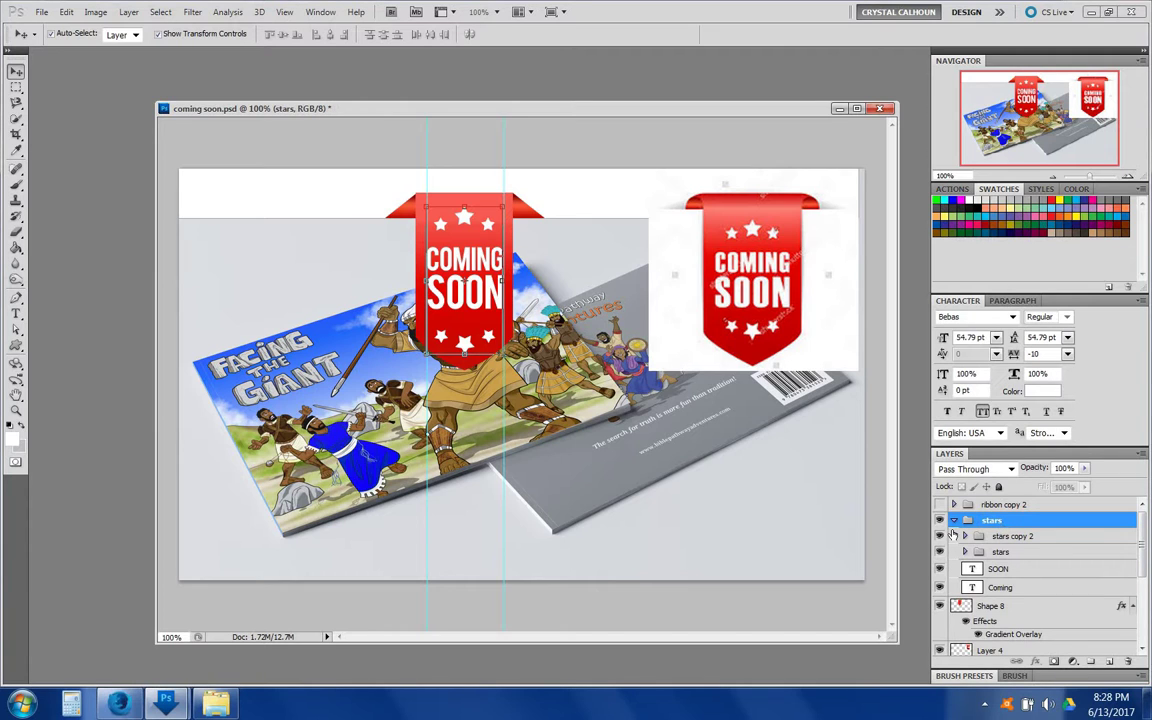
Move the SOON and Coming text layers out of the outer stars group and collapse that group
click(953, 520)
click(953, 520)
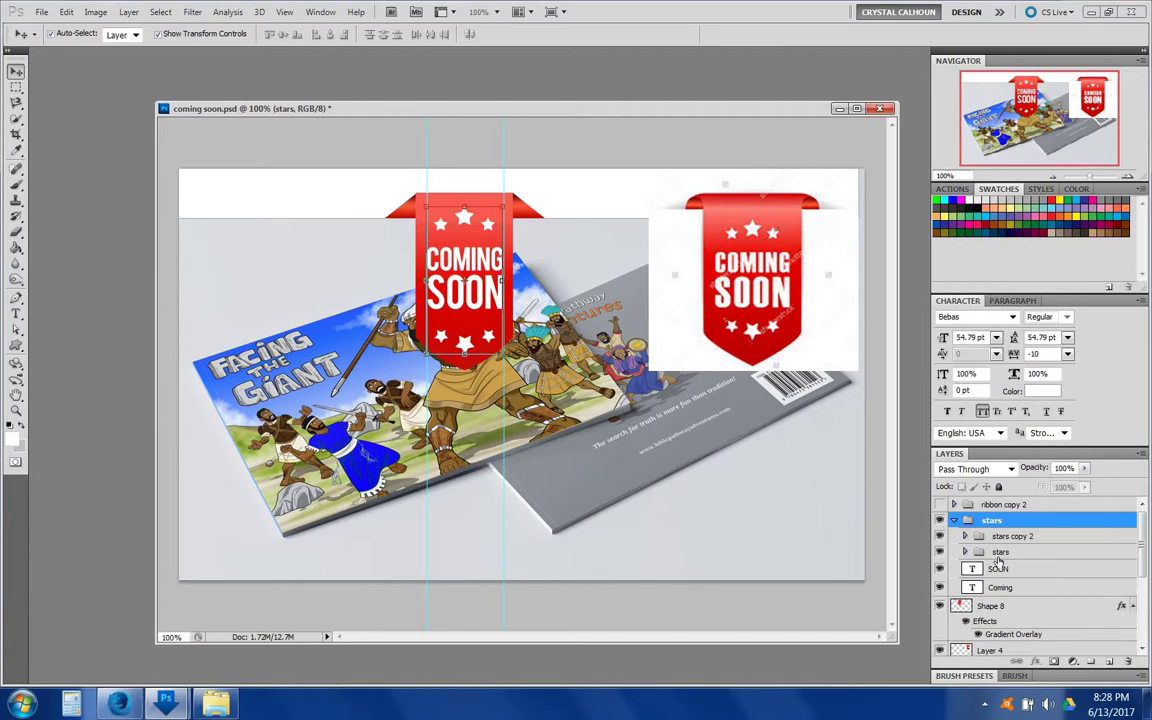
click(998, 567)
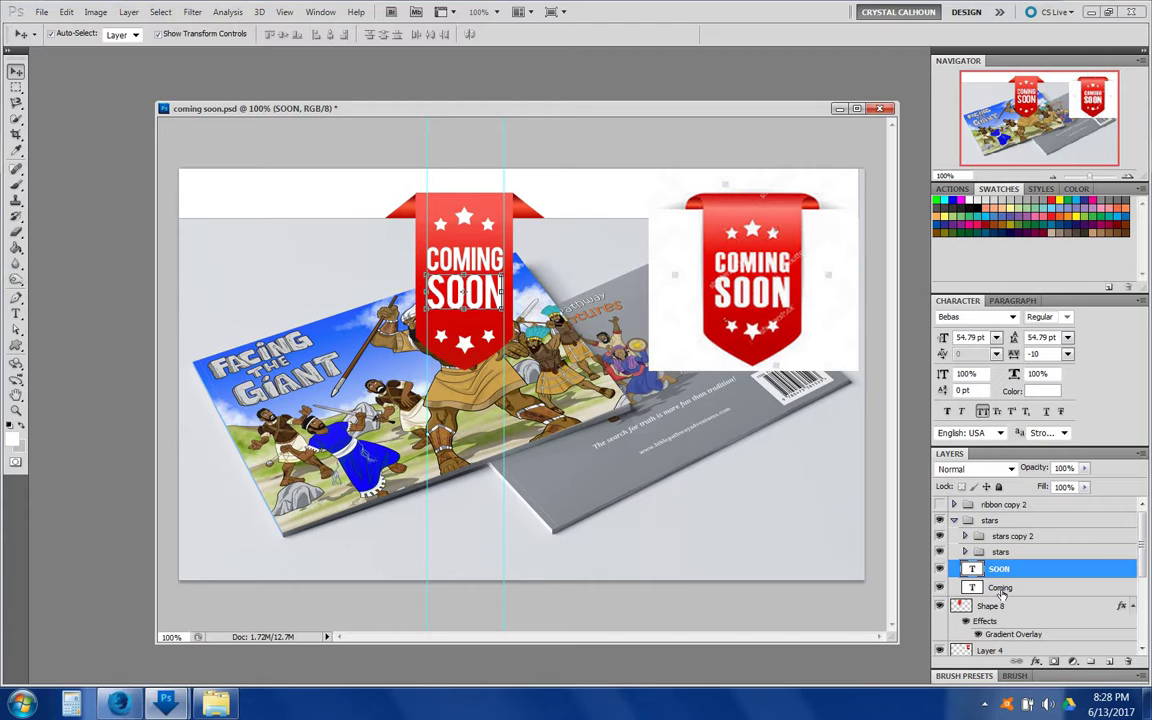
click(1000, 588)
drag(1000, 588, 1005, 582)
click(1005, 570)
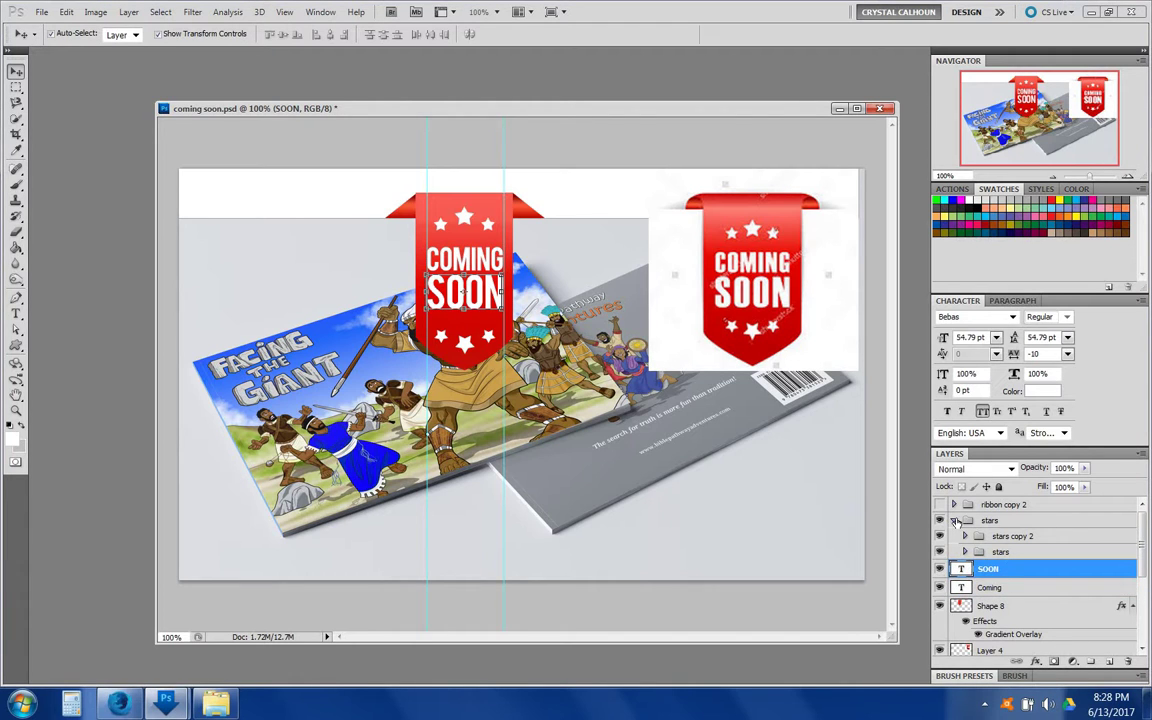
click(955, 521)
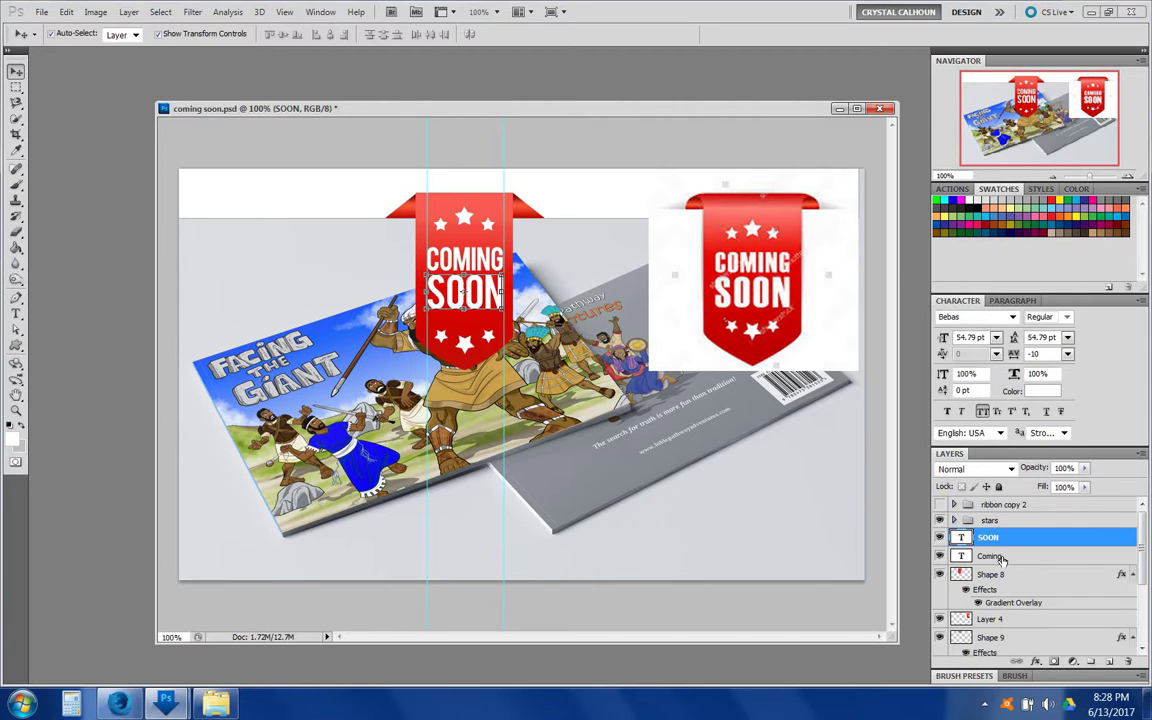
Align the stars group and the SOON and Coming text layers by their horizontal centers
click(1002, 522)
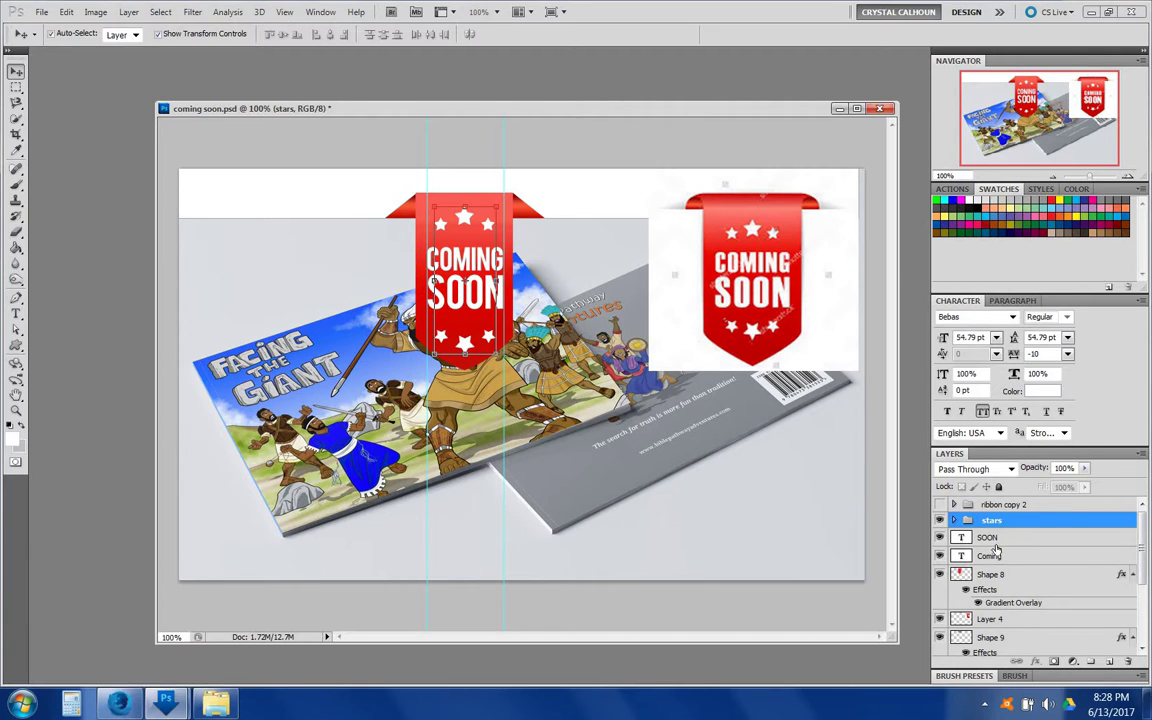
shift+click(994, 539)
shift+click(1013, 557)
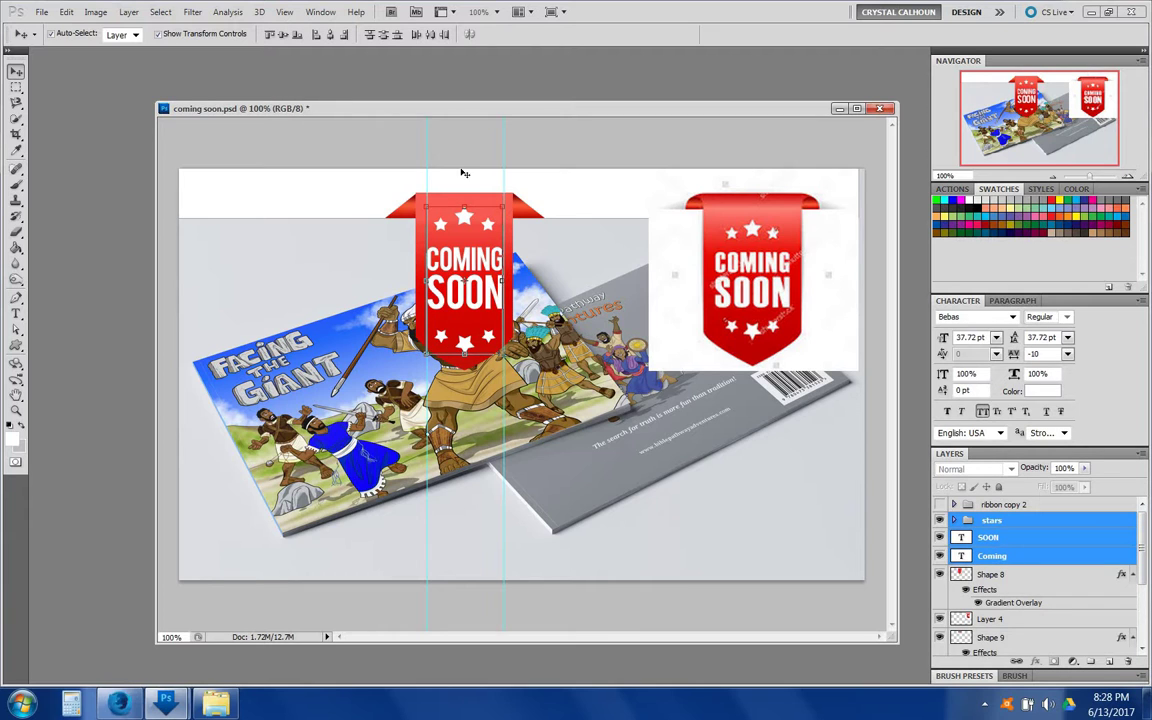
click(330, 35)
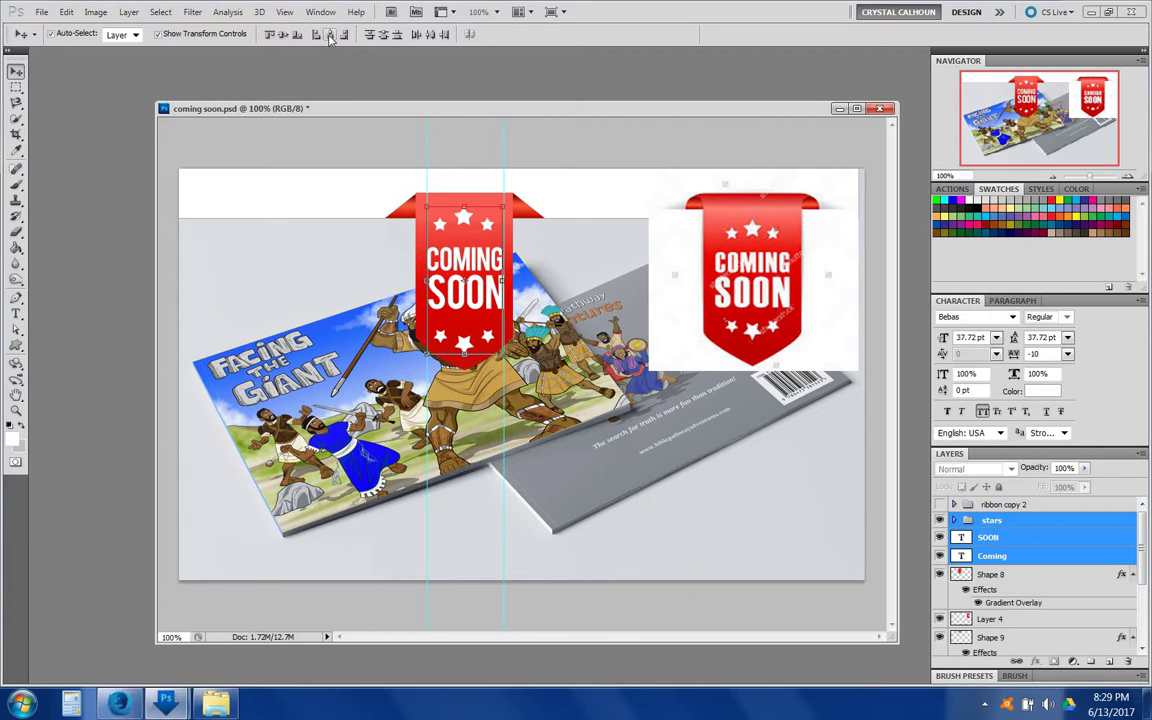
Nudge the SOON and Coming text layers down together so they sit more evenly between the two star rows
click(1000, 556)
shift+click(990, 538)
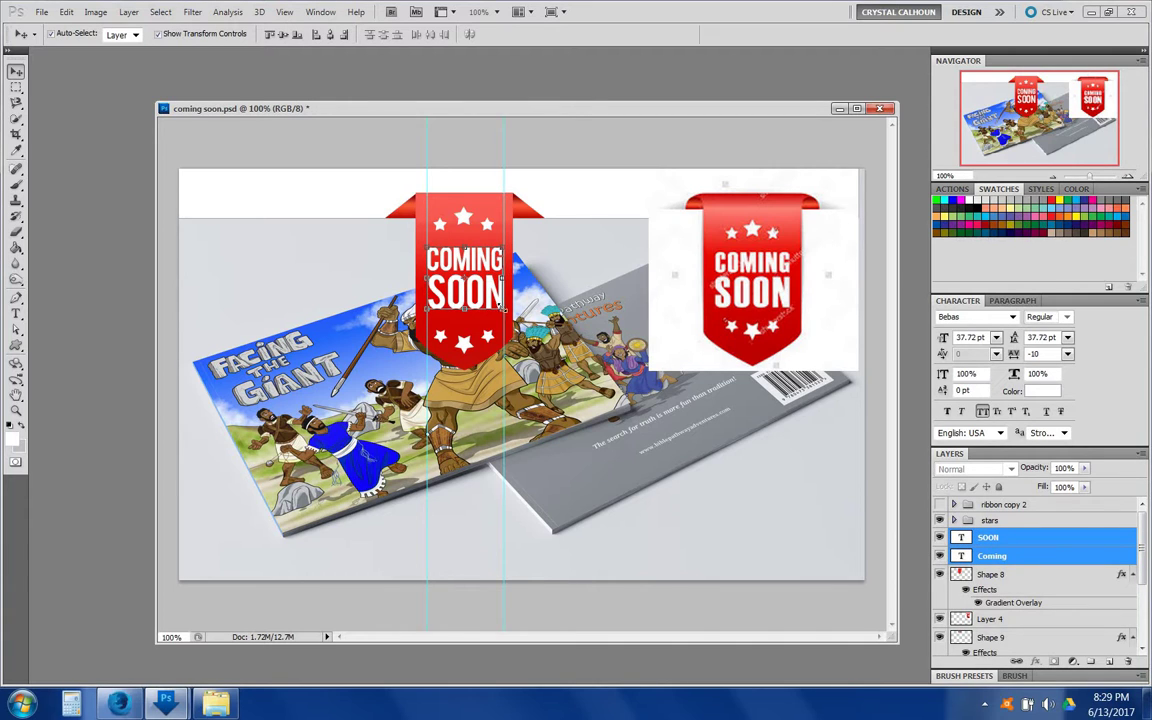
key(ctrl+t)
key(Down)
key(Down)
key(Down)
key(Down)
key(Down)
key(Down)
key(Down)
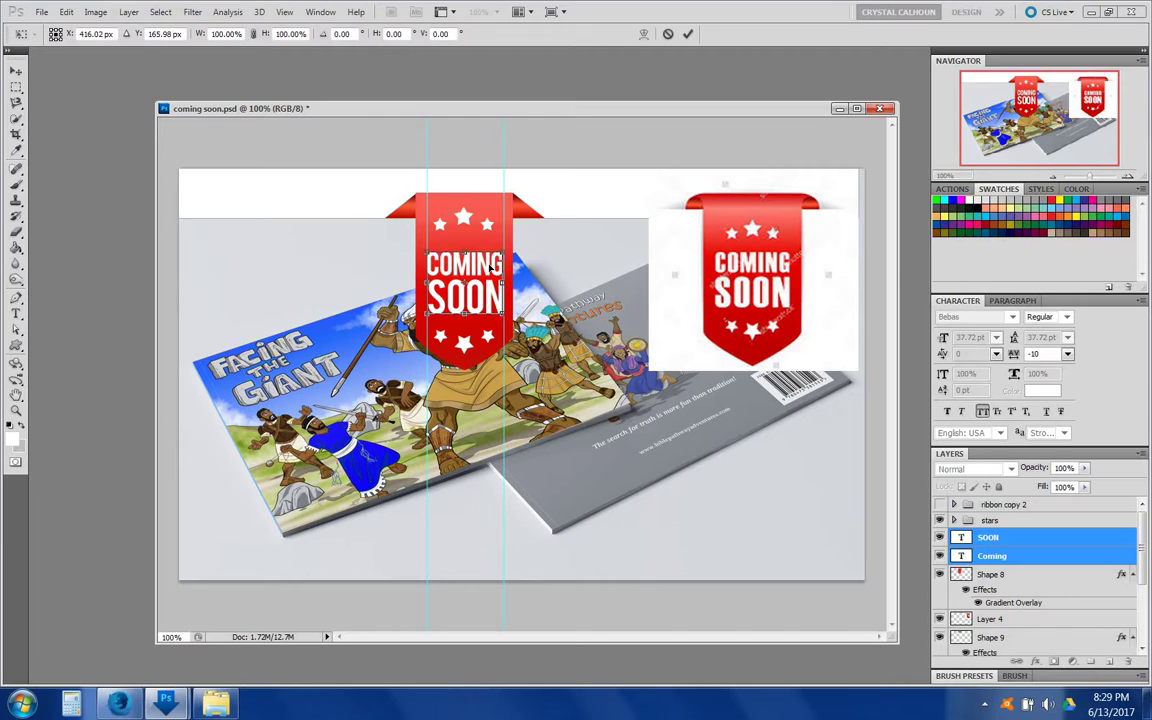
key(Return)
Deselect the lettering and move both vertical guides off the ribbon to beyond the image's left edge
click(561, 272)
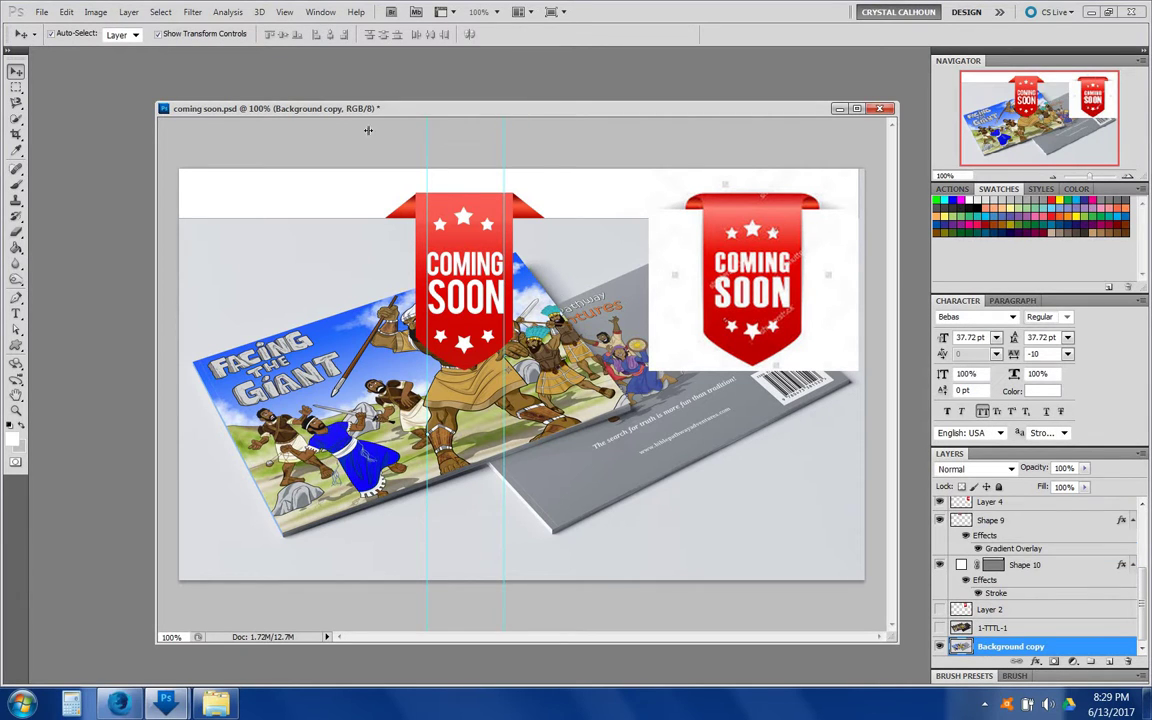
drag(427, 131, 169, 142)
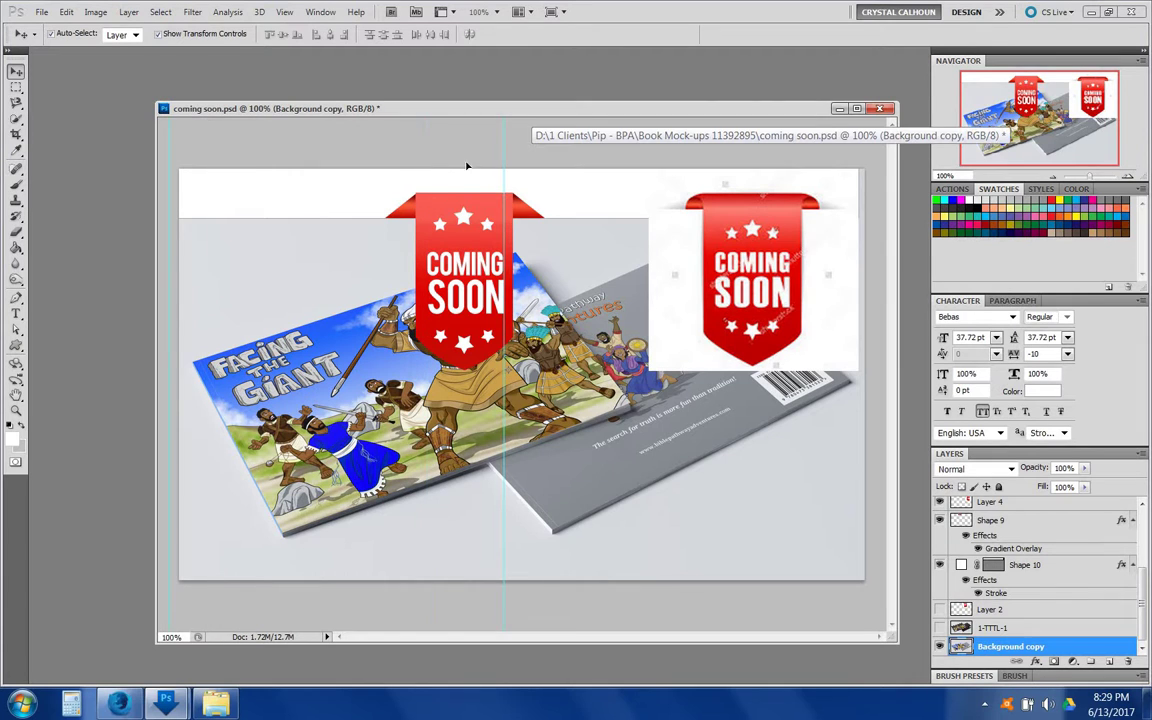
drag(505, 145, 147, 145)
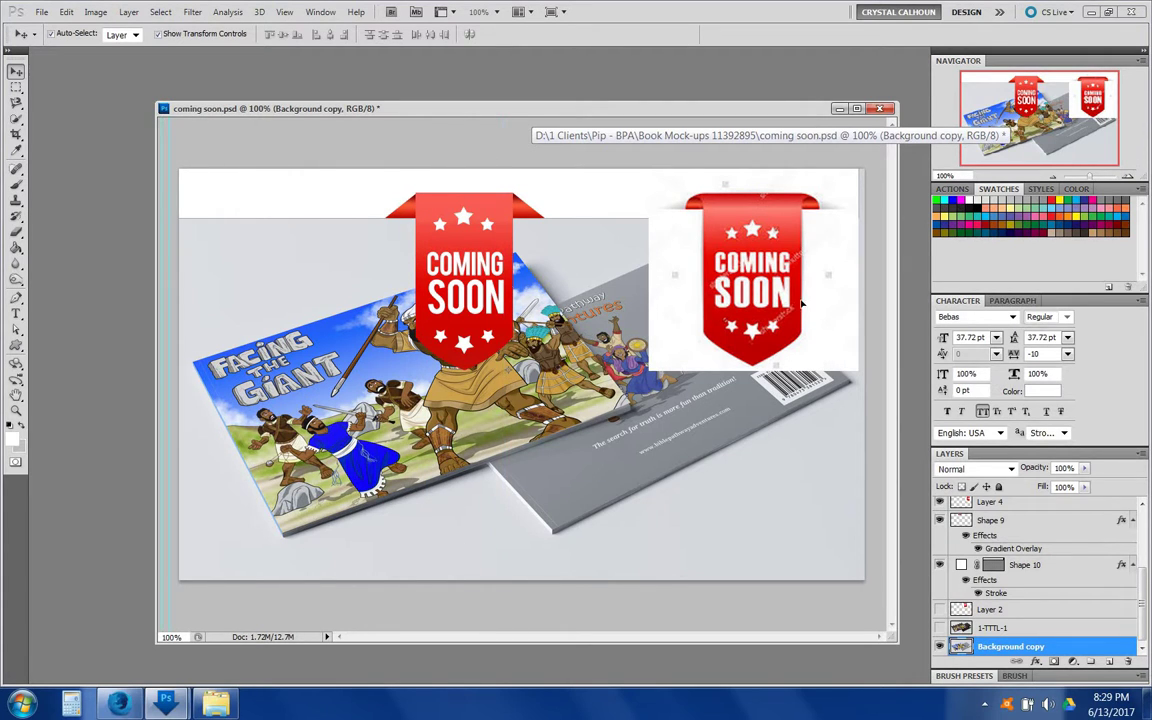
Reduce the height of the COMING text to about 89% from its upper edge, keeping its width
click(466, 264)
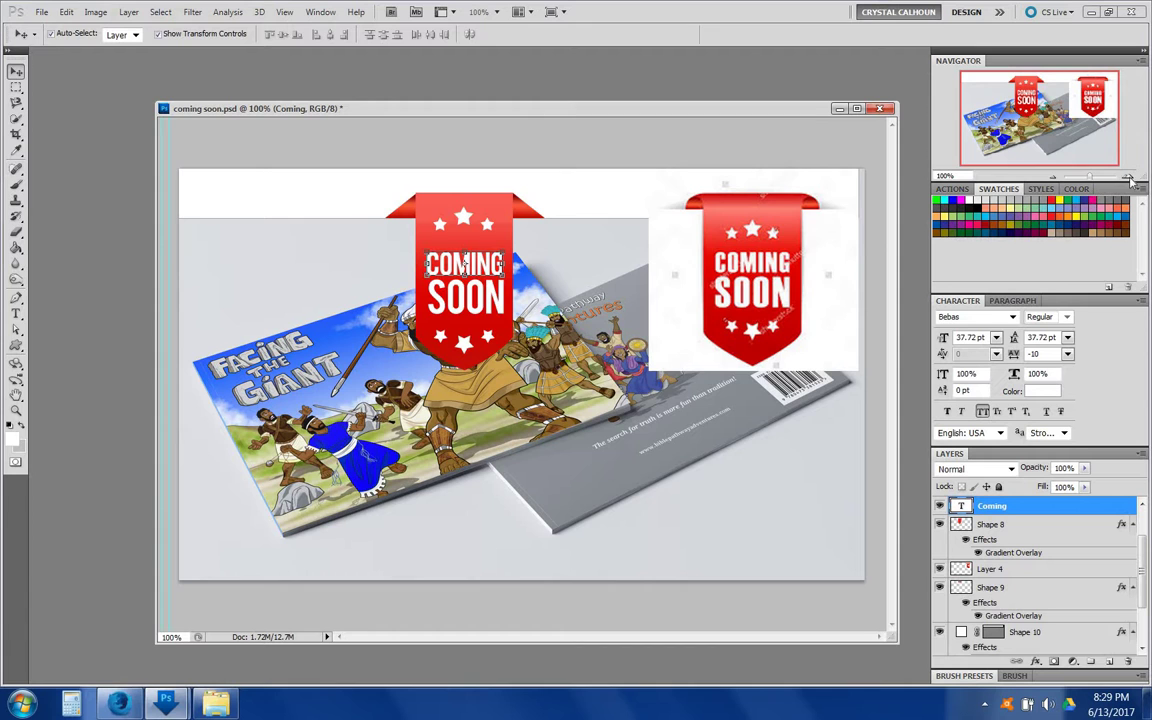
key(ctrl+plus)
scroll(508, 224, up, 1)
scroll(508, 224, up, 2)
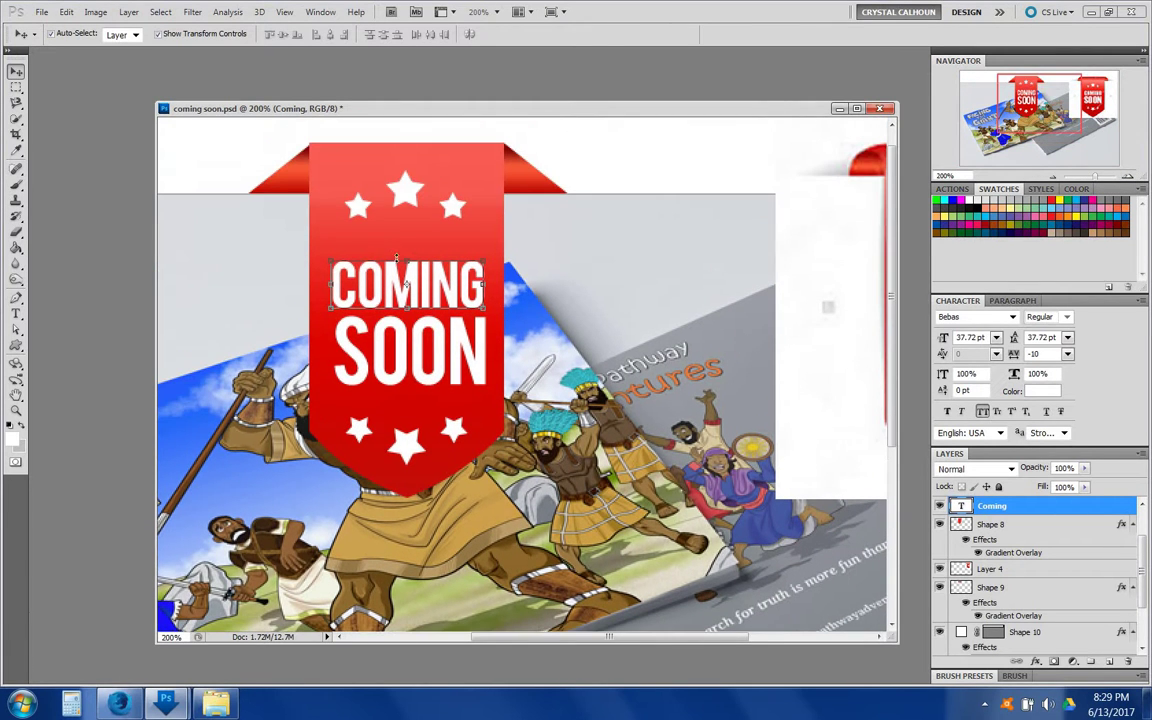
drag(528, 642, 580, 642)
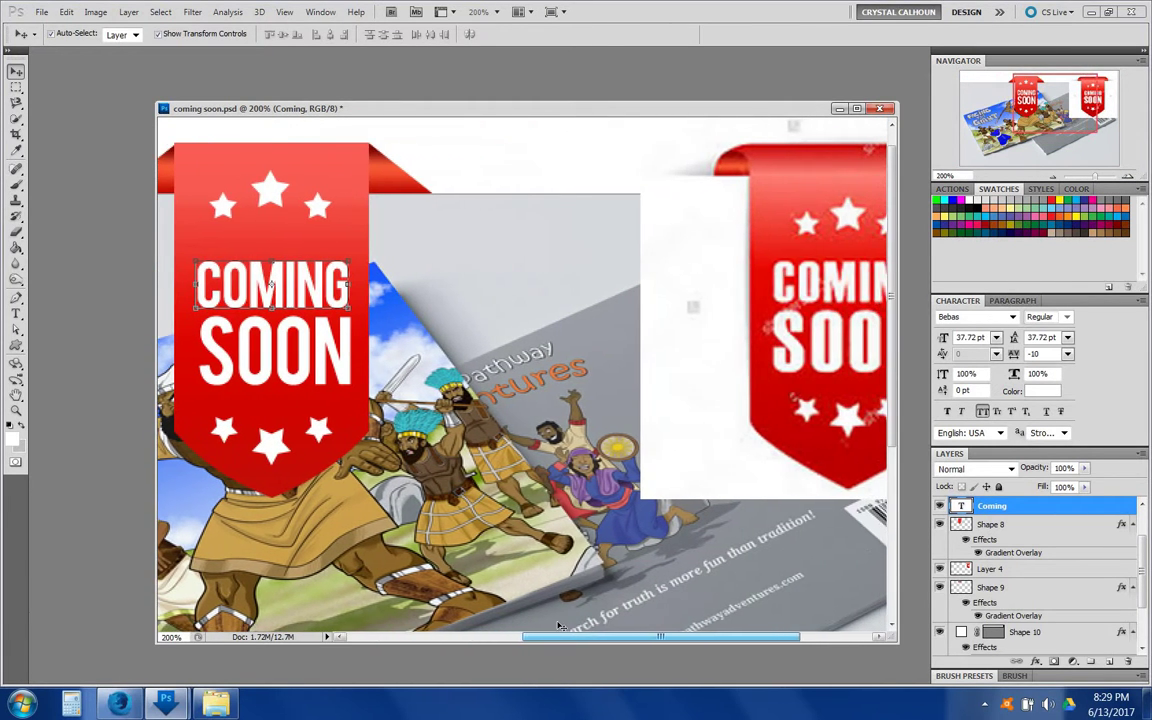
key(ctrl+t)
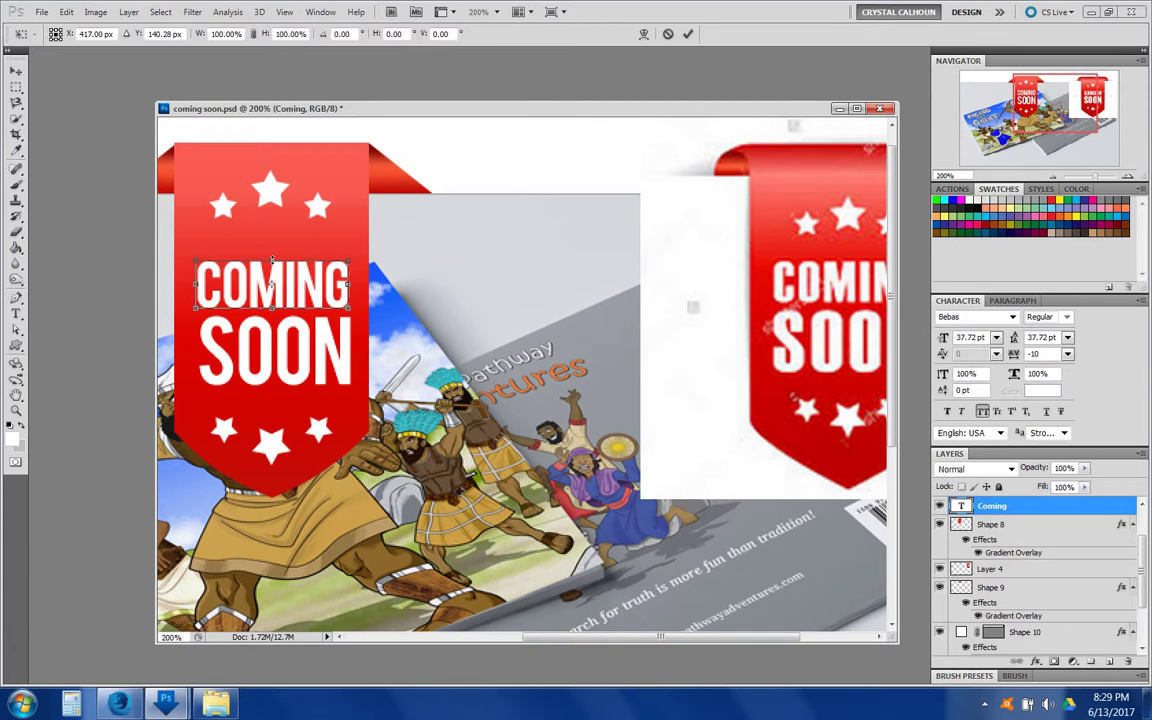
drag(270, 262, 273, 266)
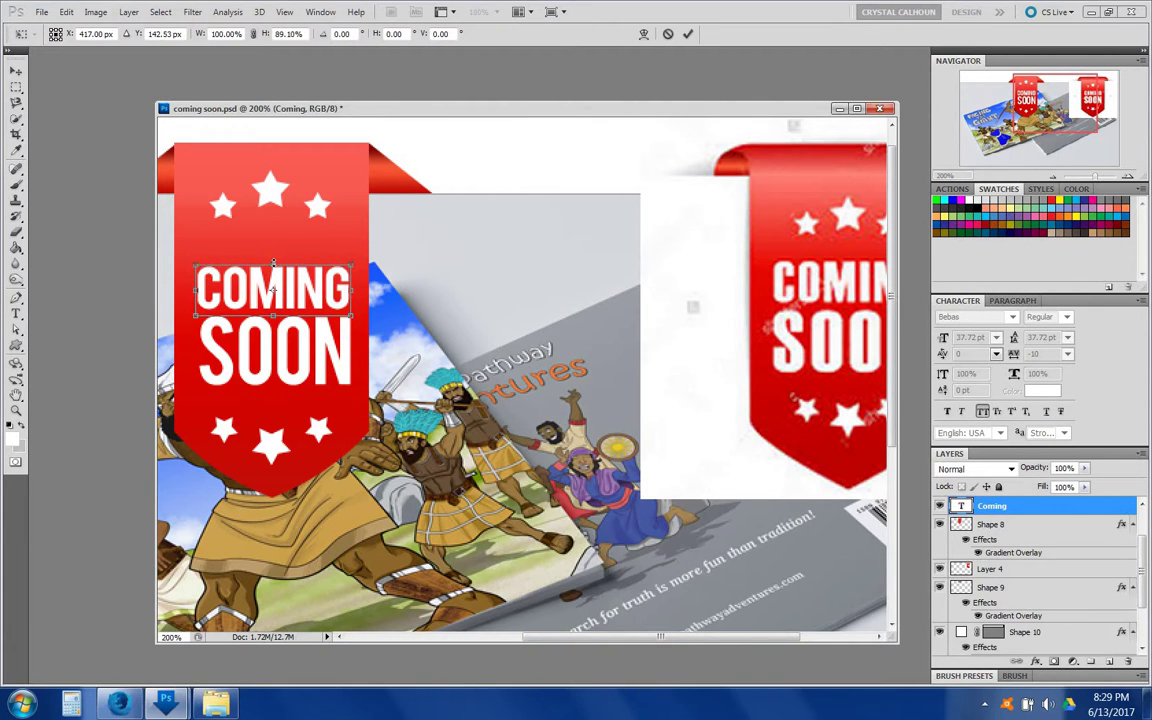
key(Return)
Reduce the height of the SOON text to about 91%, keeping its width, and deselect it
click(311, 356)
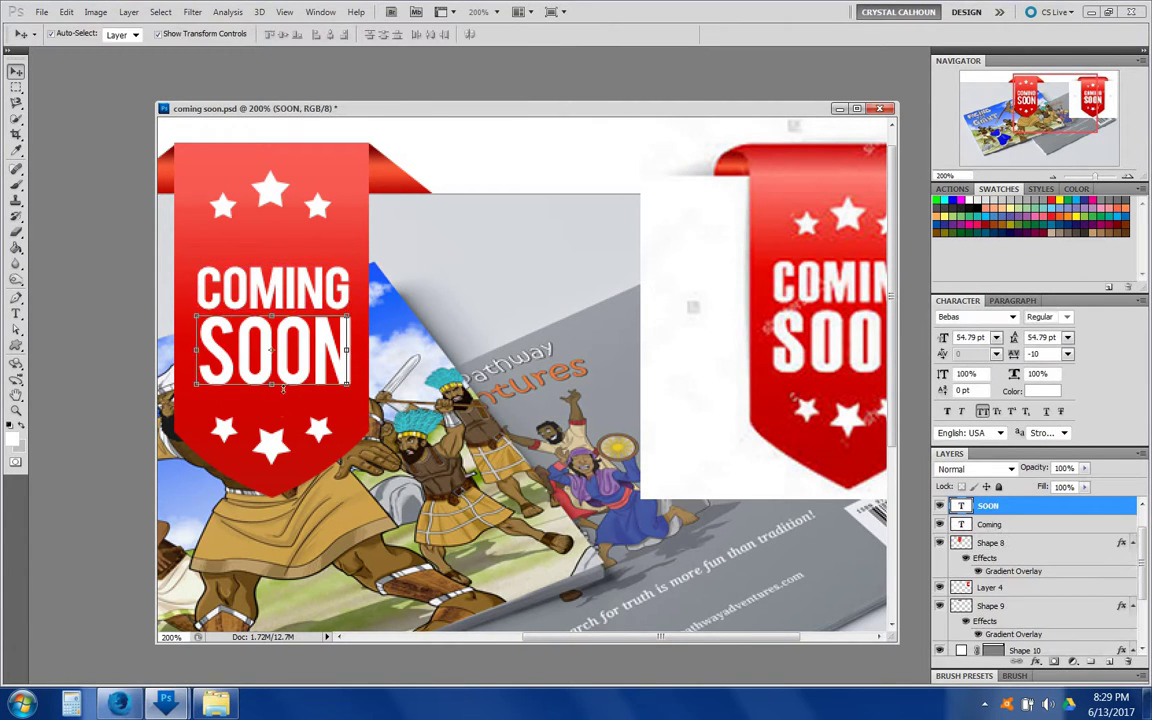
key(ctrl+t)
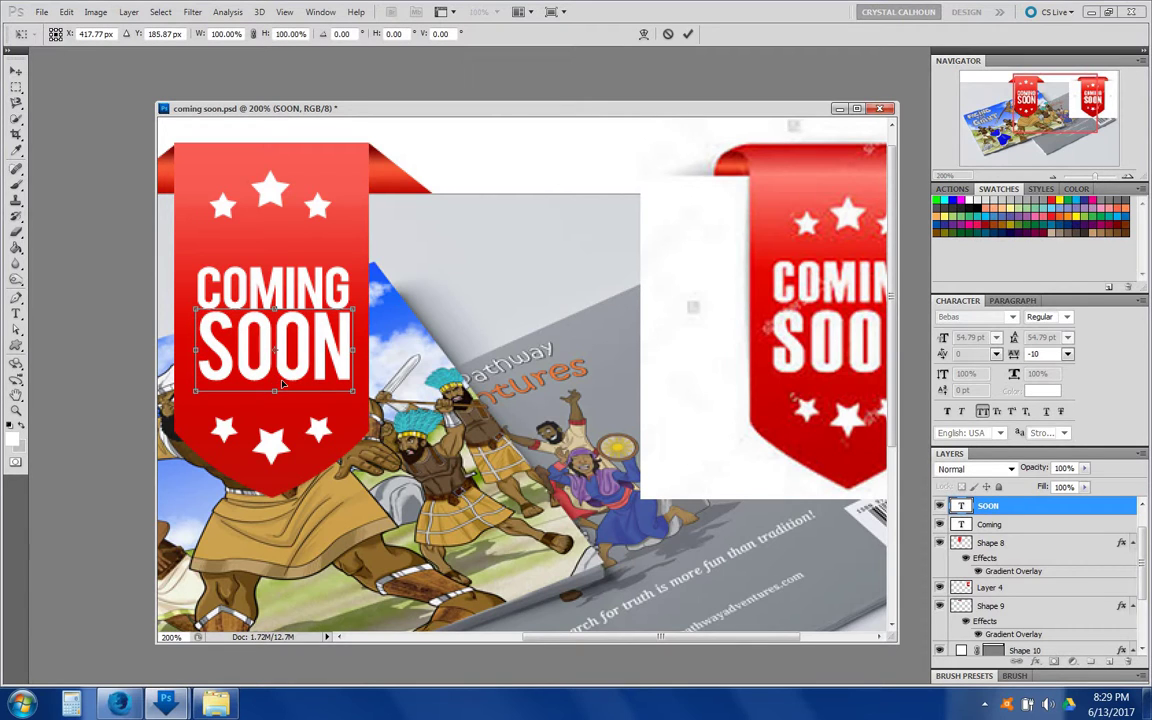
drag(283, 384, 276, 389)
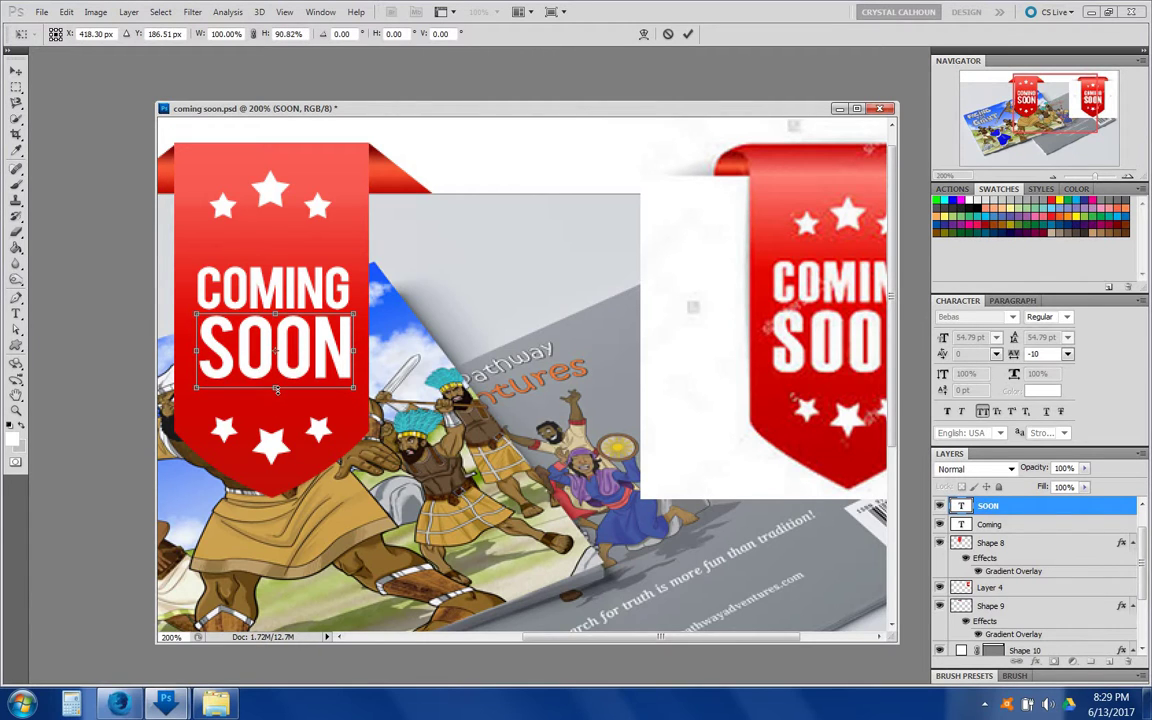
key(Return)
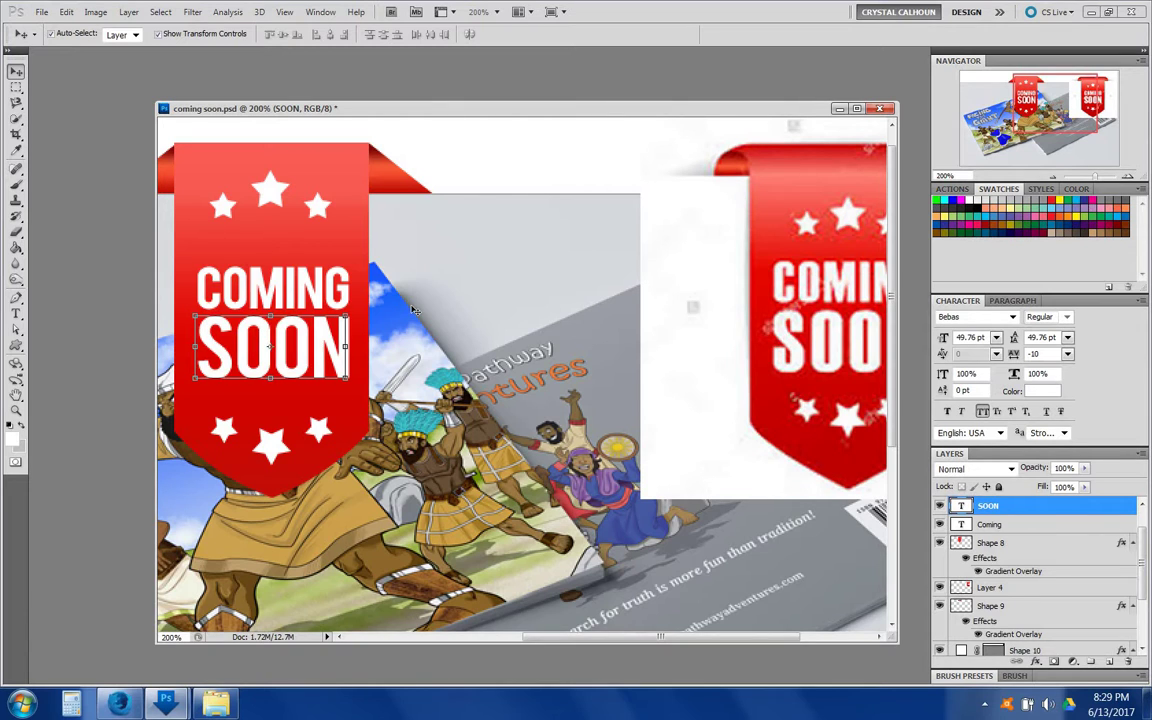
click(419, 289)
click(338, 352)
click(503, 321)
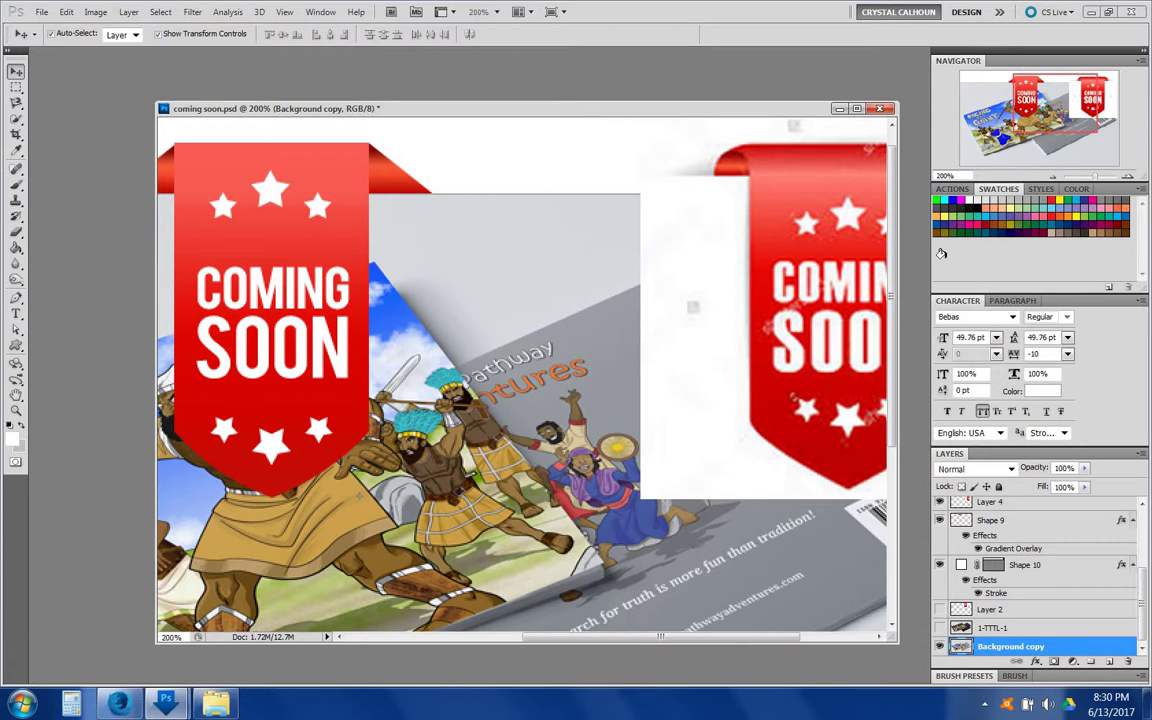
Hide the reference ribbon image on Layer 4 and leave no layer selected
click(1052, 177)
click(1052, 177)
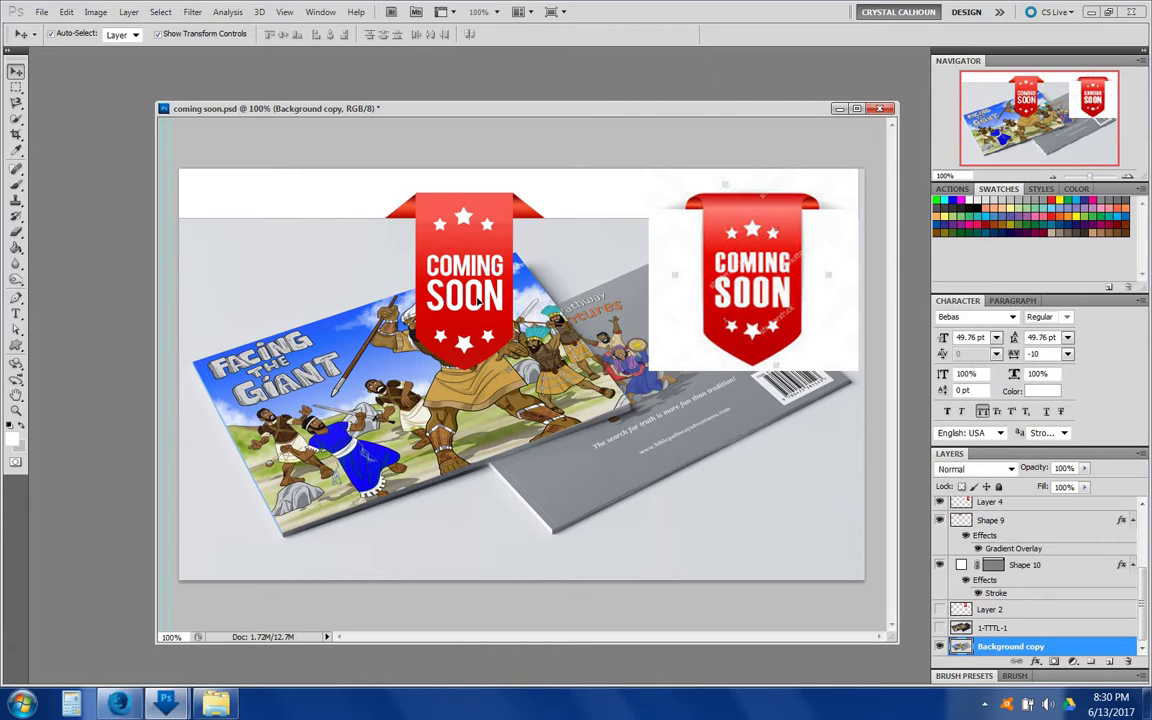
click(478, 300)
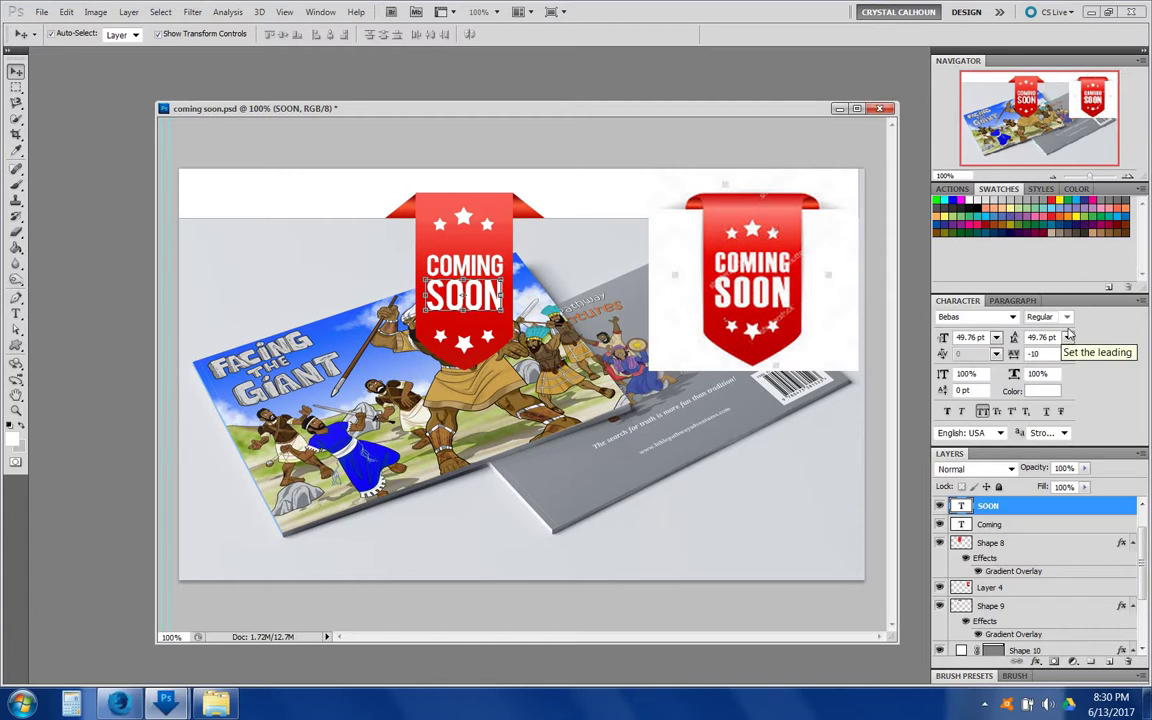
click(948, 414)
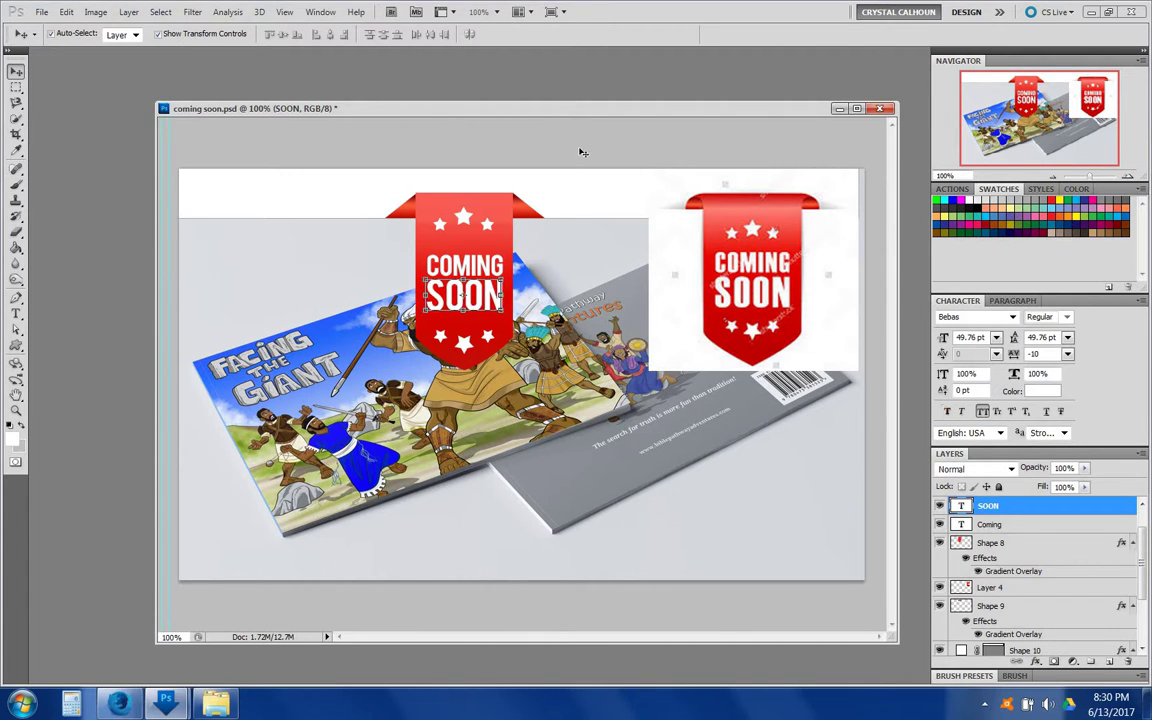
click(741, 261)
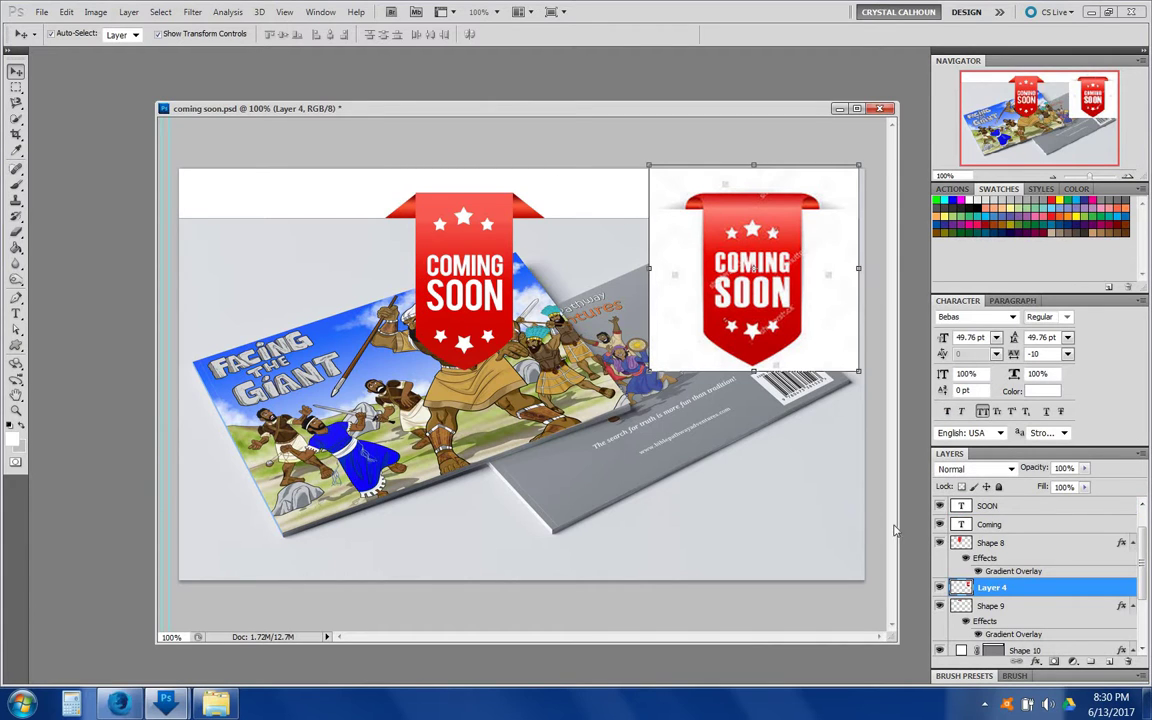
click(940, 587)
click(520, 144)
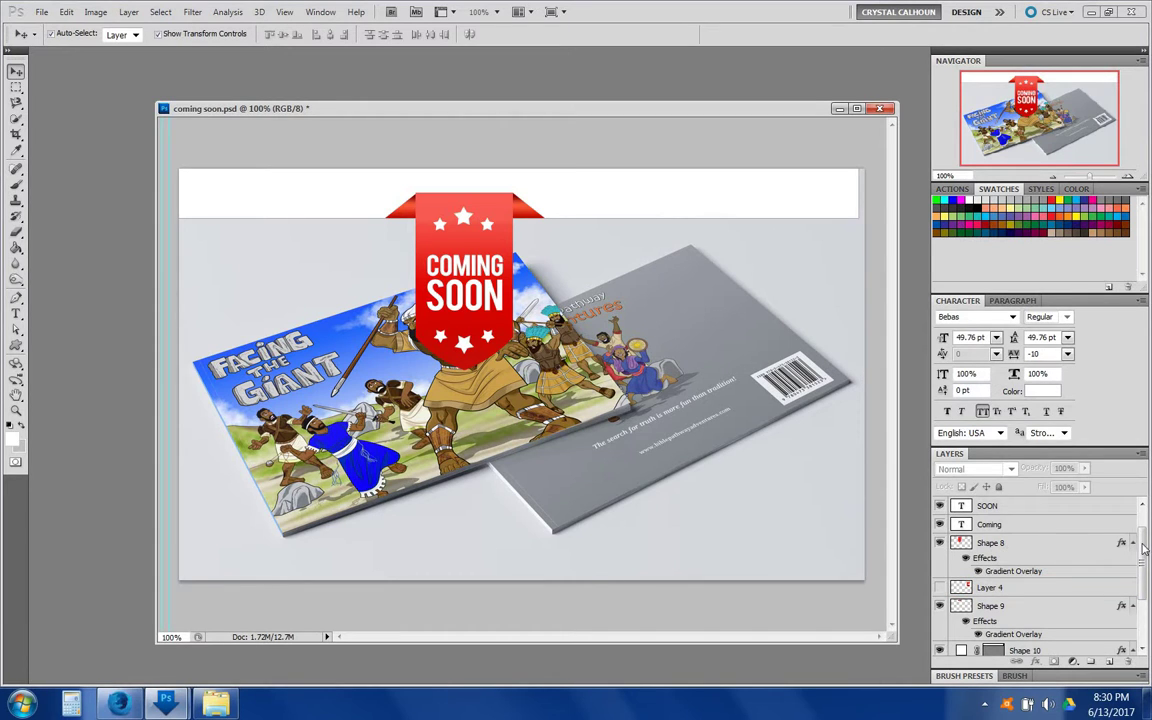
Create a new layer group above the stars group and move the stars group and the SOON and Coming text layers into it
scroll(990, 500, up, 1)
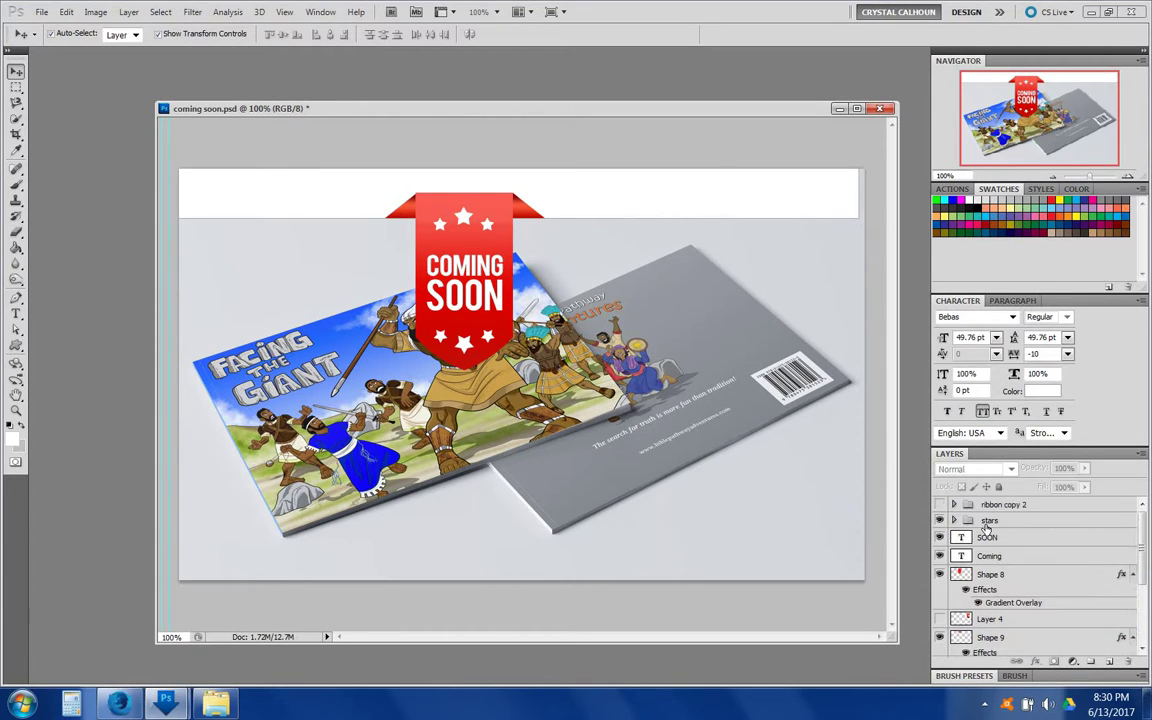
click(989, 521)
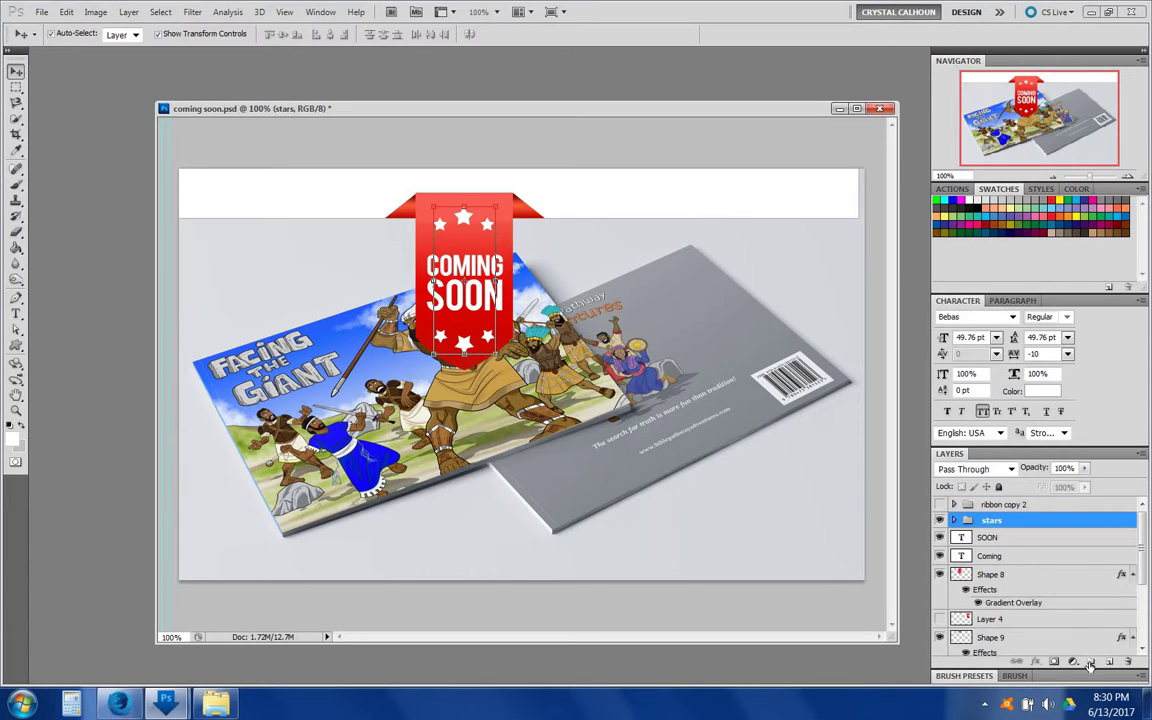
click(1090, 664)
click(991, 540)
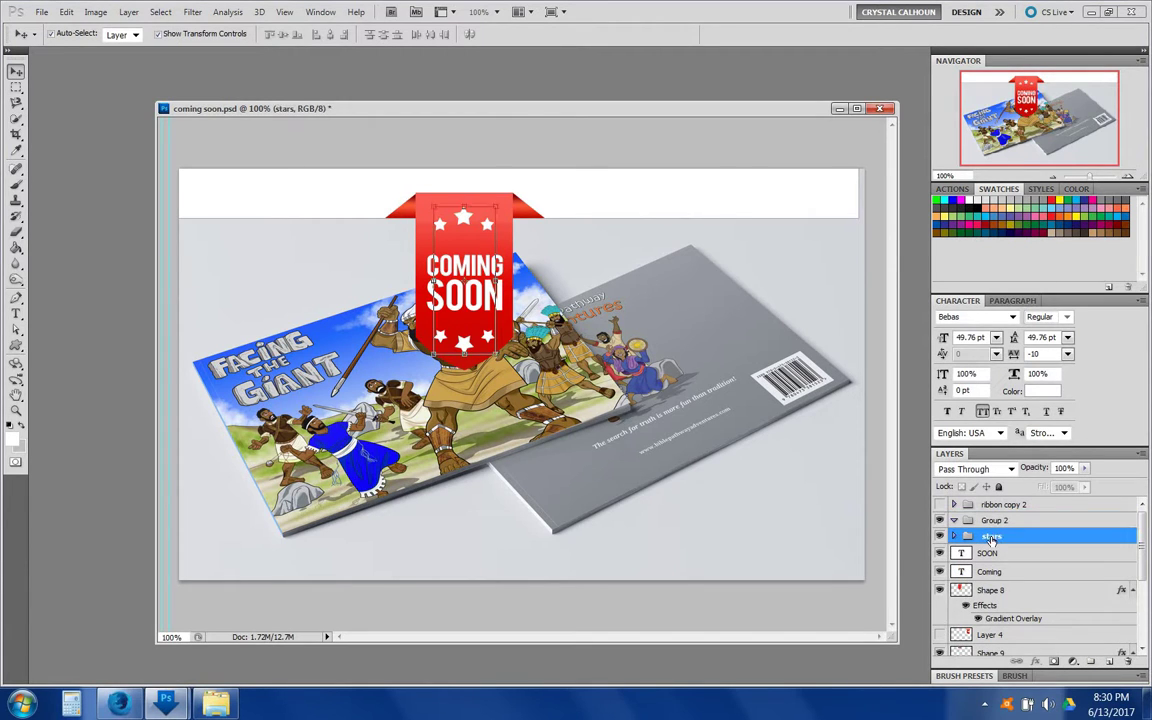
shift+click(996, 553)
shift+click(998, 570)
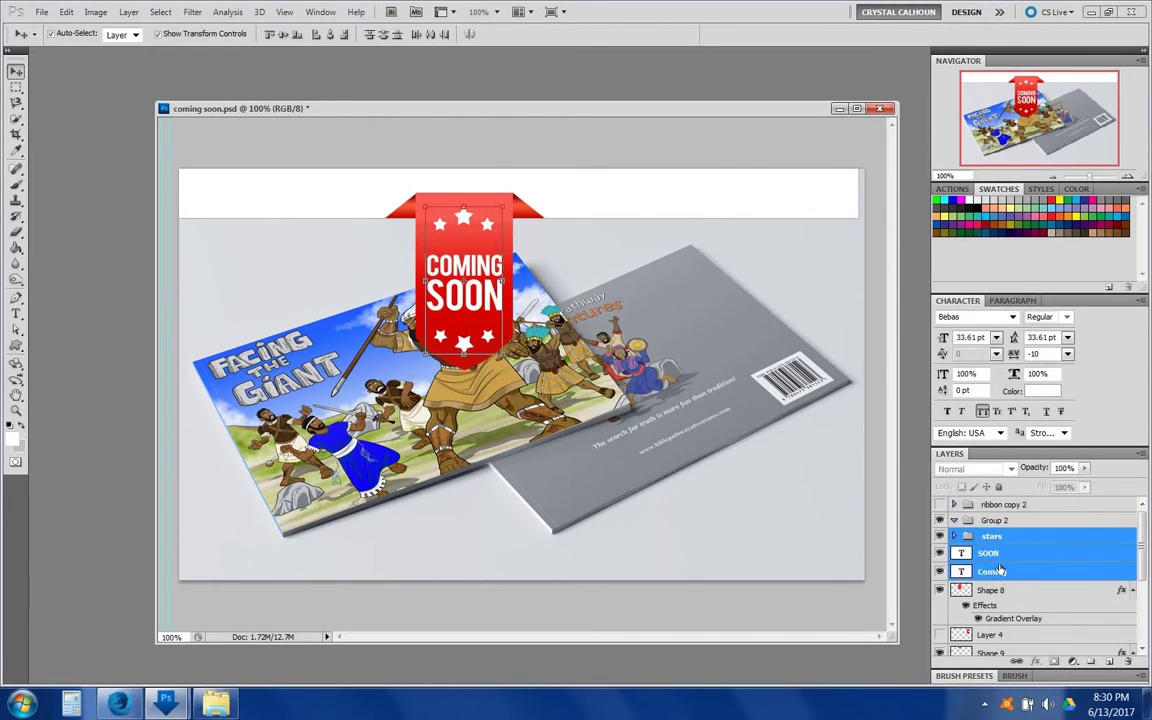
drag(998, 570, 987, 524)
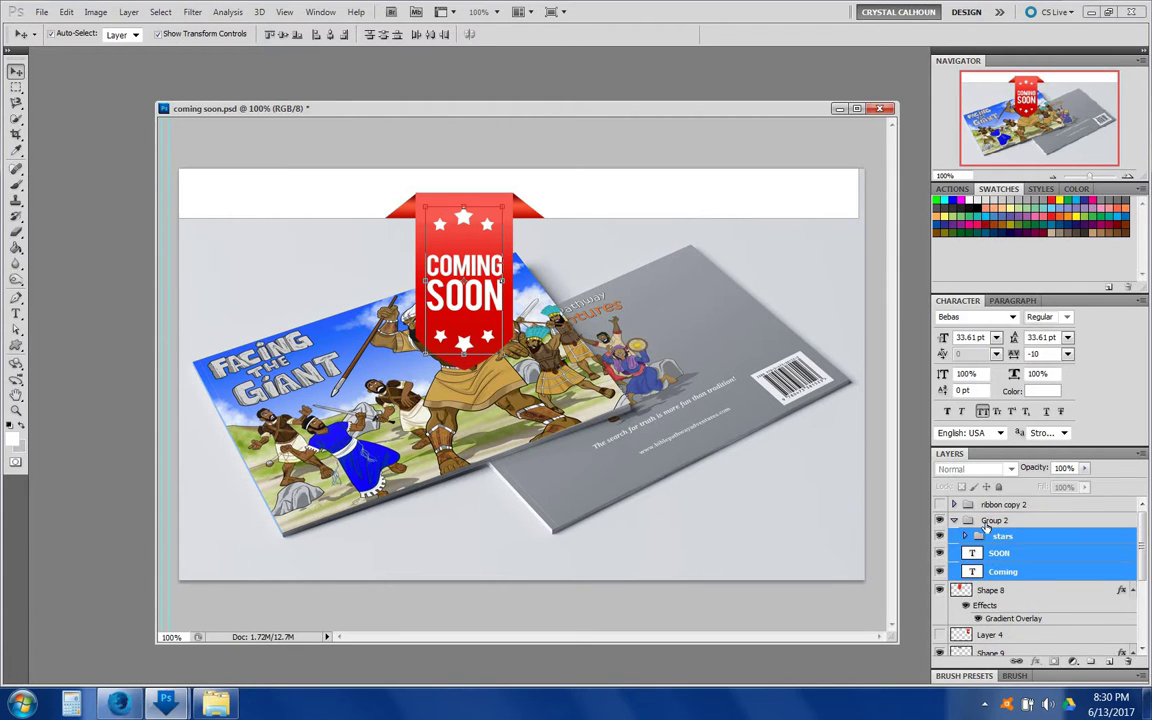
Rename the new group as ribbon, and briefly show the ribbon copy 2 group for comparison before hiding it again
click(992, 521)
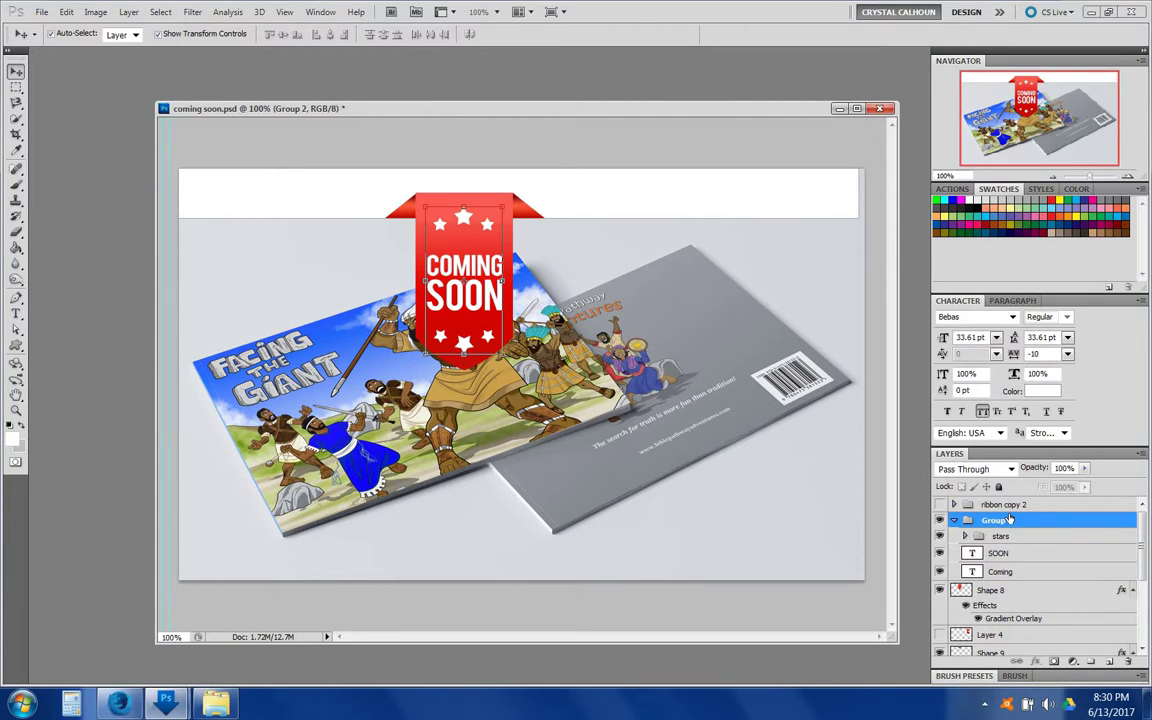
double_click(1006, 520)
text(ribbon)
key(Return)
click(939, 505)
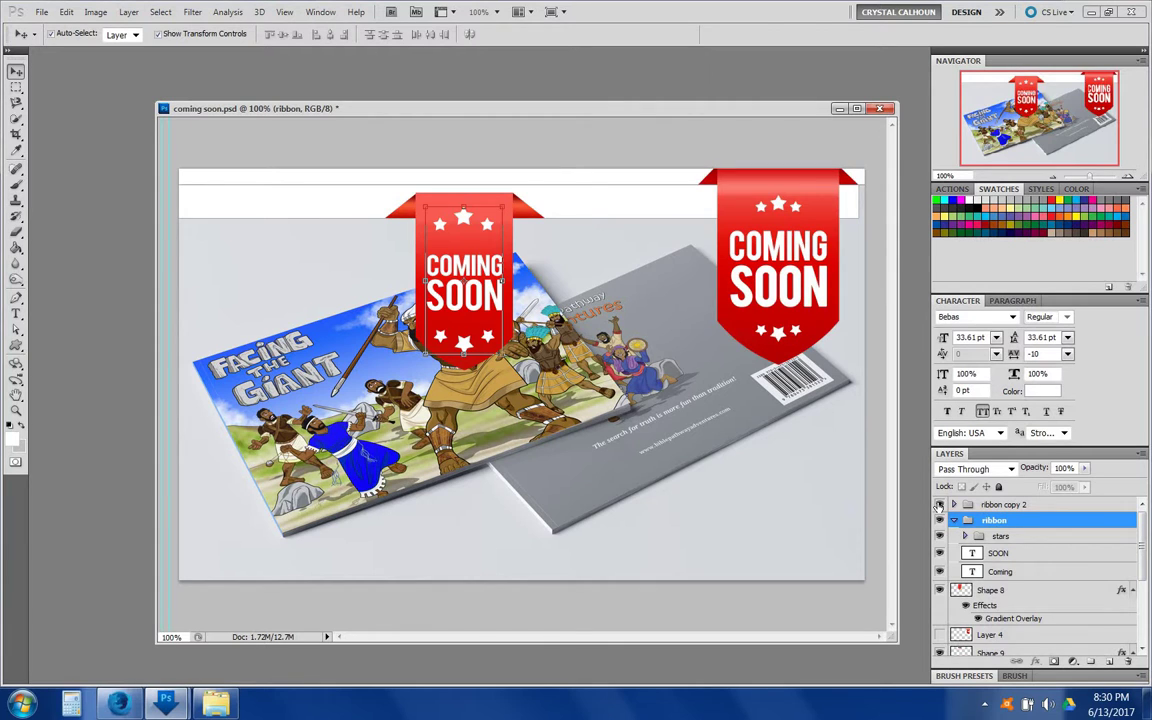
click(939, 505)
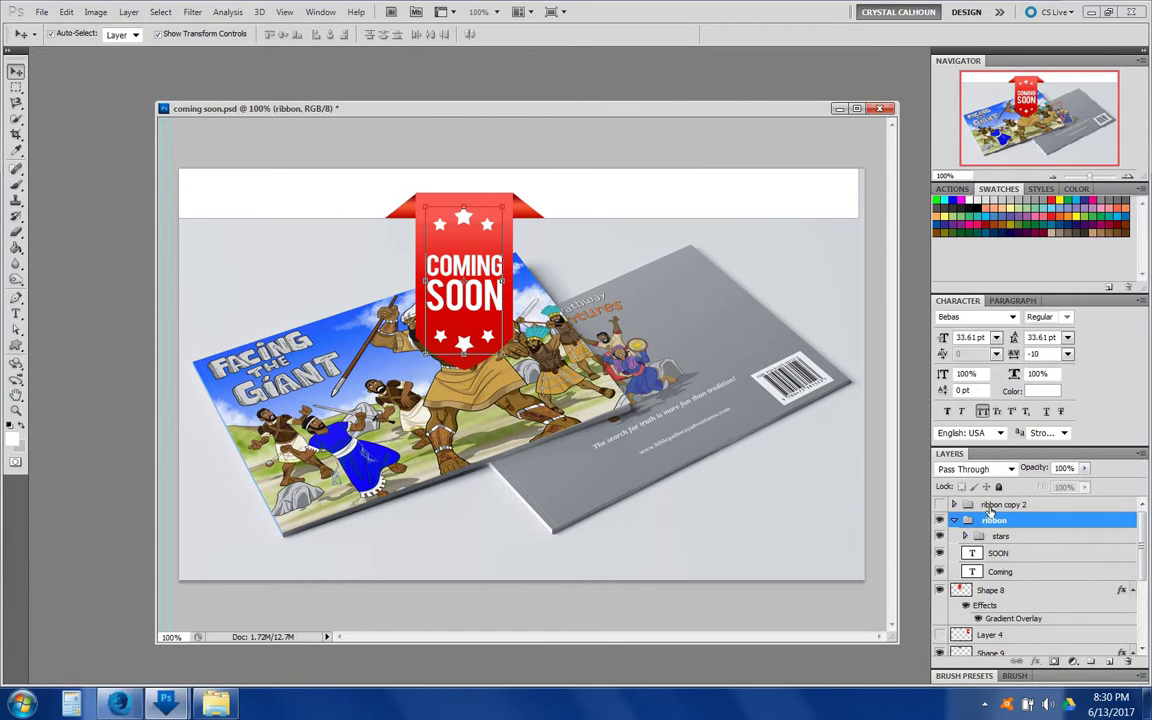
Move Shape 9 and Shape 8 into the ribbon group beneath the text layers, with Shape 8 above Shape 9
click(1133, 591)
click(1030, 628)
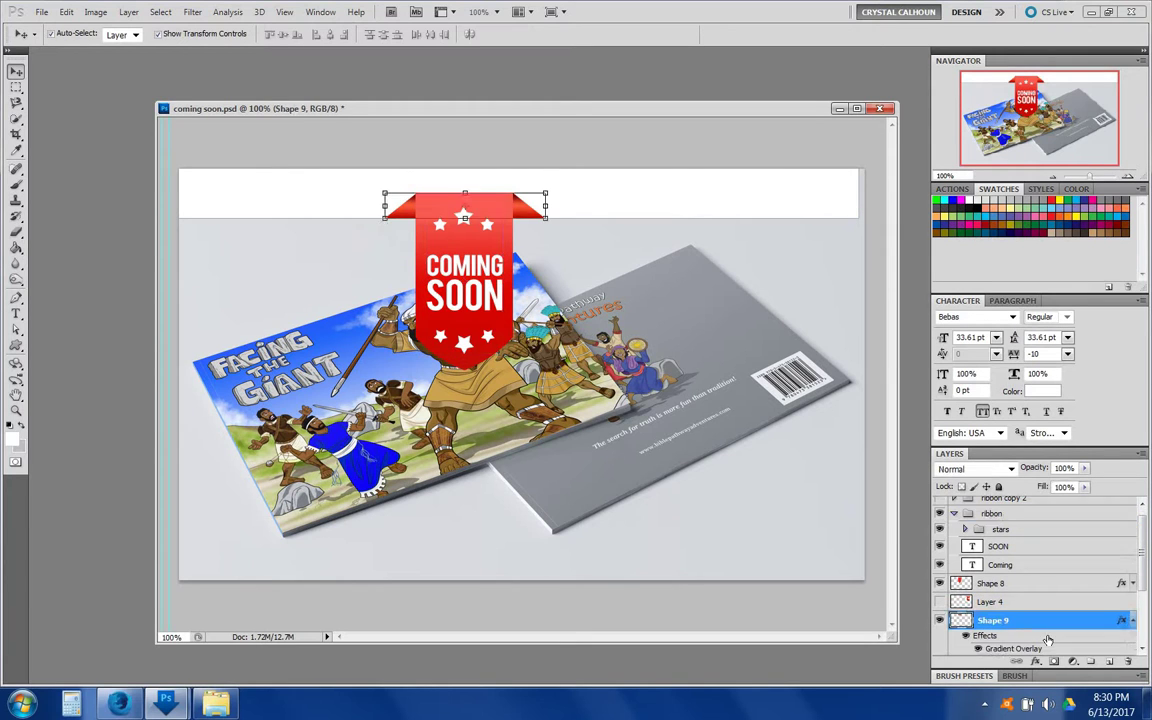
drag(998, 623, 988, 517)
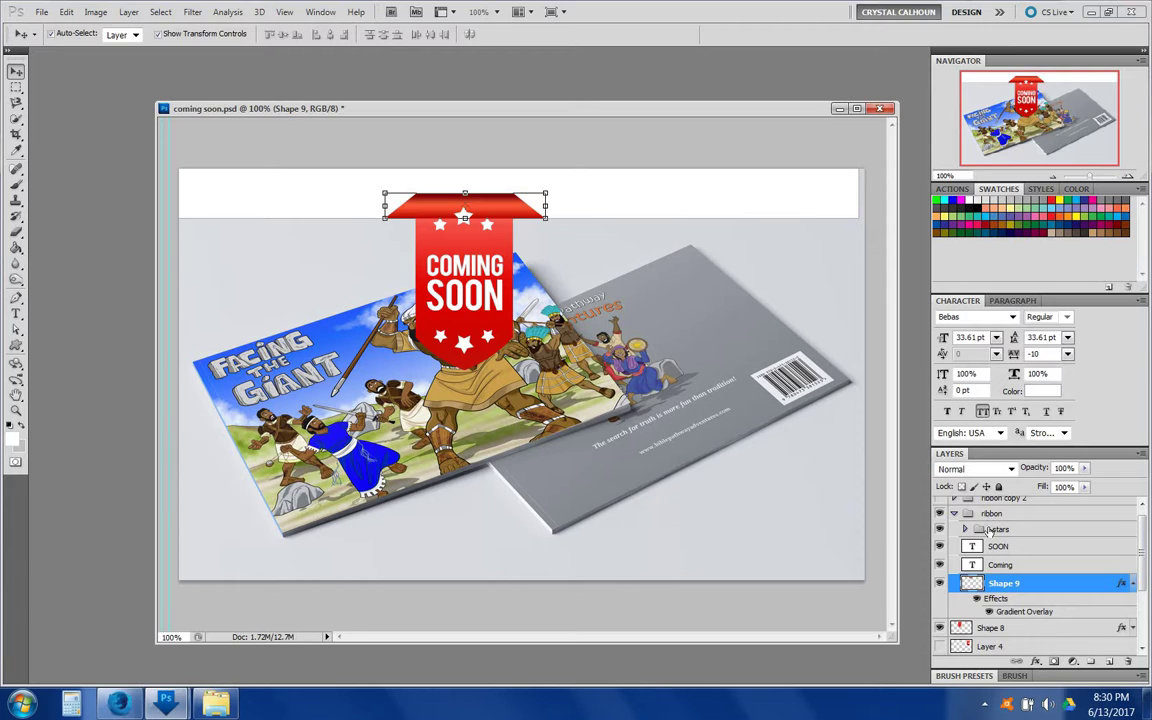
scroll(1011, 604, down, 1)
click(995, 610)
drag(992, 588, 990, 584)
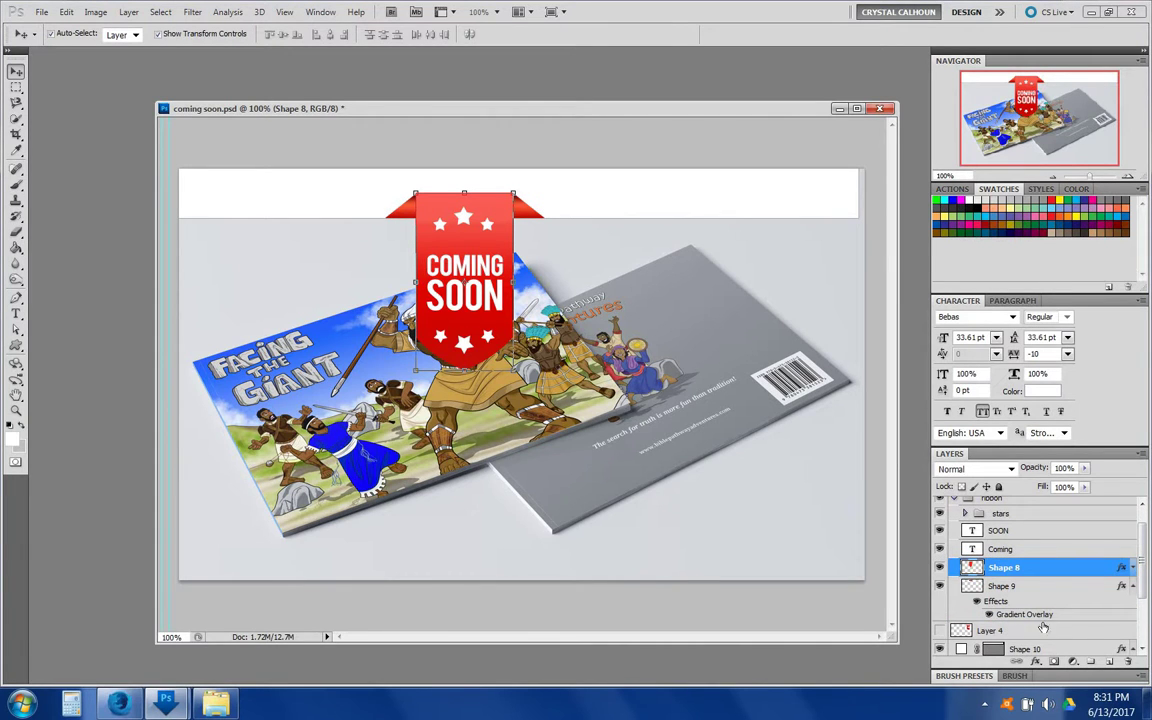
Collapse the ribbon group and move the white band layer Shape 10 into it
scroll(963, 526, up, 1)
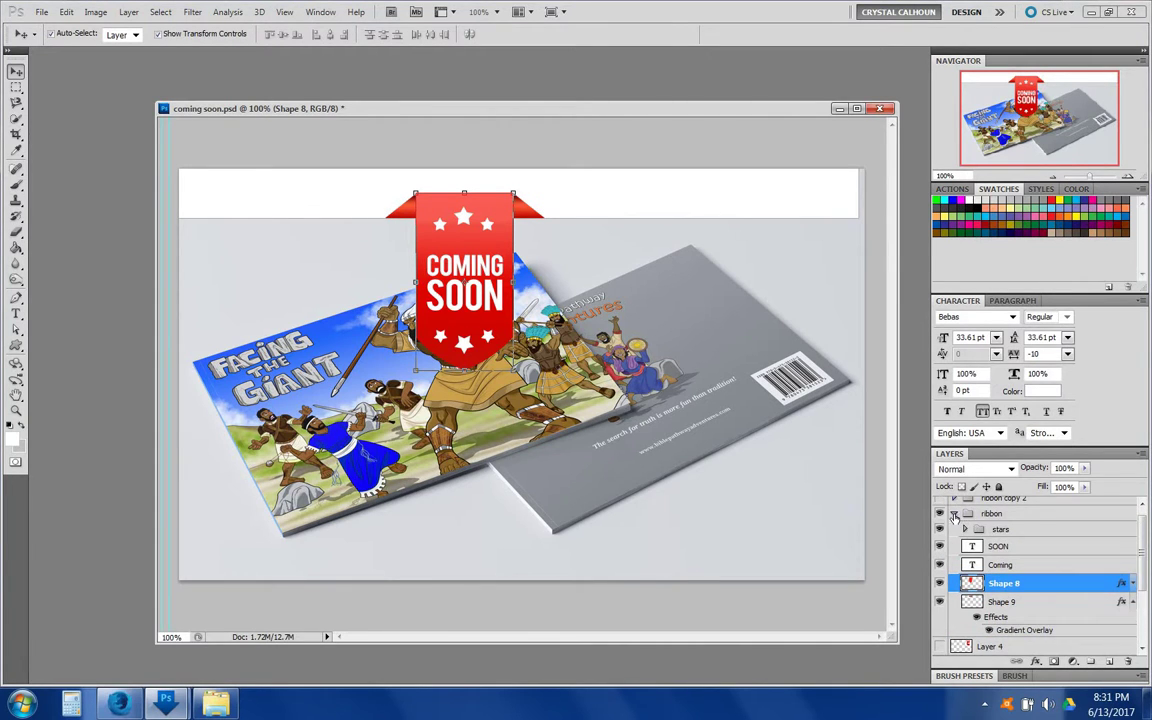
click(955, 516)
click(1027, 562)
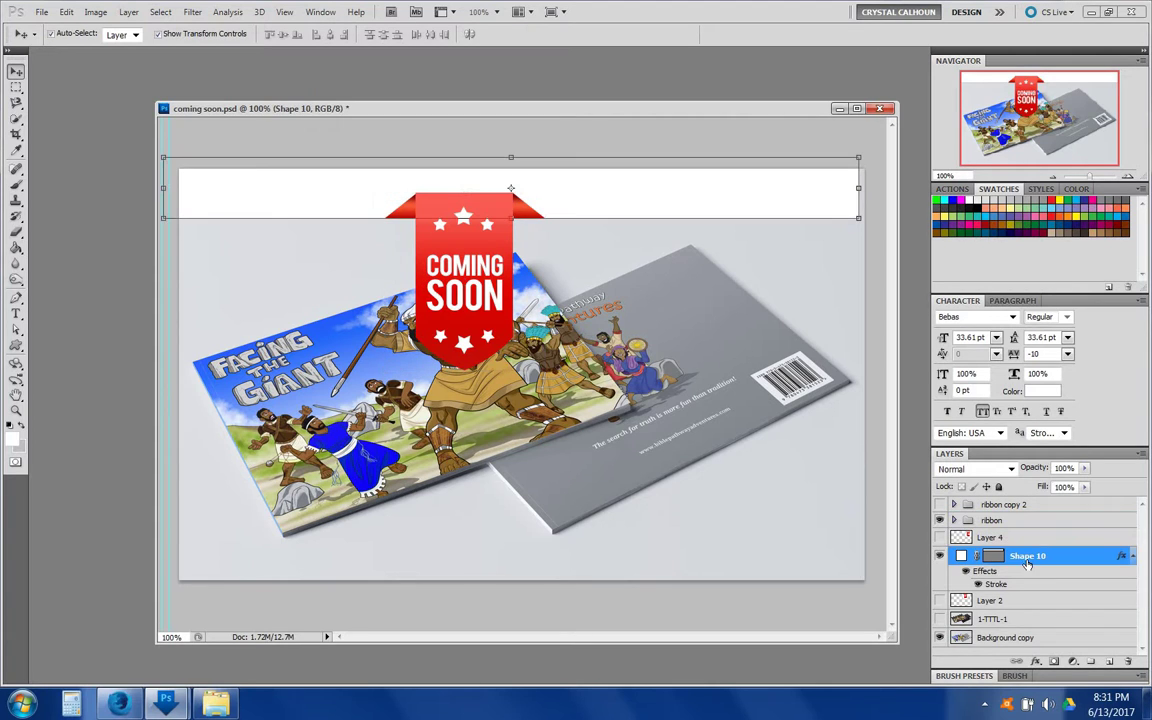
drag(1027, 568, 1024, 520)
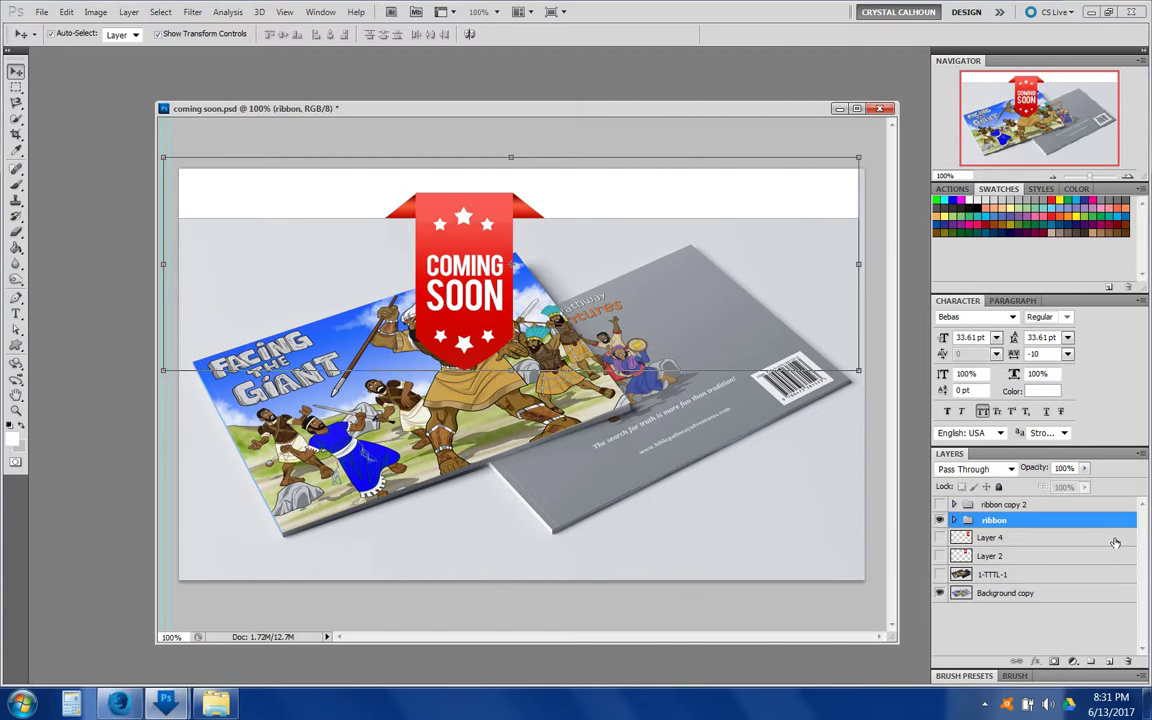
Duplicate the ribbon group with the original hidden, and scale the copy down proportionally to about 69%
drag(1101, 526, 1109, 662)
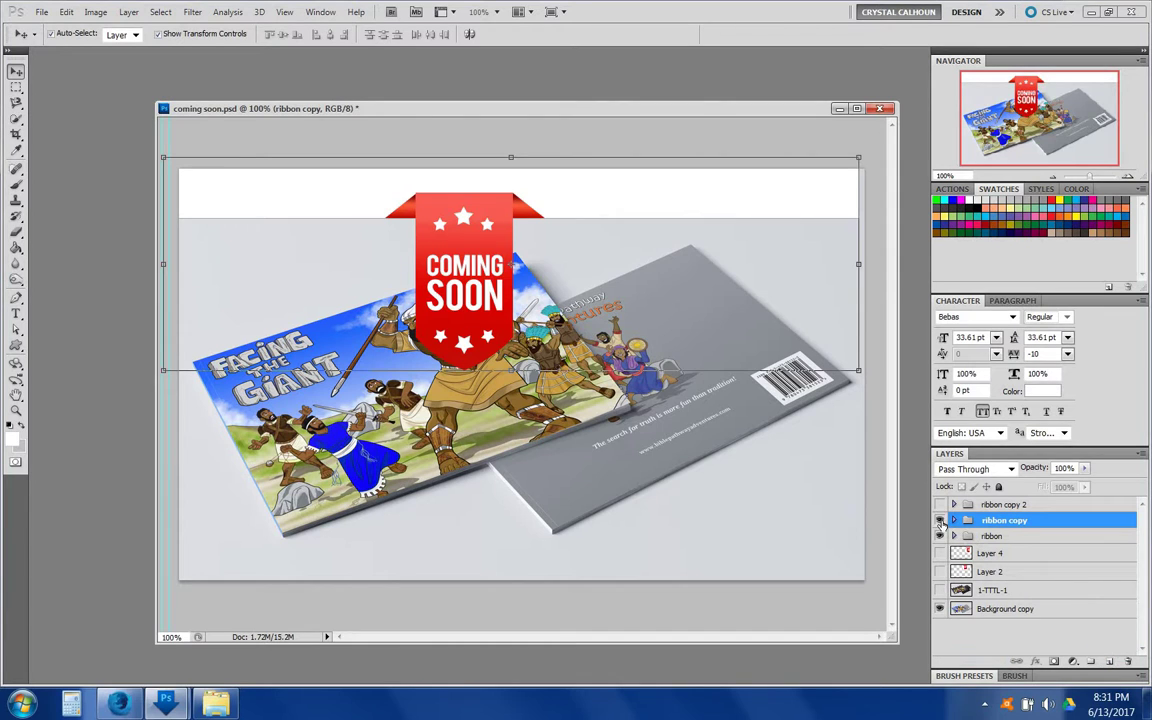
click(940, 534)
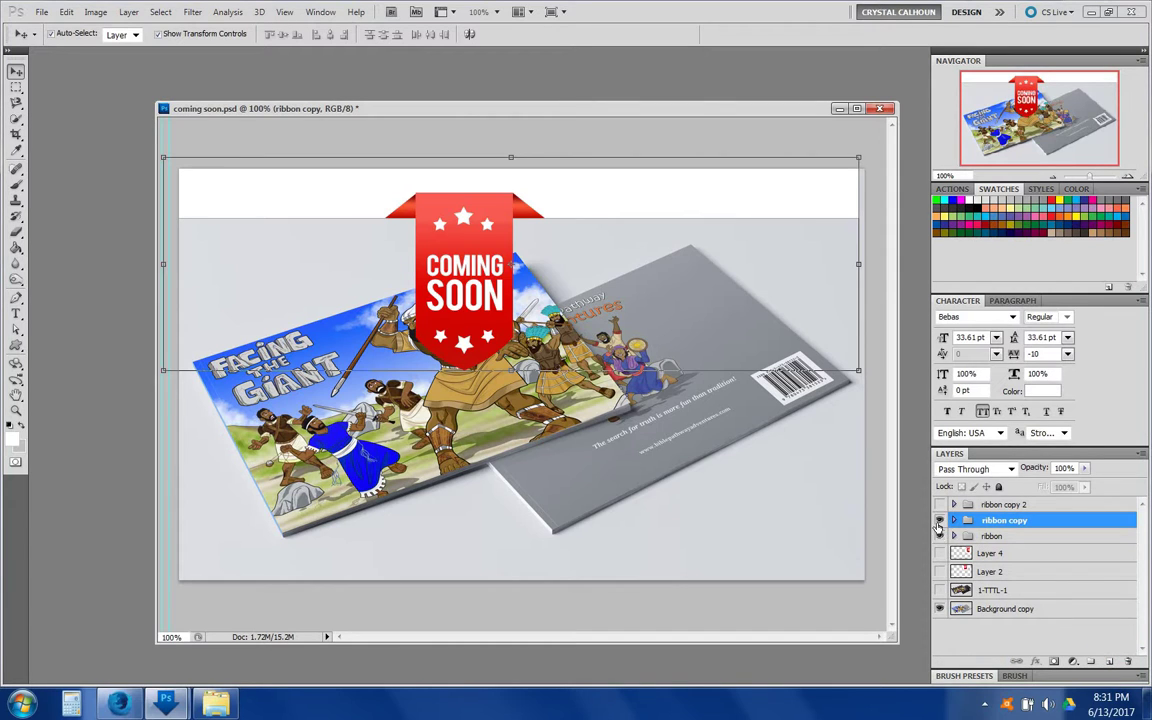
click(858, 371)
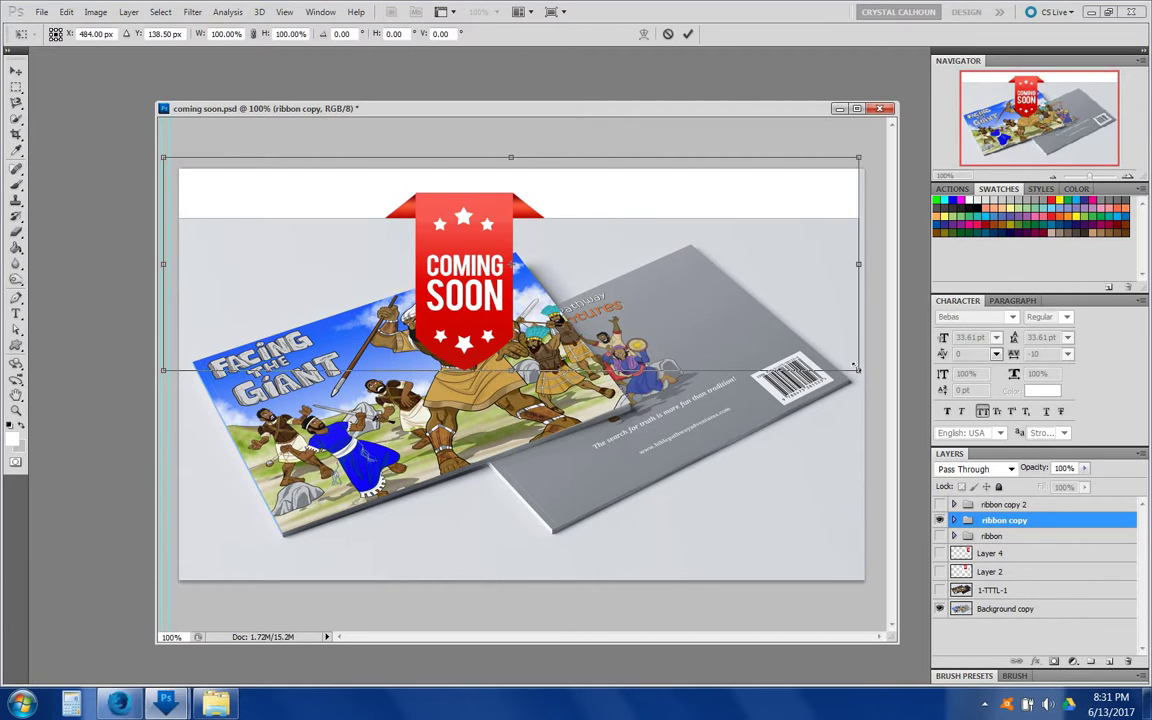
drag(855, 368, 640, 304)
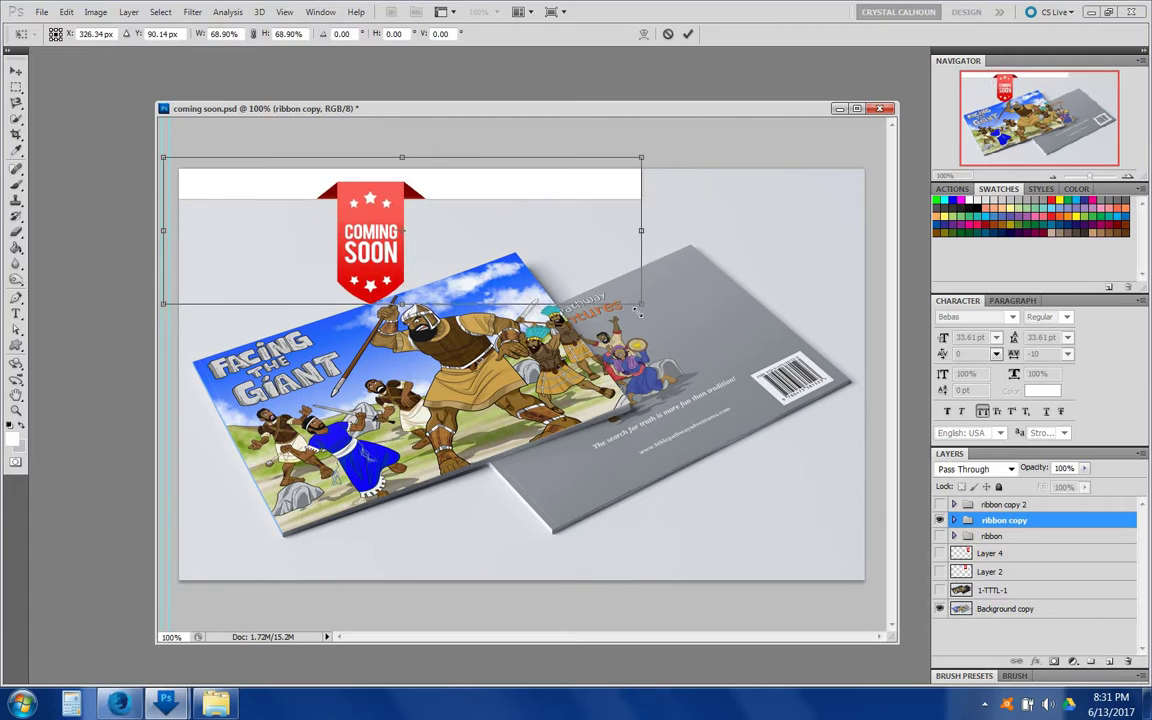
double_click(342, 194)
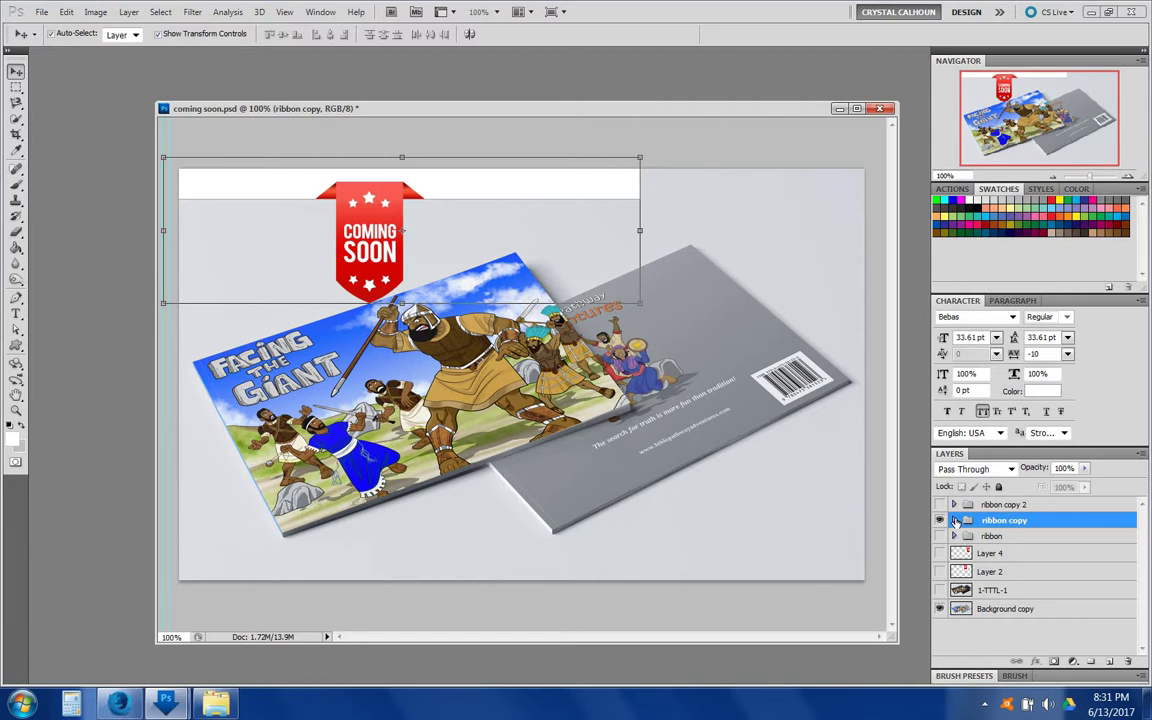
Stretch the Shape 10 white band in the ribbon copy group past the image's right edge and deselect it
click(955, 521)
scroll(1037, 620, down, 1)
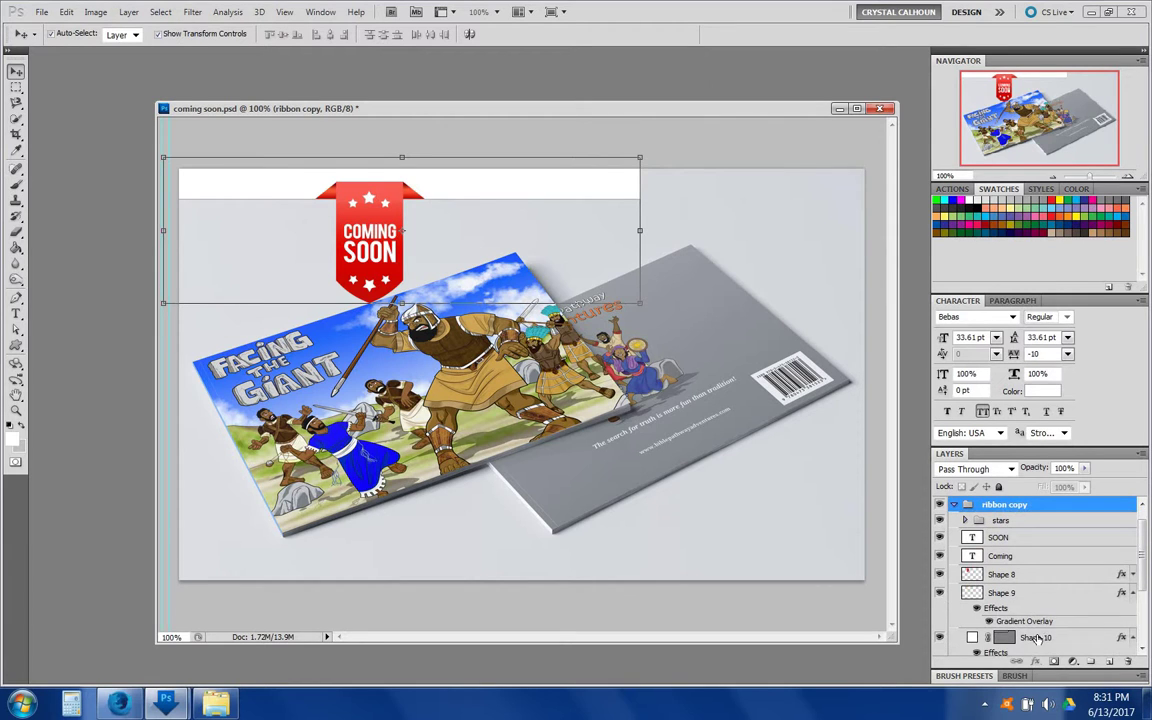
click(1037, 638)
drag(641, 178, 846, 193)
key(Return)
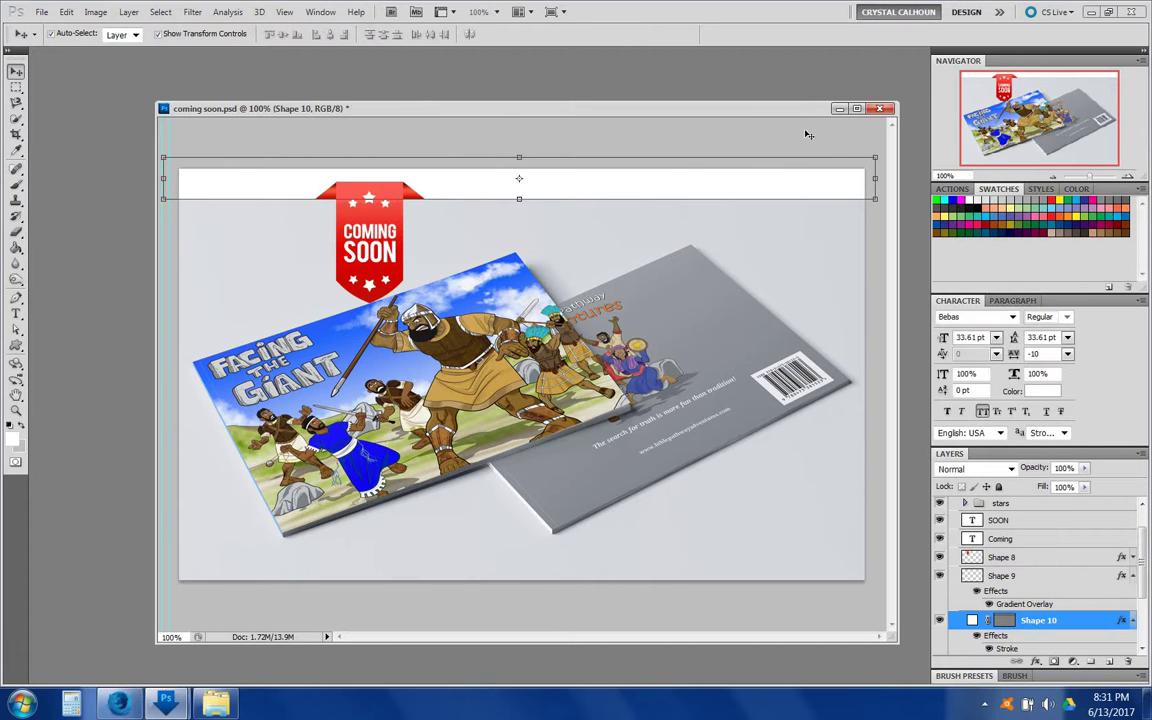
click(807, 134)
Collapse and hide the ribbon copy group, and preview the ribbon copy 2 and ribbon groups one at a time, hiding each again
click(1053, 178)
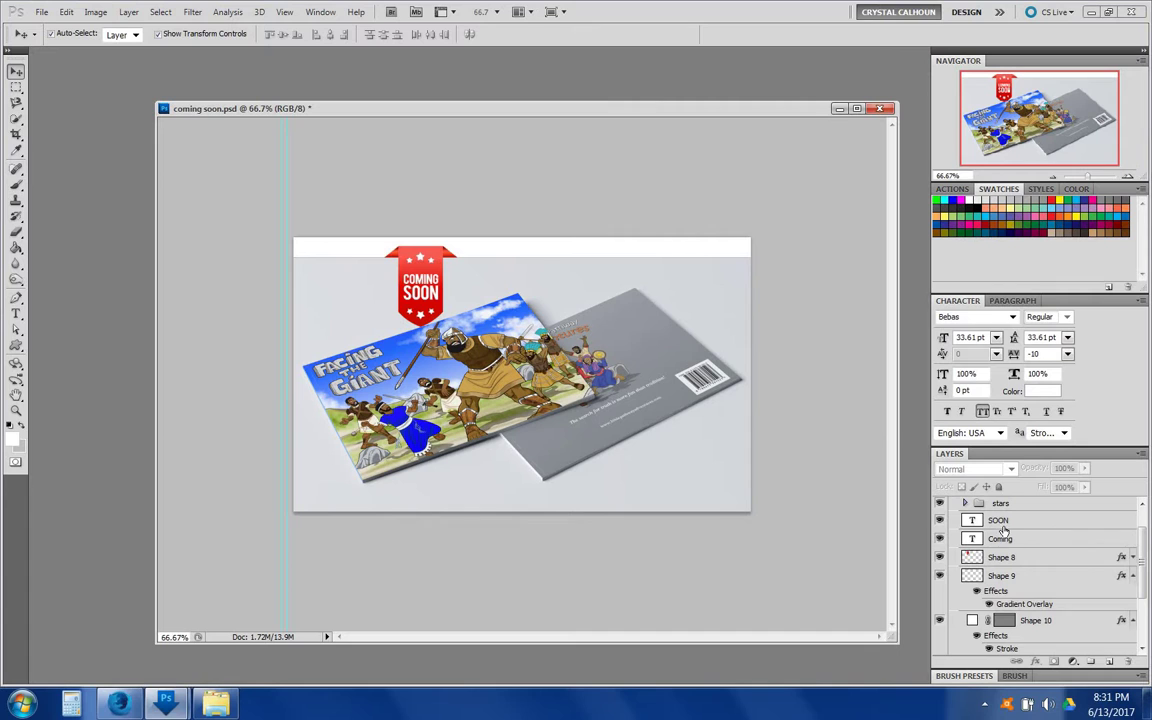
scroll(960, 525, up, 1)
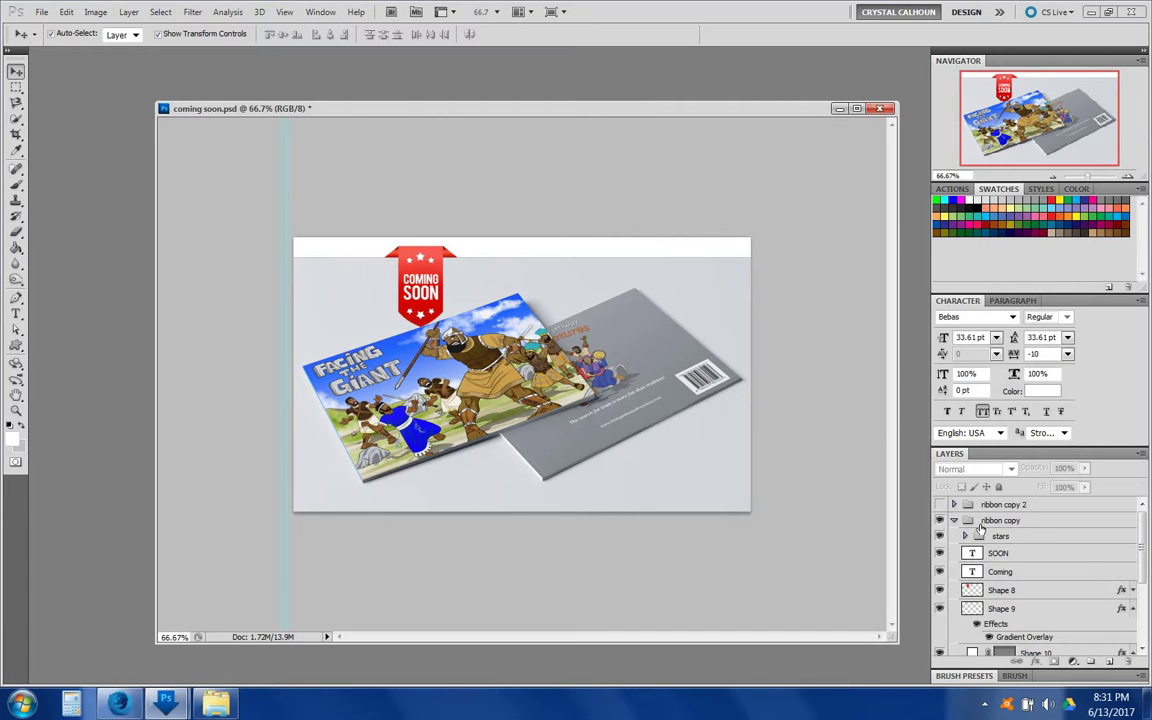
click(955, 521)
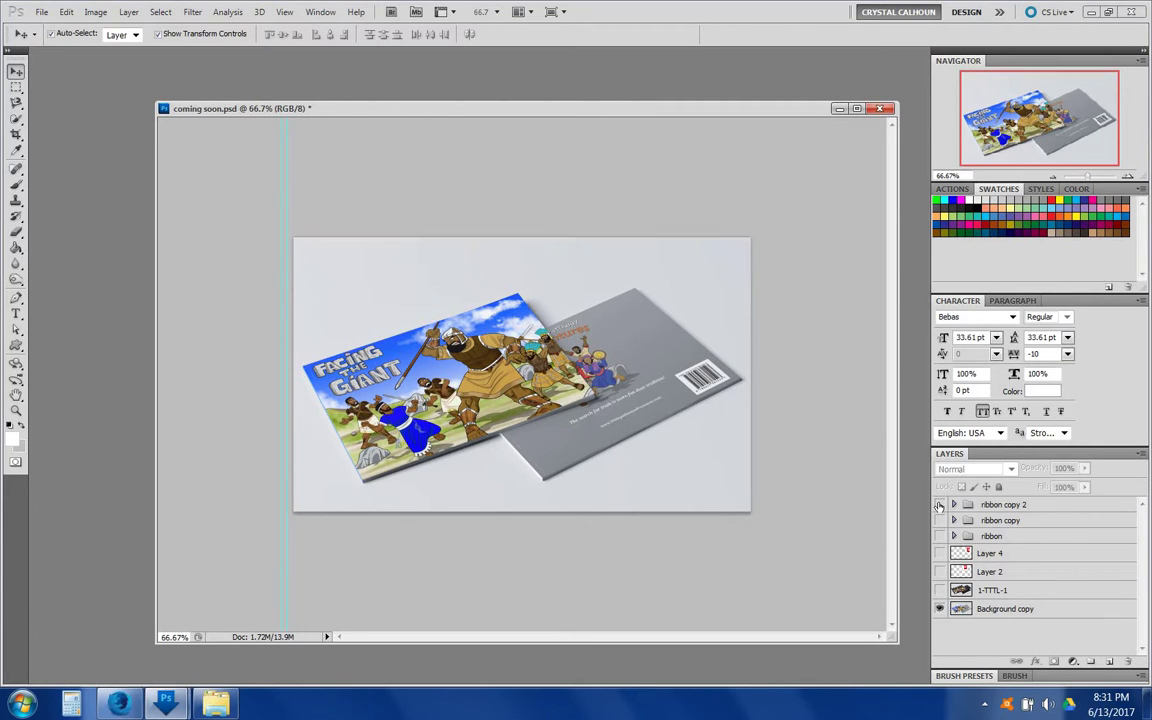
click(940, 506)
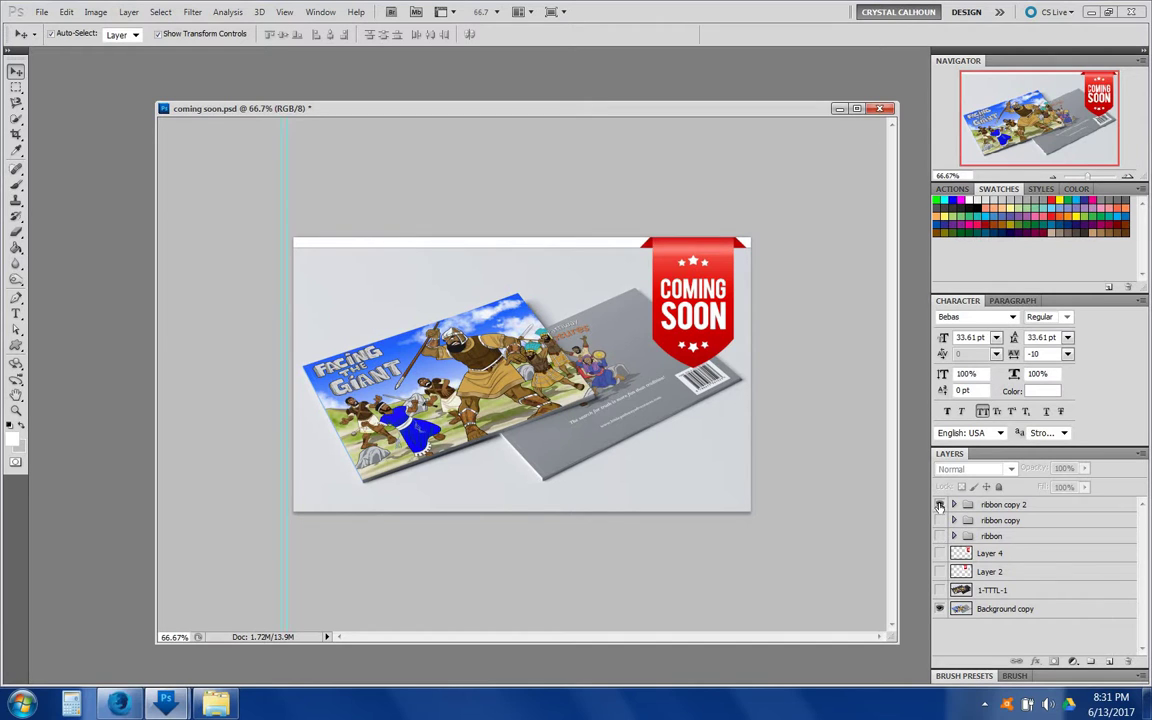
click(940, 506)
click(940, 537)
click(993, 538)
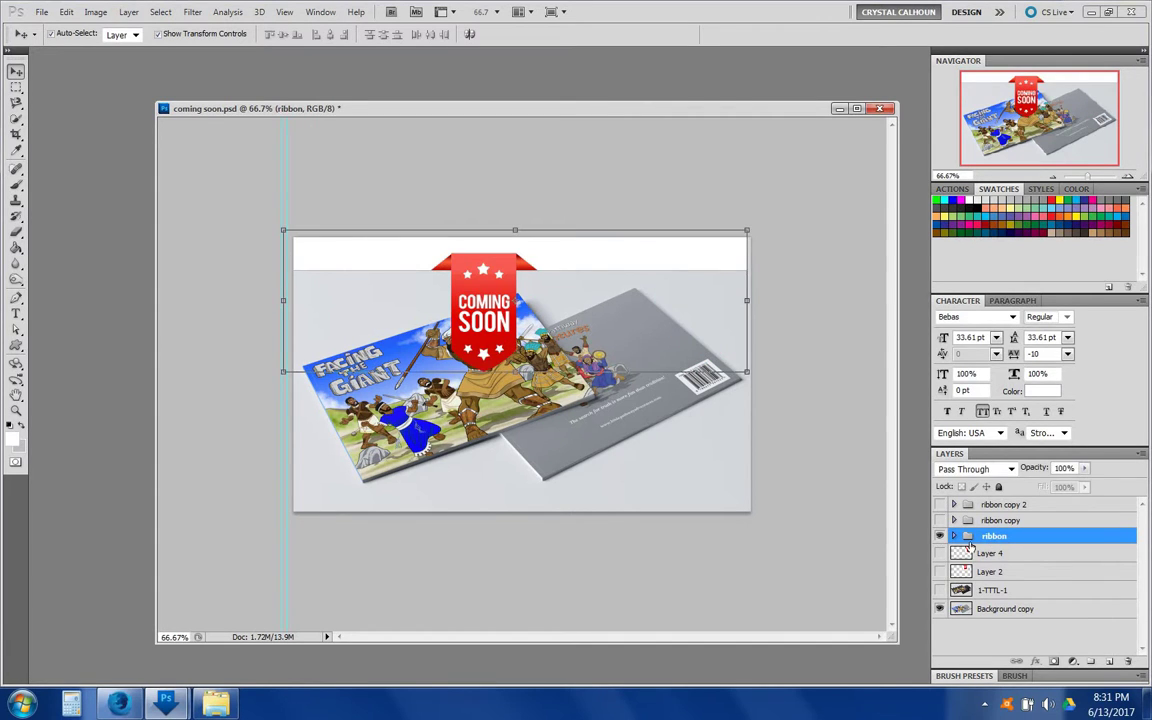
click(940, 537)
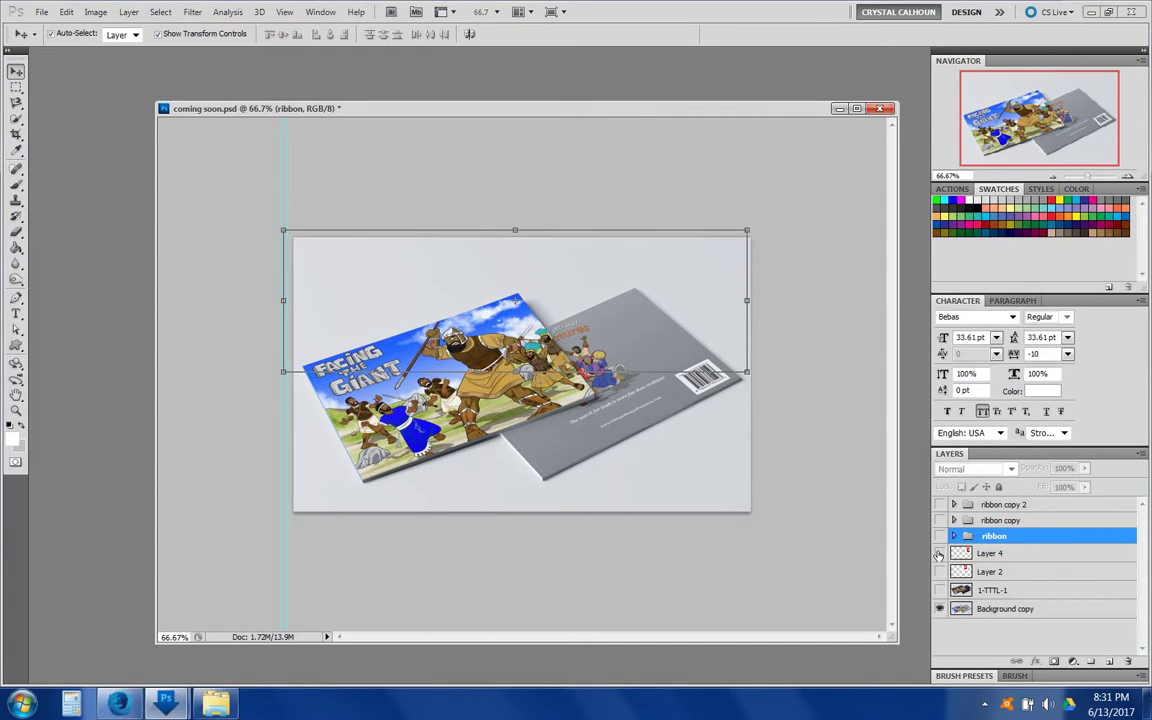
Delete the reference layers Layer 4 and Layer 2, and show the ribbon copy 2 group
click(940, 553)
click(1005, 554)
key(Delete)
key(Delete)
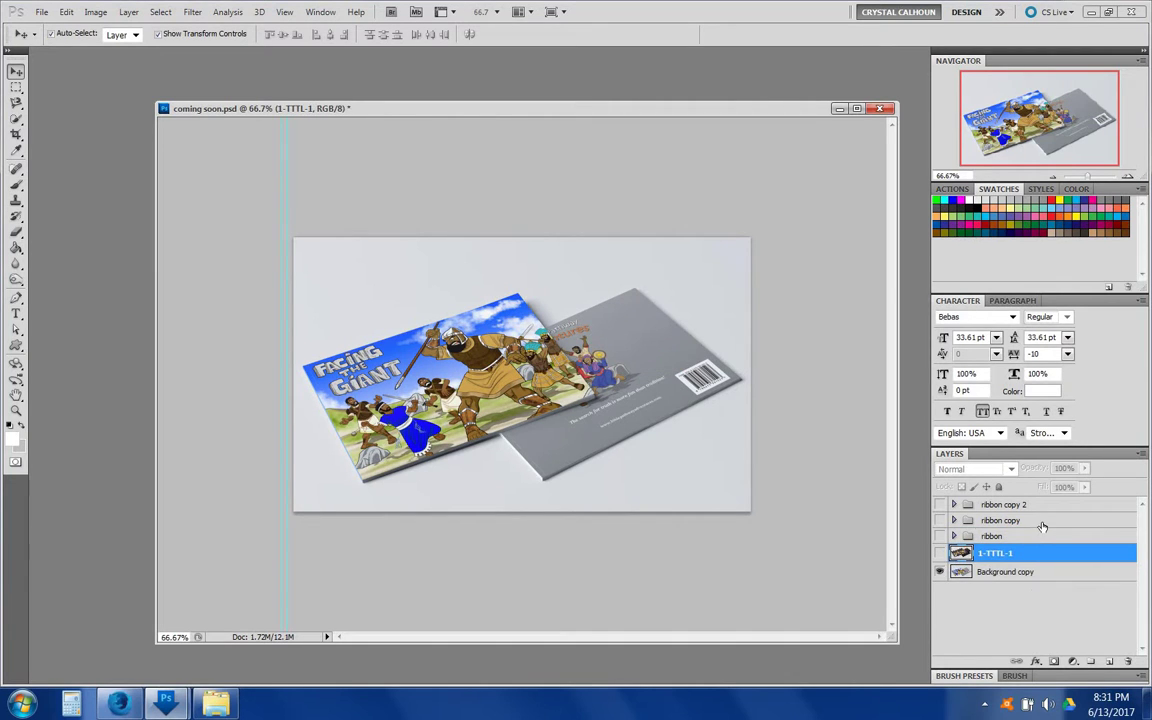
click(940, 505)
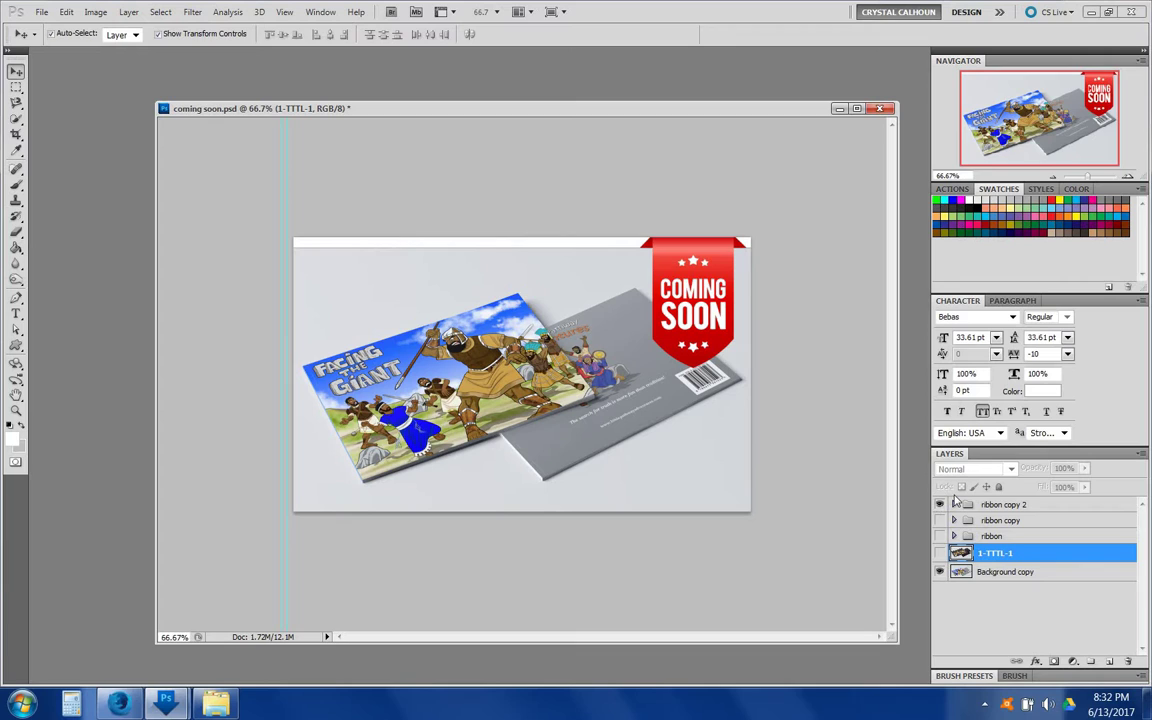